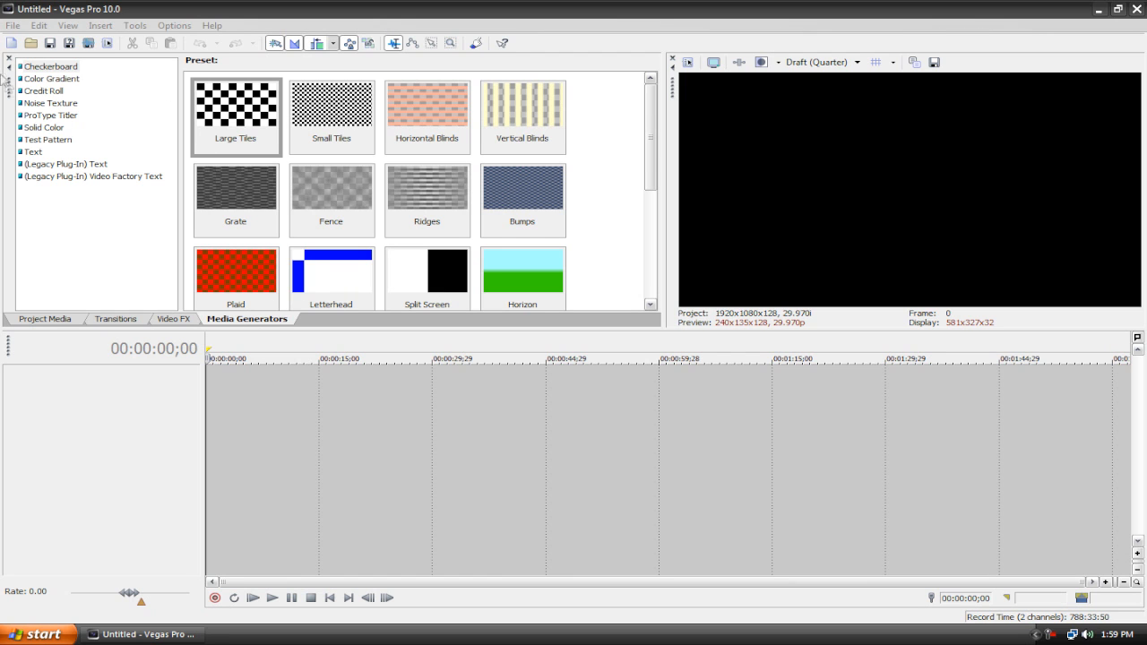
Step: Browse the media generator categories to compare their presets
click(38, 79)
click(37, 91)
click(39, 103)
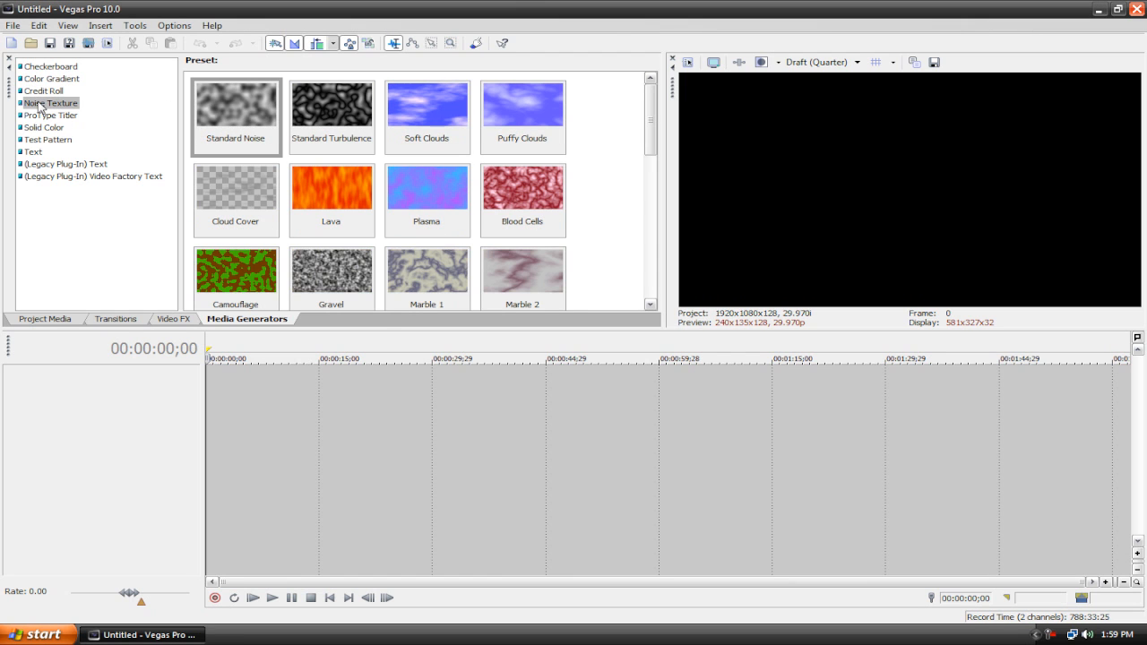
click(45, 116)
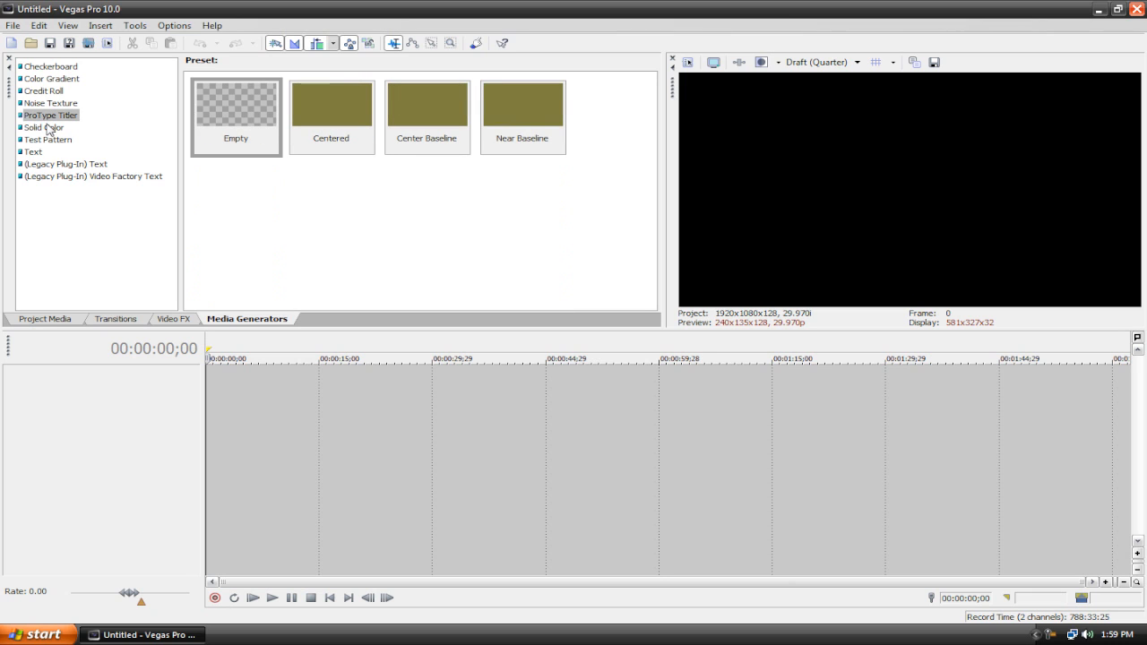
click(48, 128)
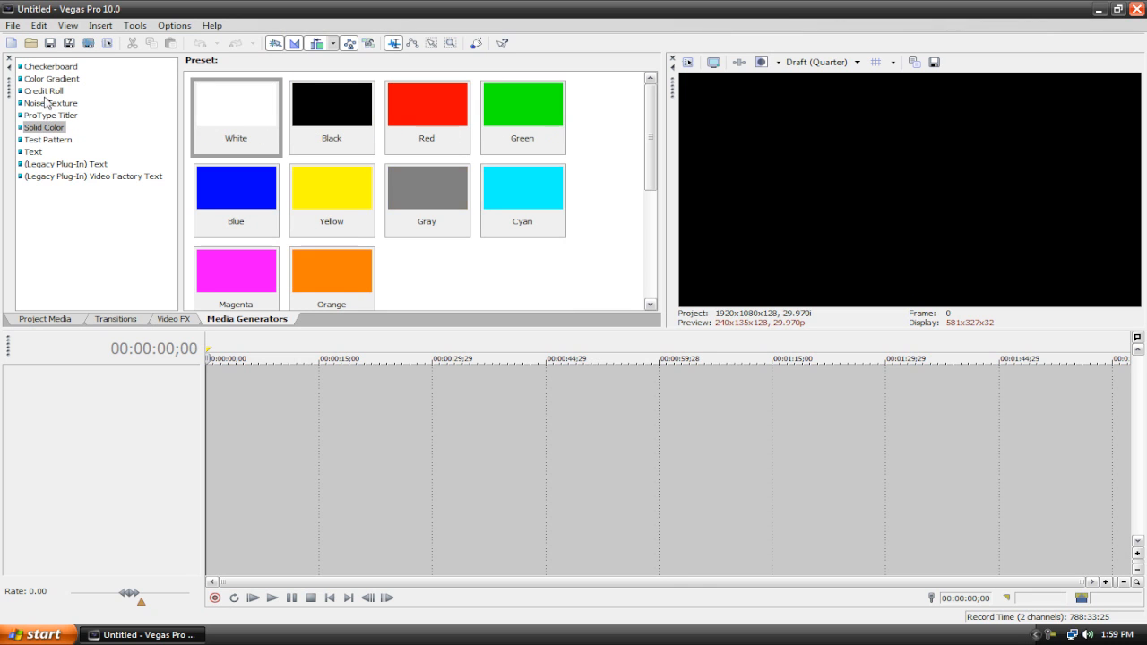
click(52, 68)
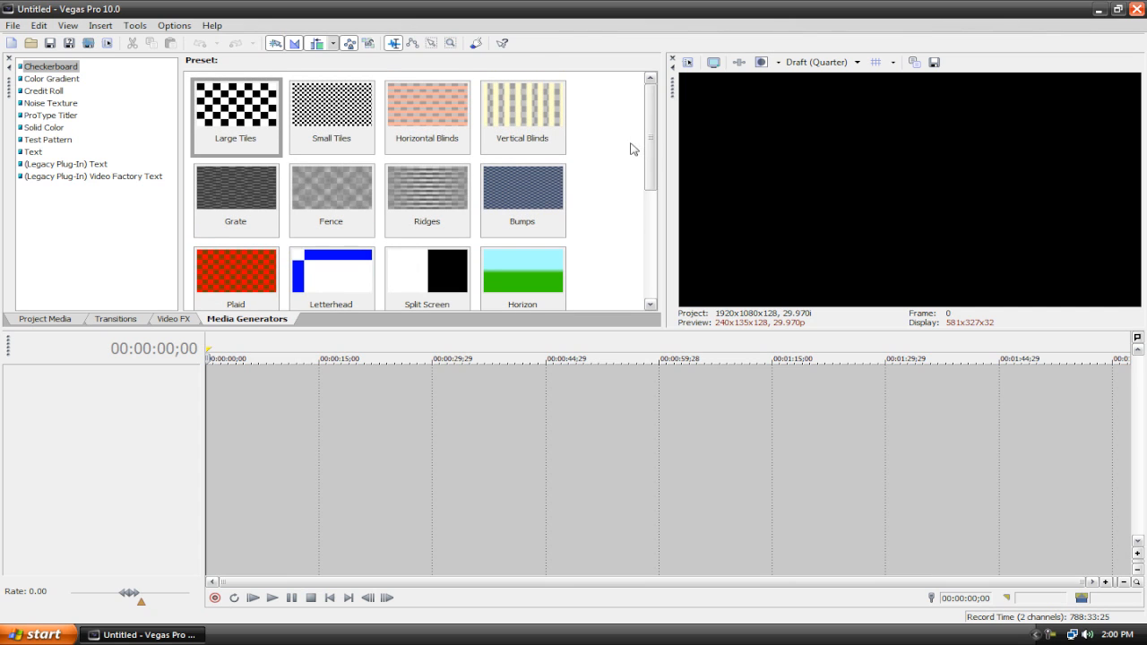
Step: Add a Large Tiles checkerboard generator to the start of the timeline and close its settings
drag(260, 103, 212, 414)
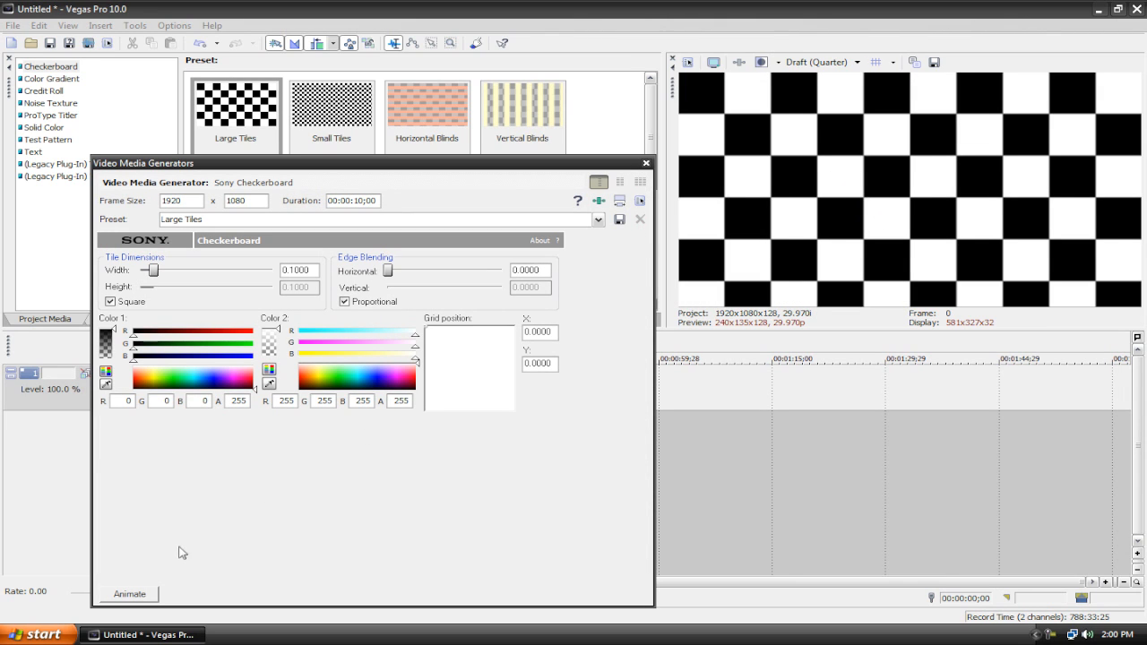
click(126, 596)
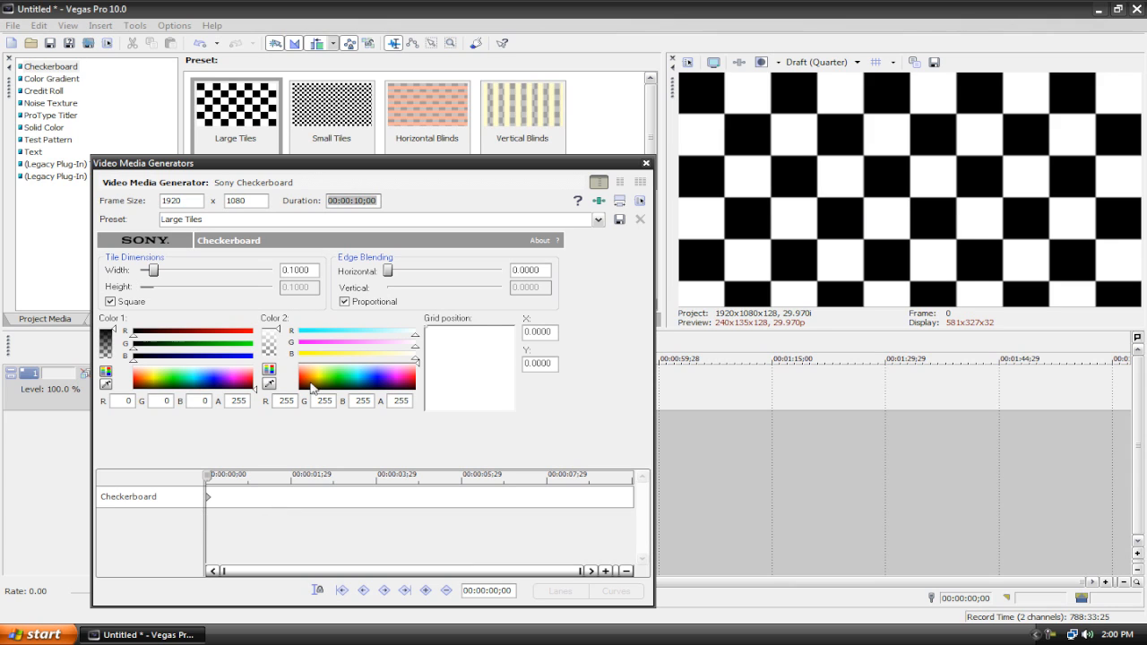
click(645, 164)
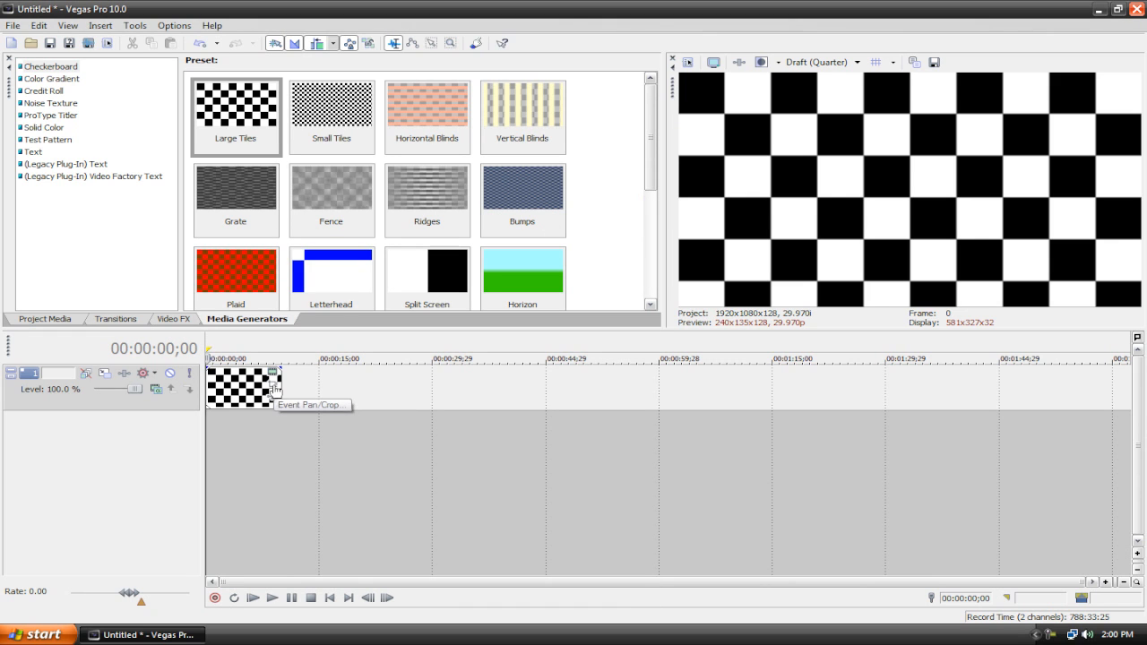
Step: Animate the checkerboard's pan/crop with an end keyframe zoomed to a 154.2 × 86.7 area centred at 676.5, 292.4
click(274, 385)
scroll(293, 387, down, 3)
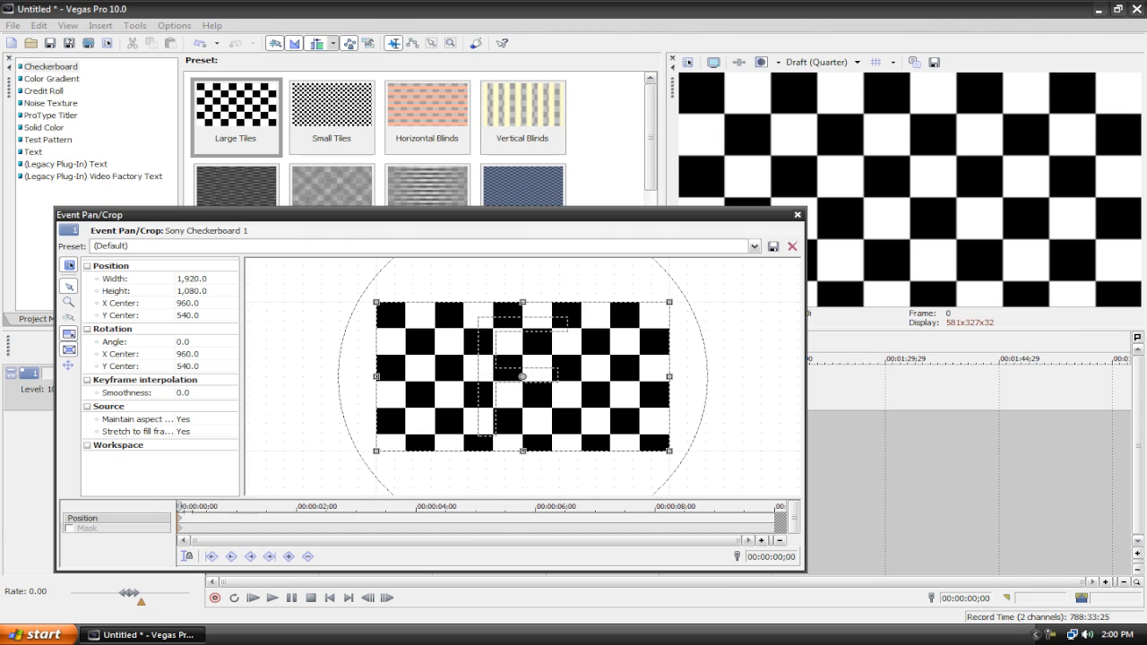
click(797, 215)
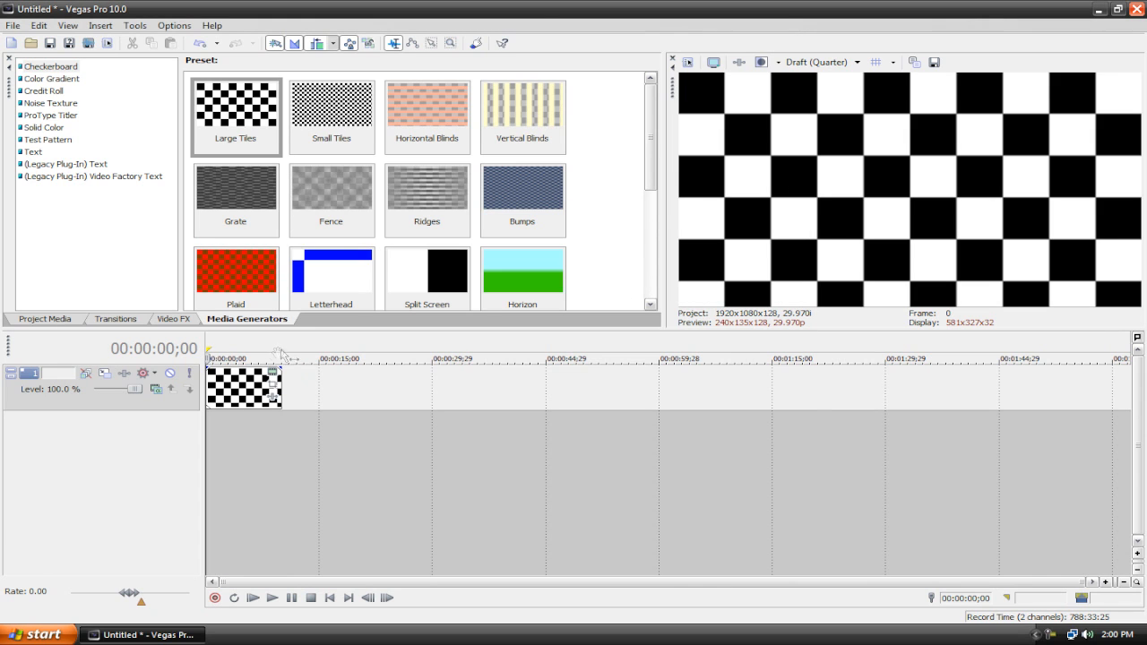
click(273, 385)
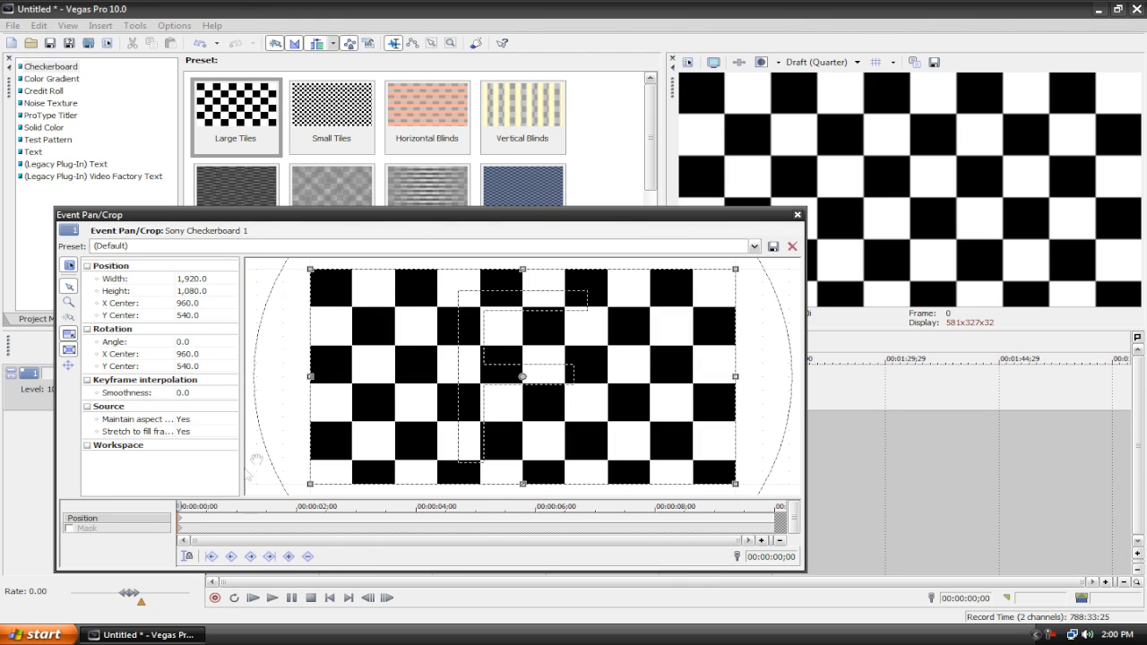
drag(179, 507, 617, 406)
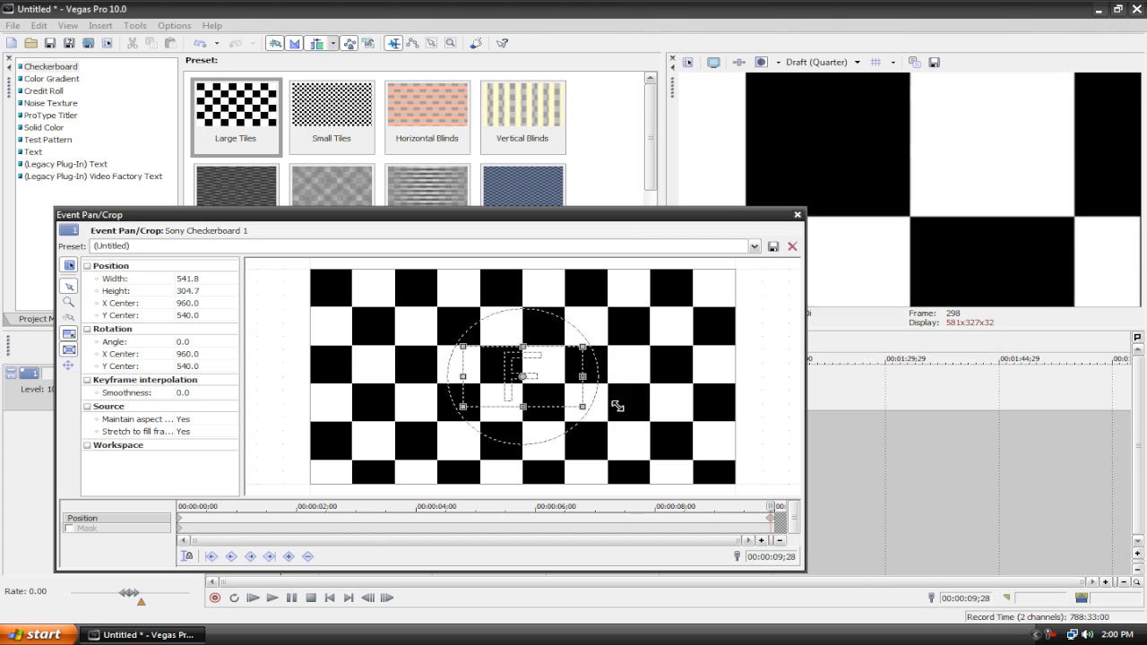
drag(548, 393, 476, 338)
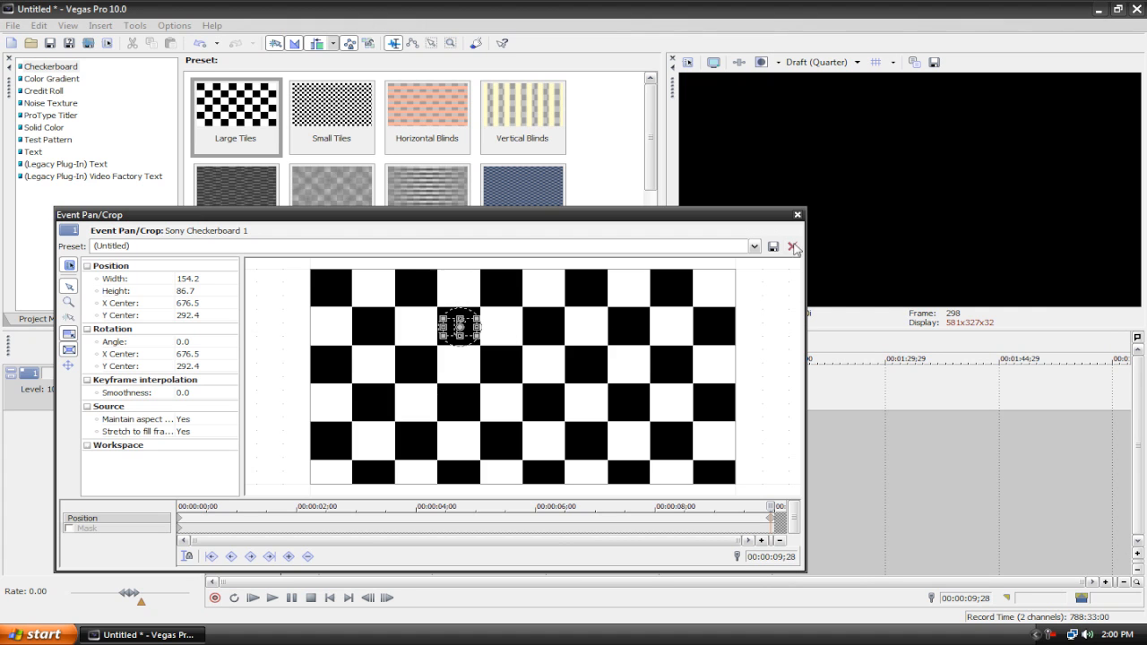
click(796, 215)
Step: Play the clip to preview the zoom, then stop and return to the start
click(253, 597)
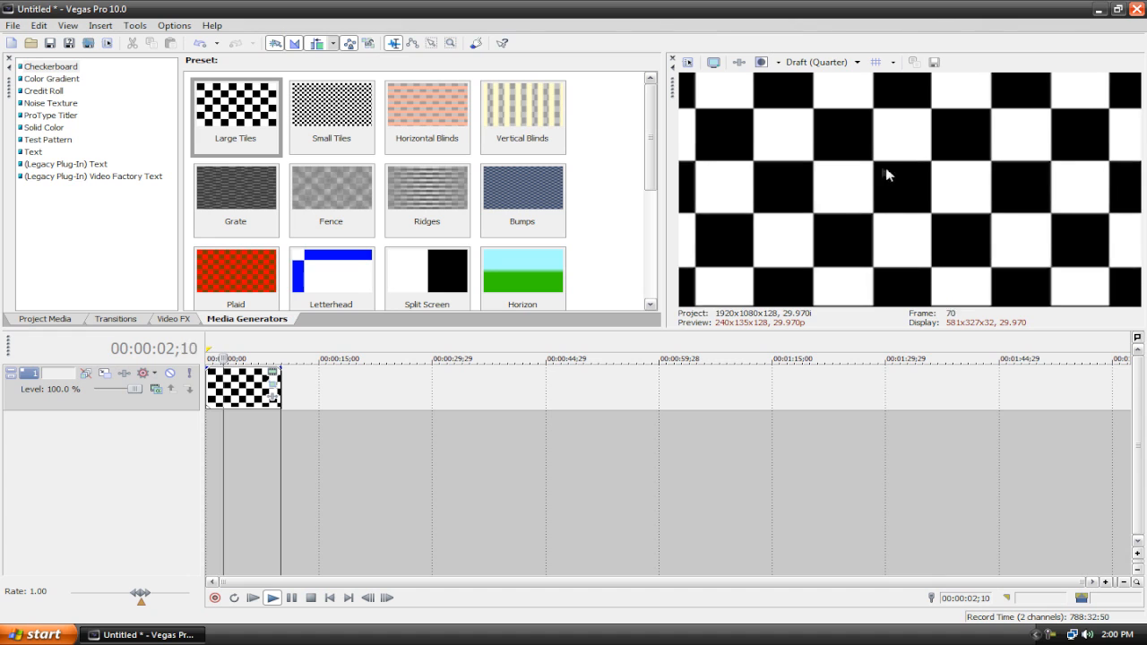
click(330, 598)
click(330, 598)
Step: Set the preview quality to Preview (Auto) and play the clip again
click(819, 62)
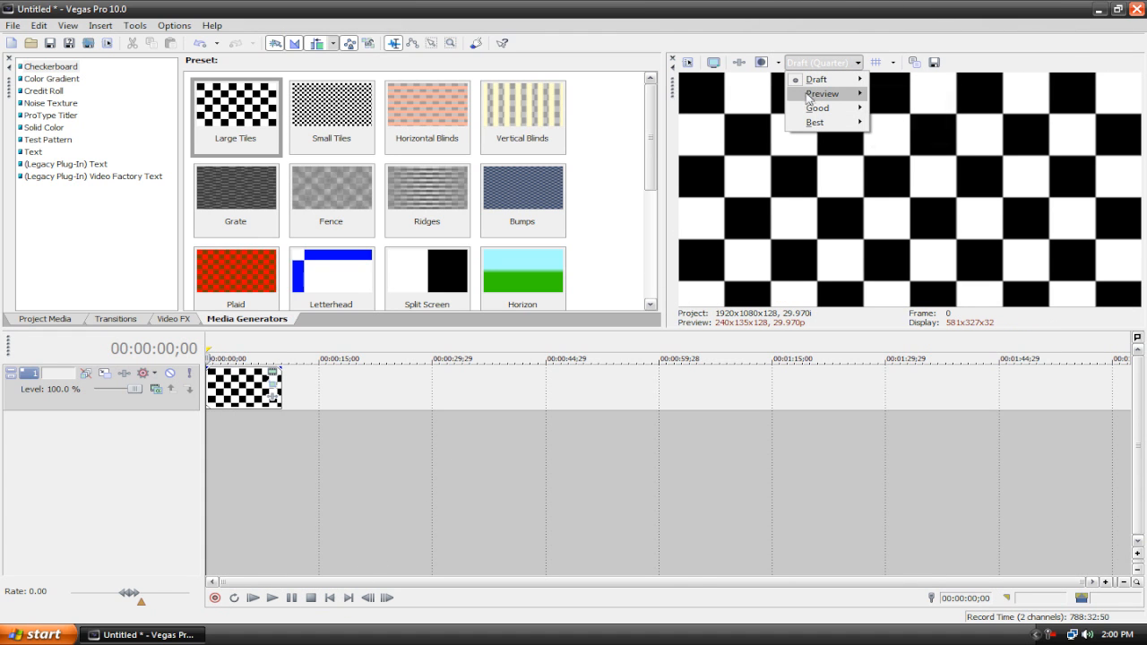
mouse_move(834, 97)
click(896, 94)
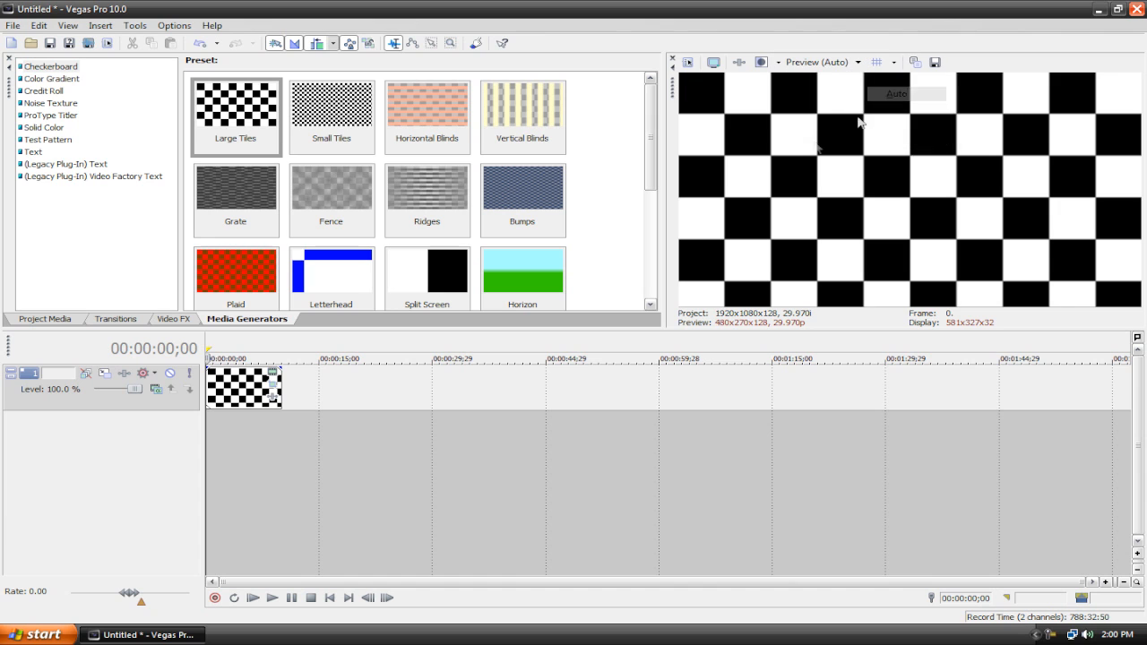
click(254, 599)
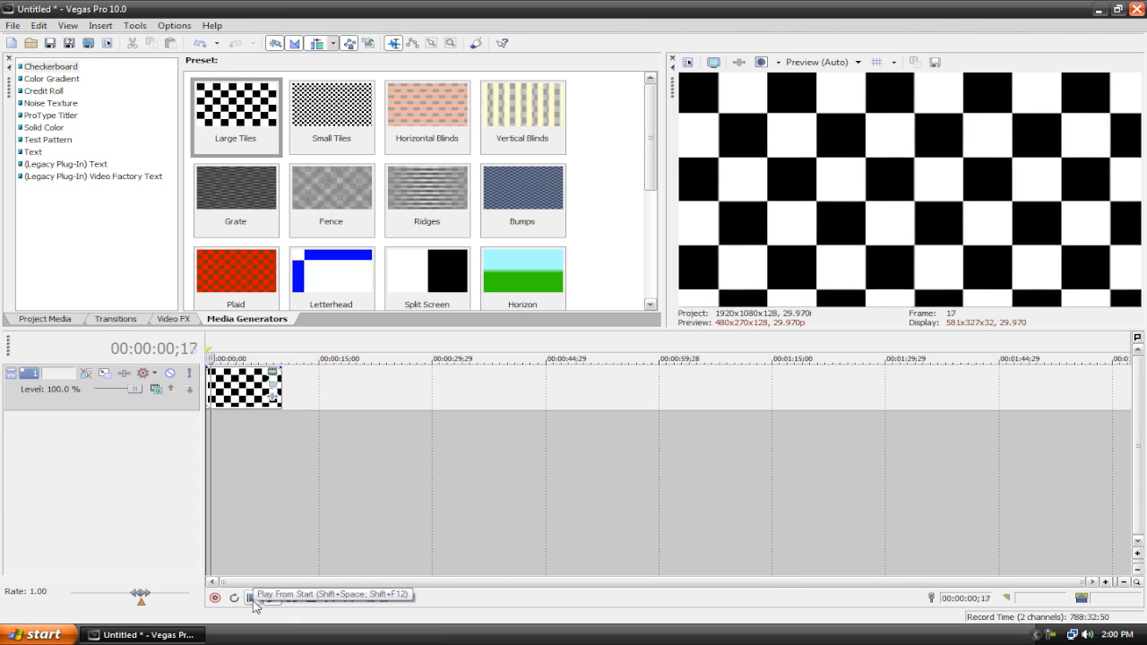
click(309, 598)
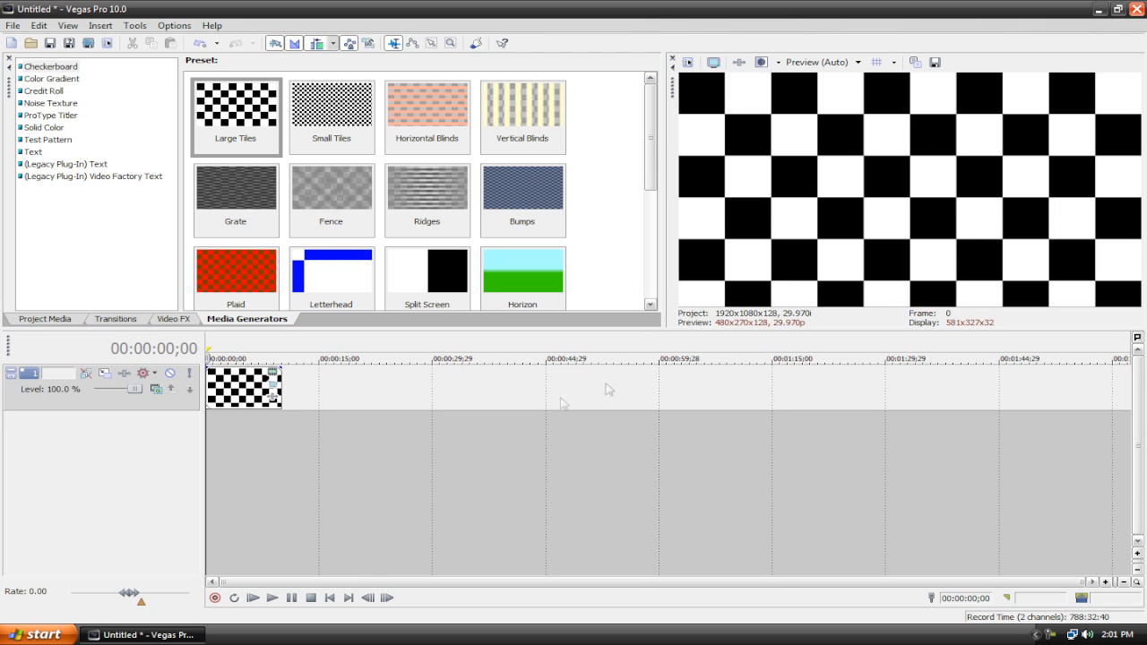
Step: Apply the Convolution Kernel Bump preset to the checkerboard clip
click(168, 319)
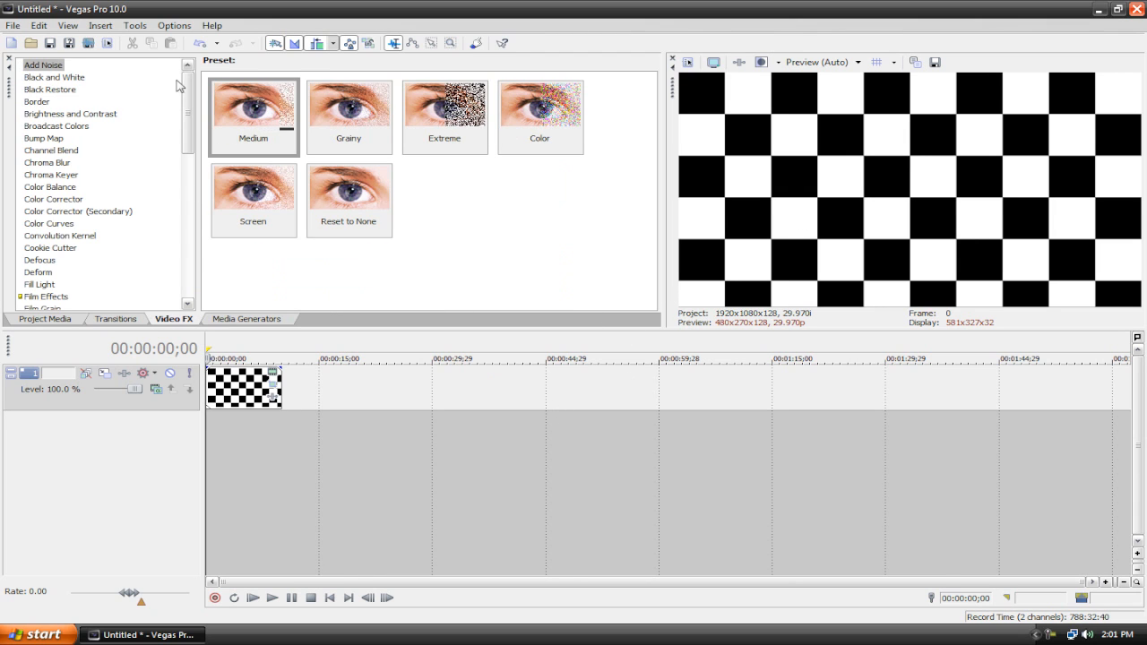
scroll(90, 205, down, 2)
click(58, 205)
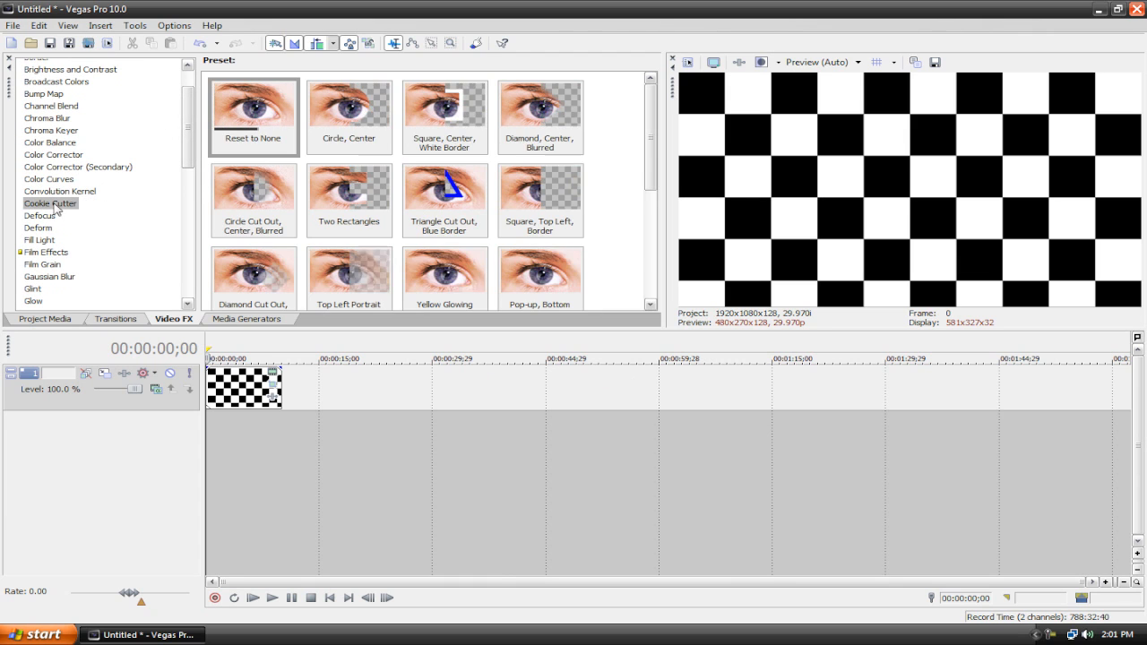
click(58, 195)
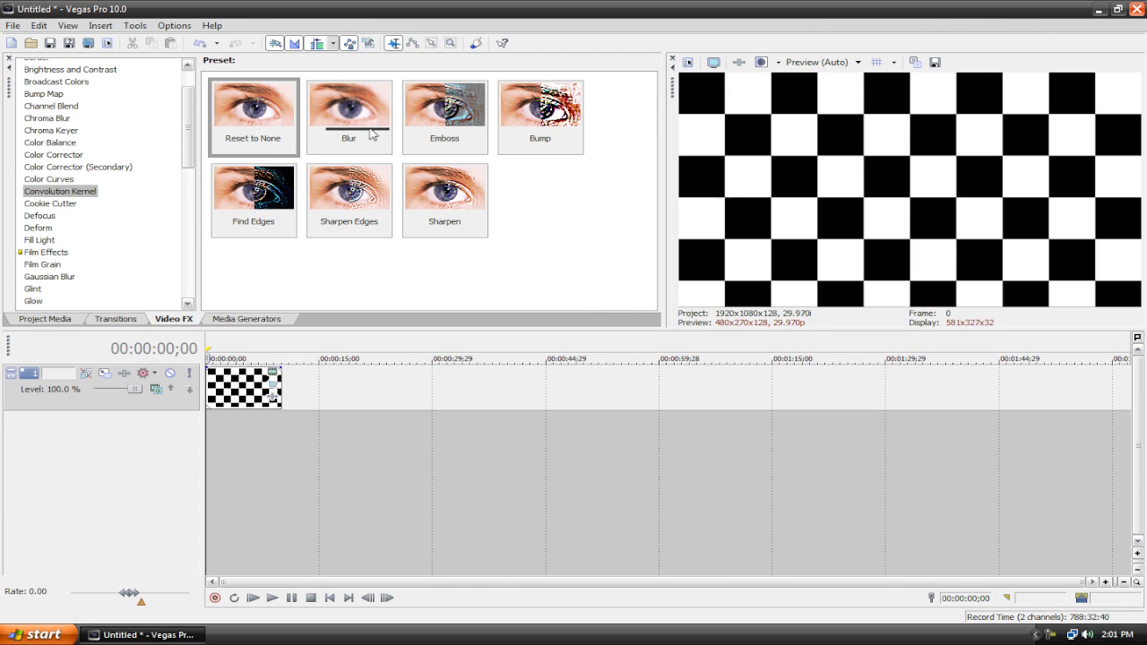
drag(540, 112, 252, 386)
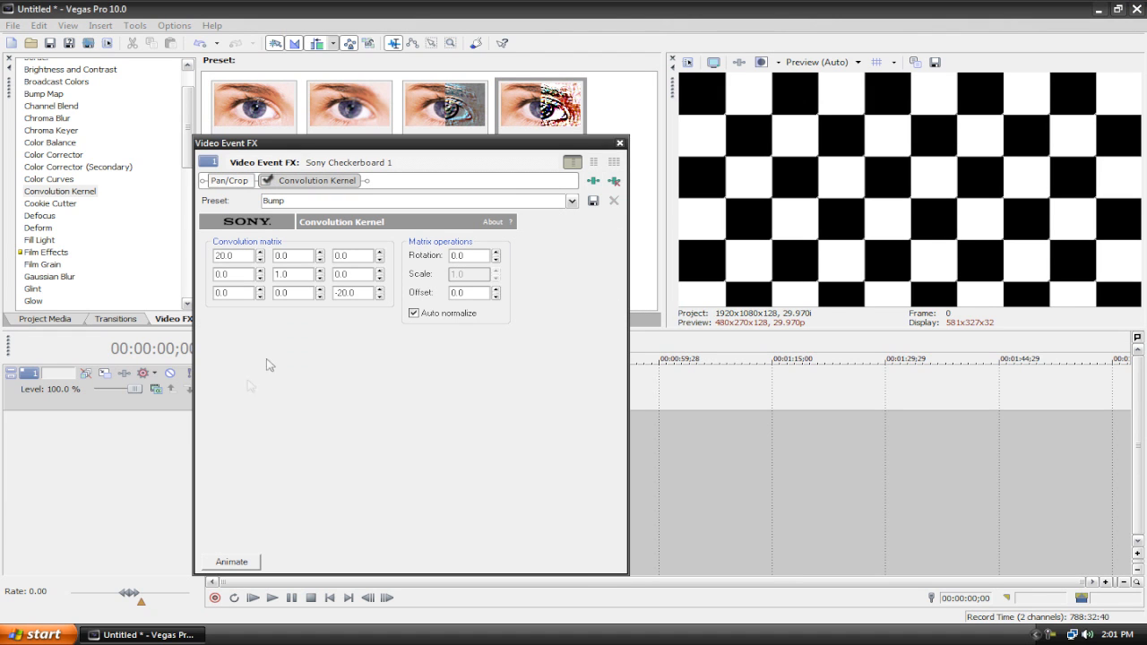
click(619, 143)
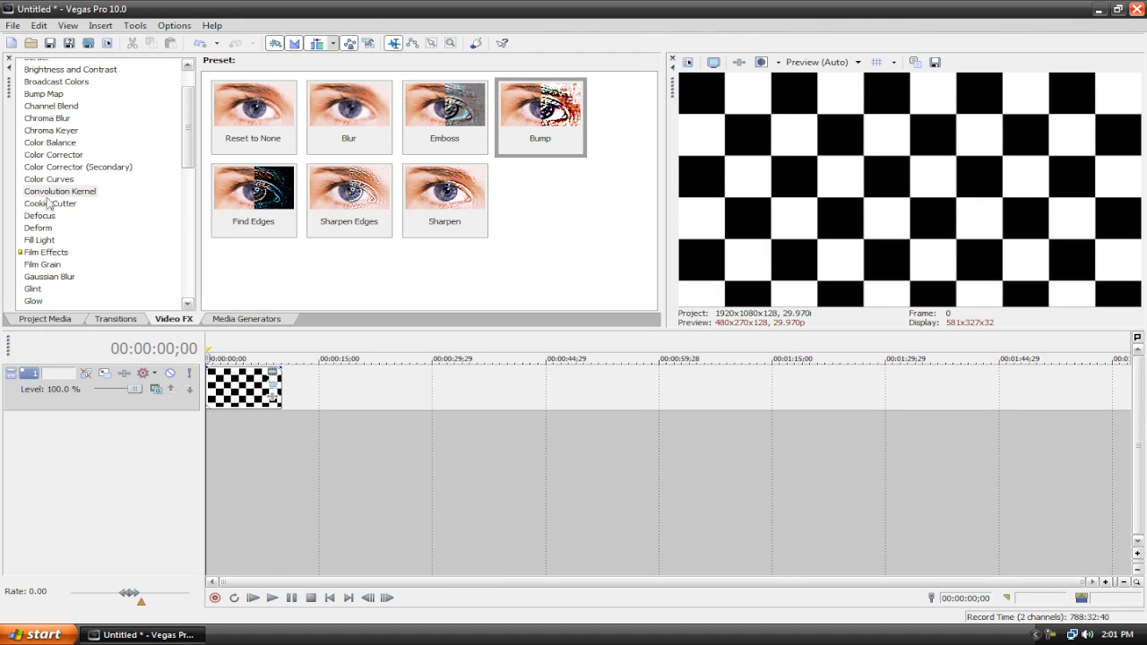
Step: Apply the Bump Map Upper-Right Glow preset to the checkerboard clip and turn on its animation timeline
click(50, 131)
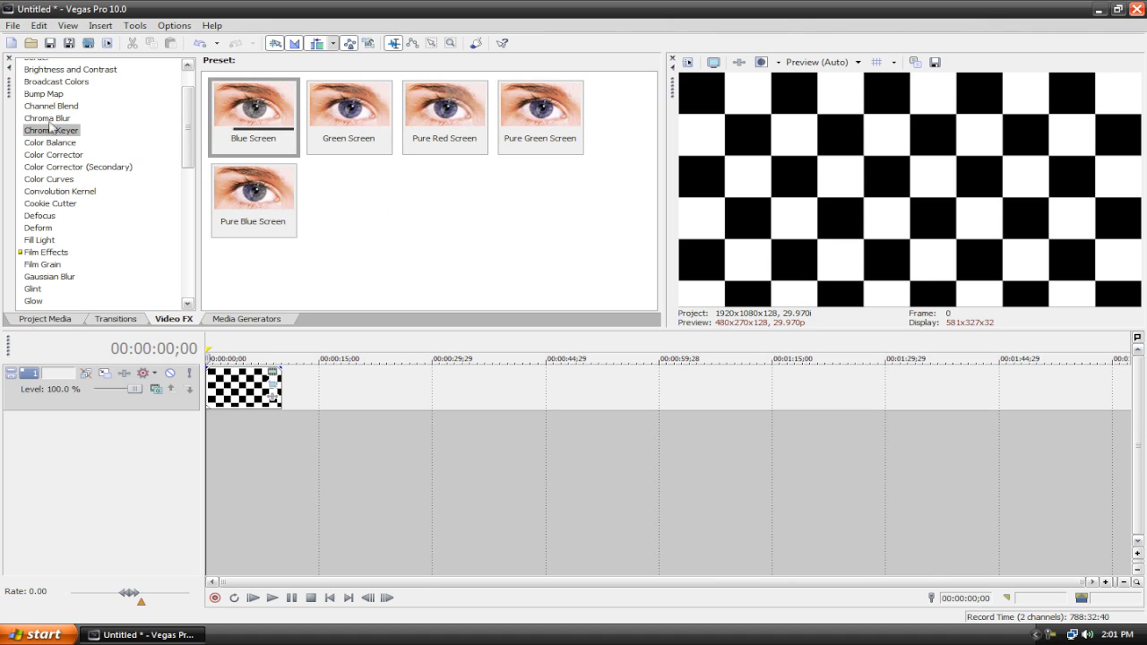
click(44, 95)
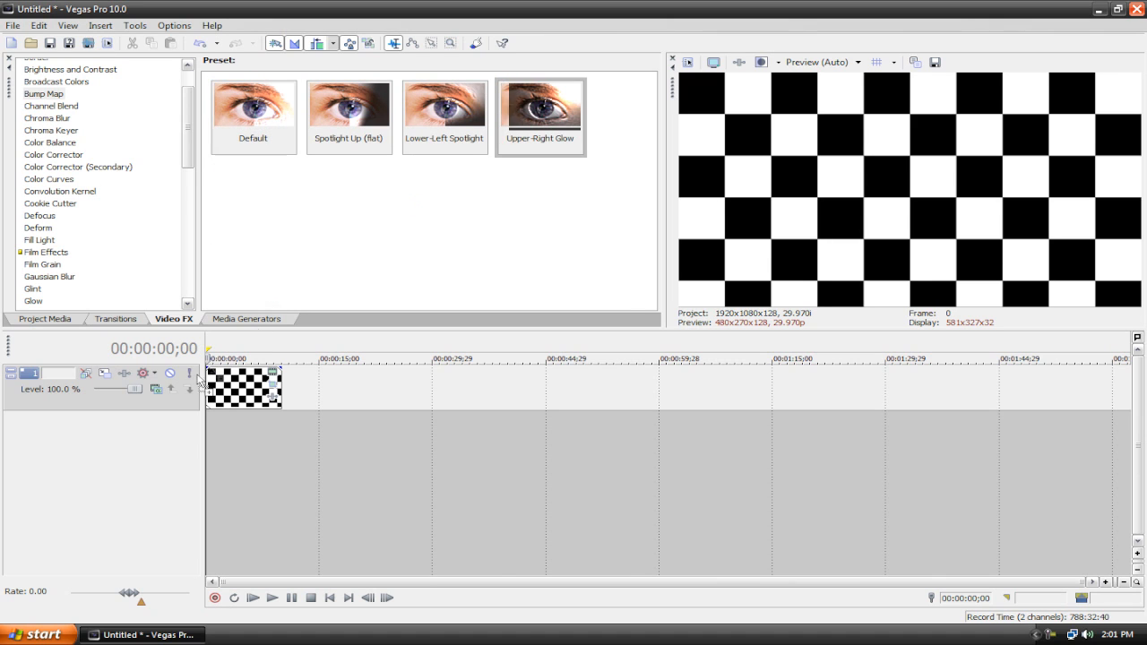
drag(233, 387, 233, 385)
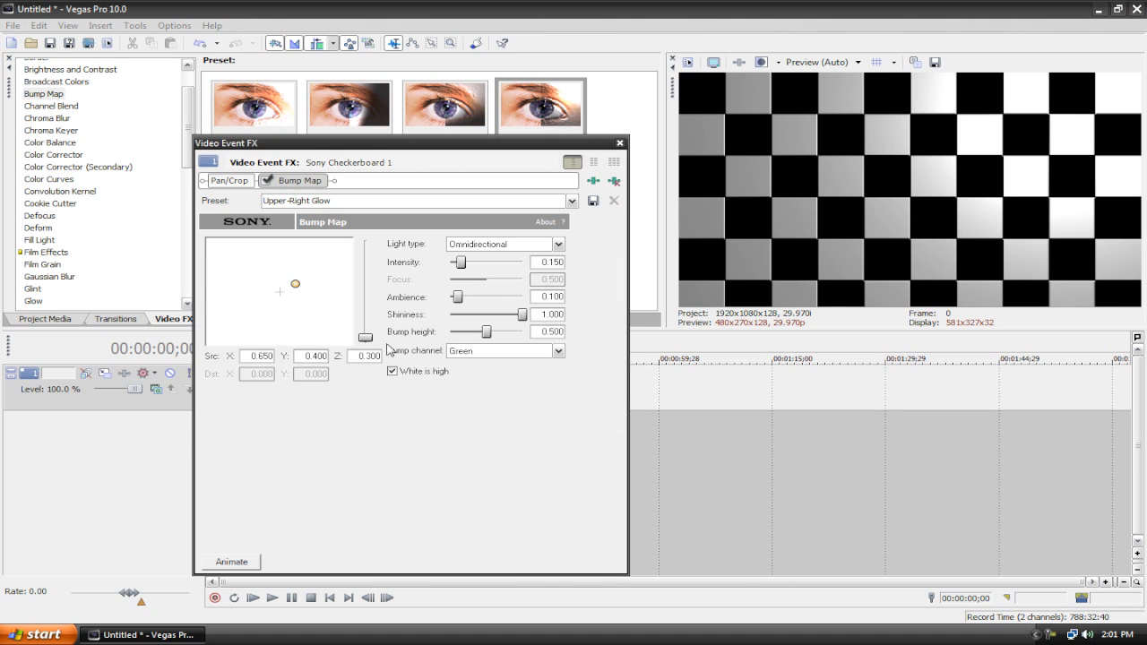
click(253, 560)
Step: Add an end keyframe moving the bump light to about -0.38, -0.35 with ambience about 0.211
drag(285, 447, 605, 452)
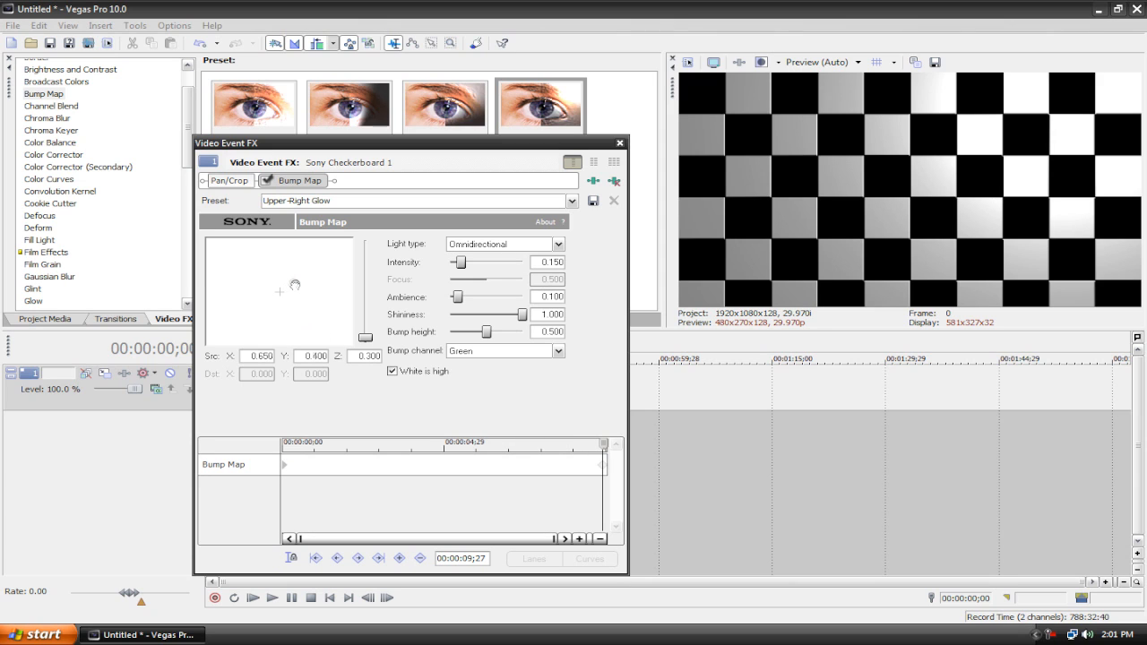
drag(249, 300, 271, 299)
drag(456, 298, 465, 299)
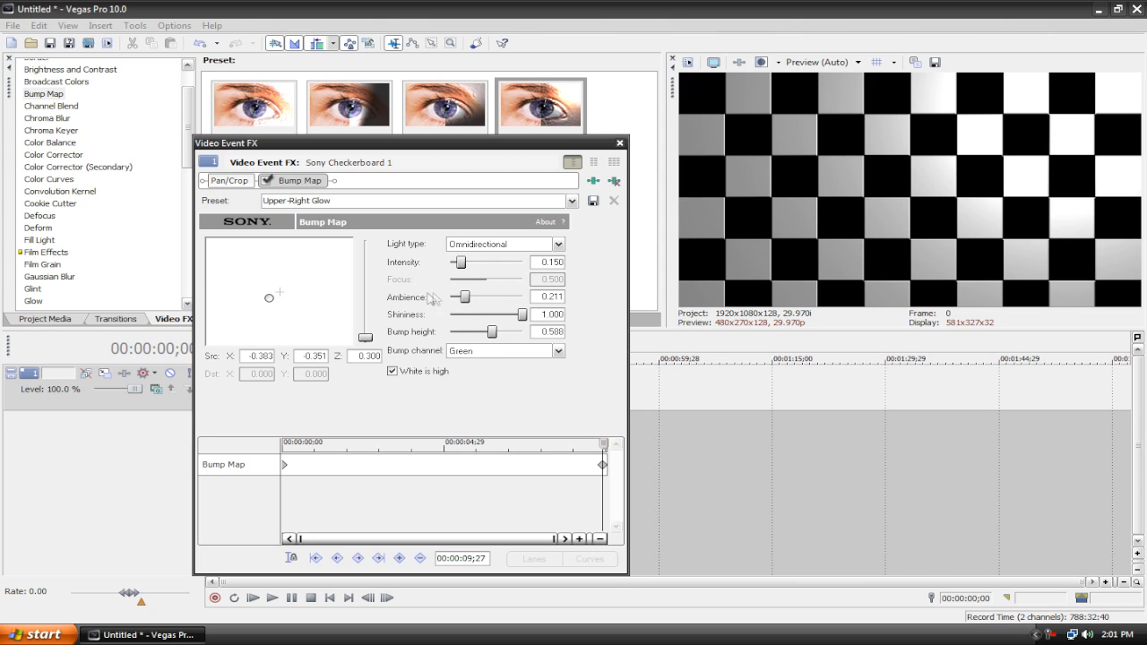
click(618, 144)
Step: Play the clip to preview the animated lighting
click(253, 598)
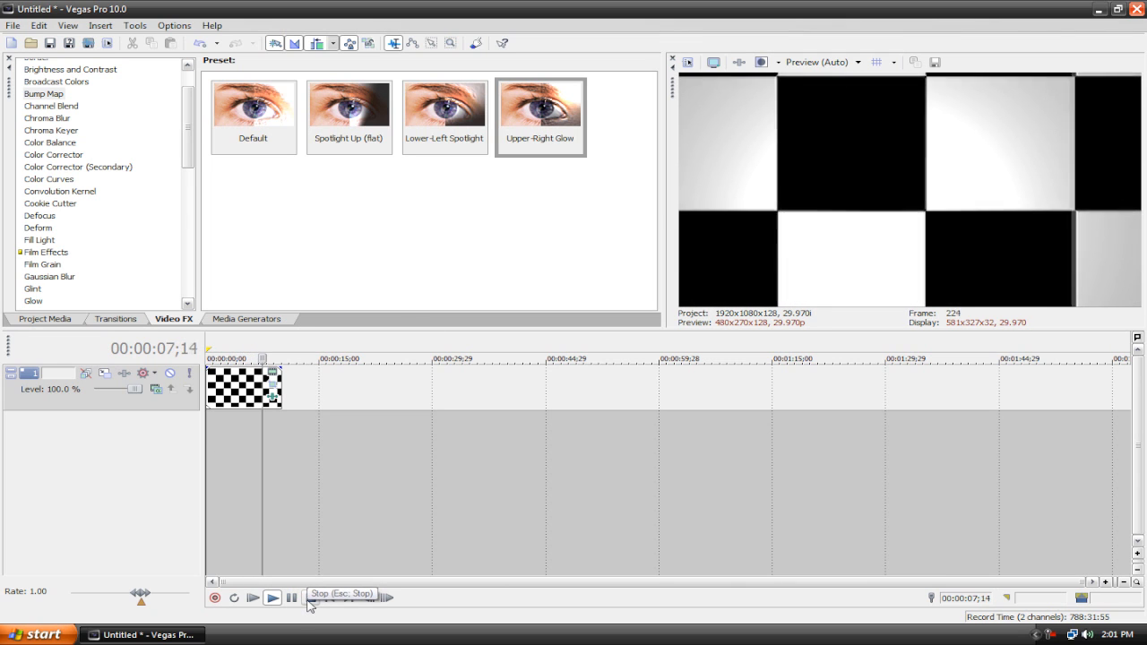
click(309, 599)
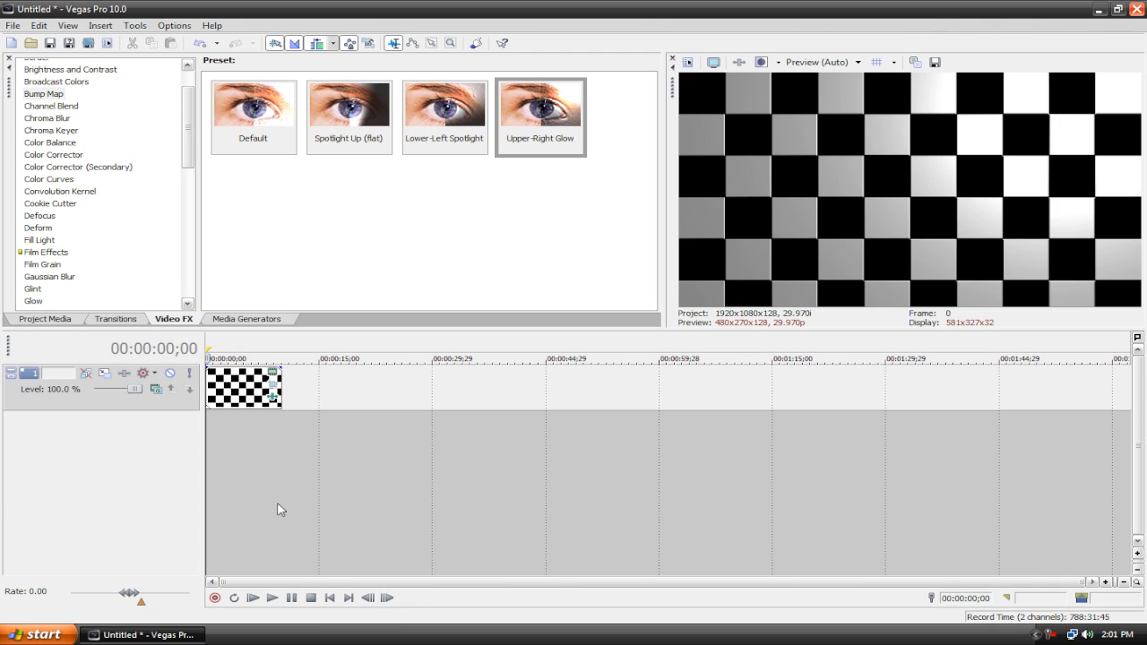
click(272, 599)
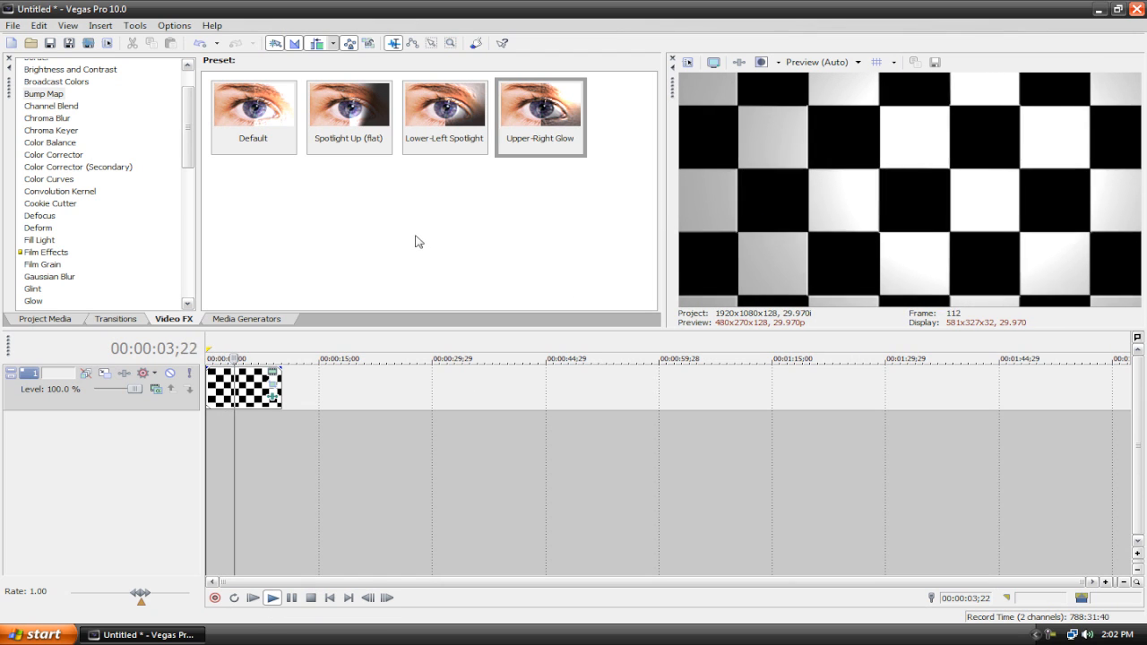
click(314, 597)
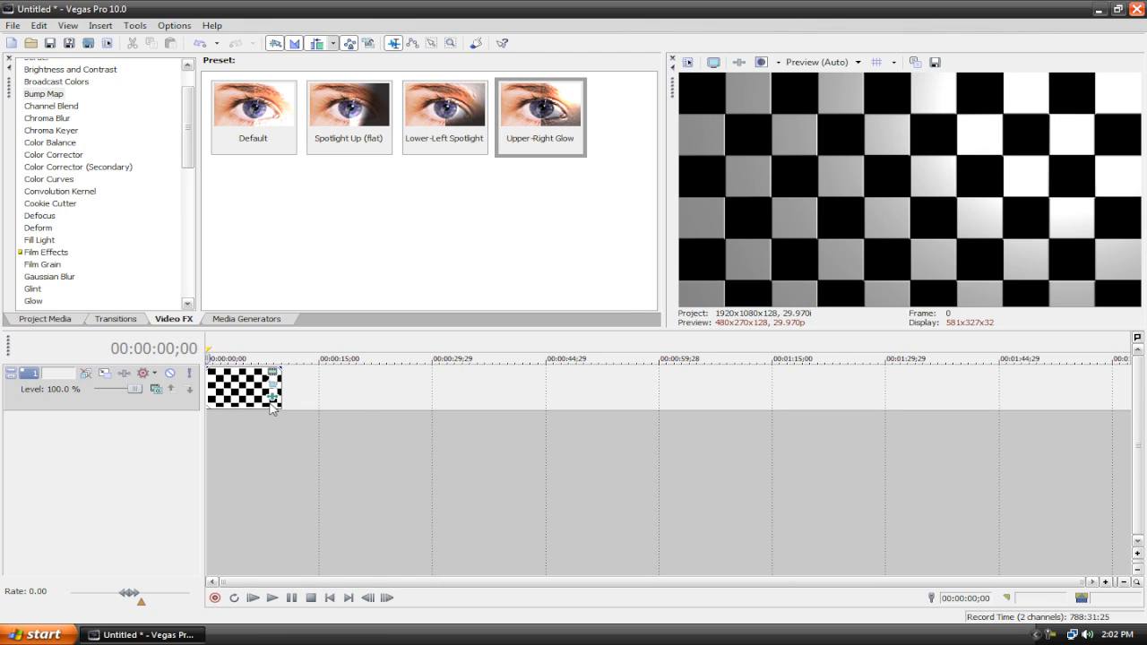
Step: Remove the Bump Map effect from the checkerboard clip
click(271, 396)
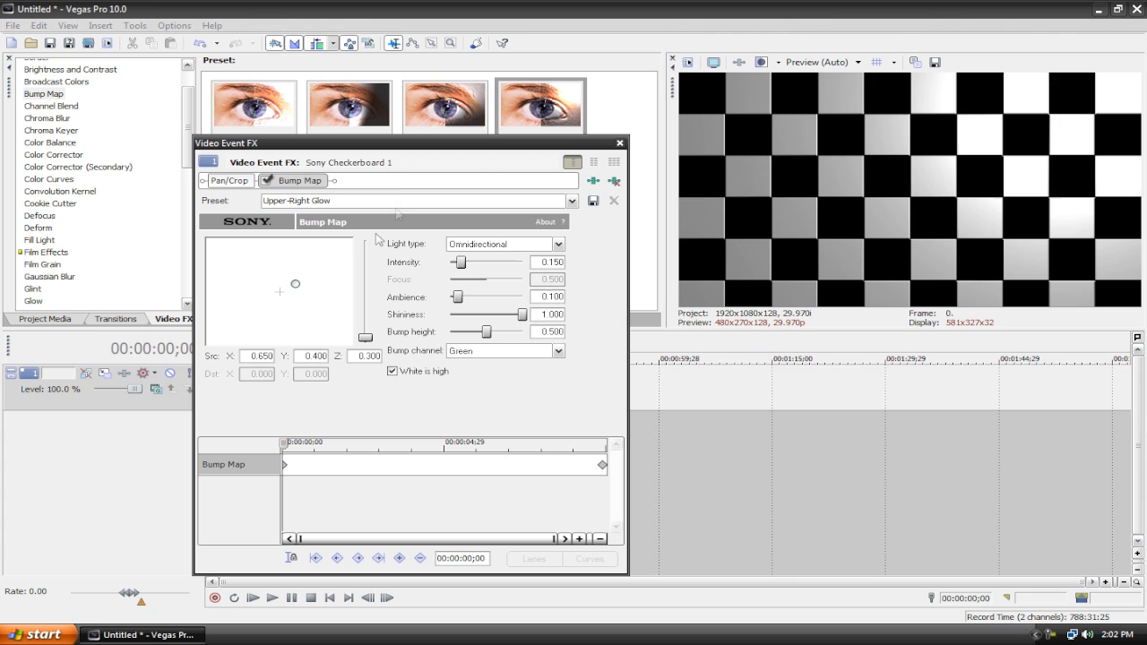
click(612, 182)
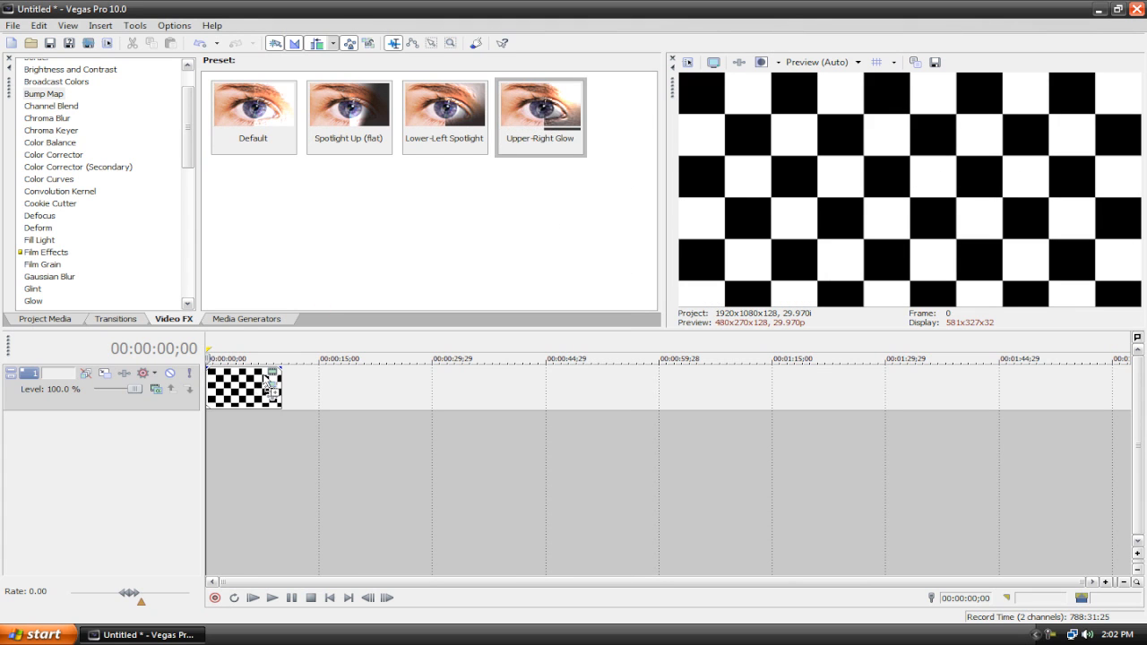
Step: Apply the Bump Map Lower-Left Spotlight preset to the checkerboard clip and play it
drag(443, 126, 231, 387)
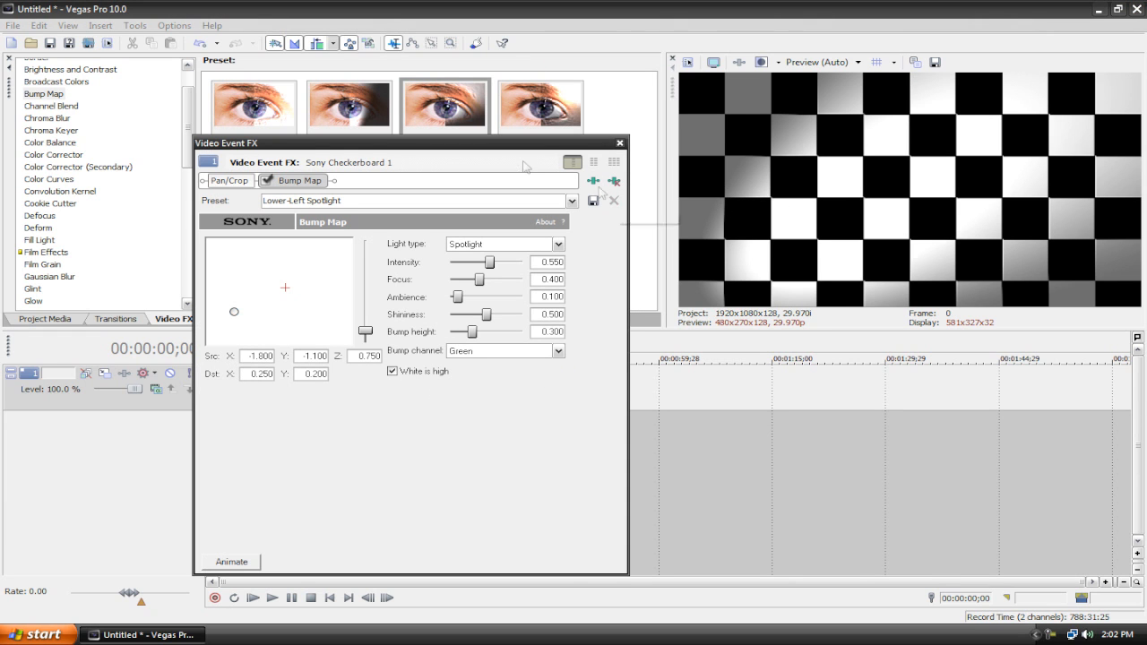
click(619, 143)
click(271, 598)
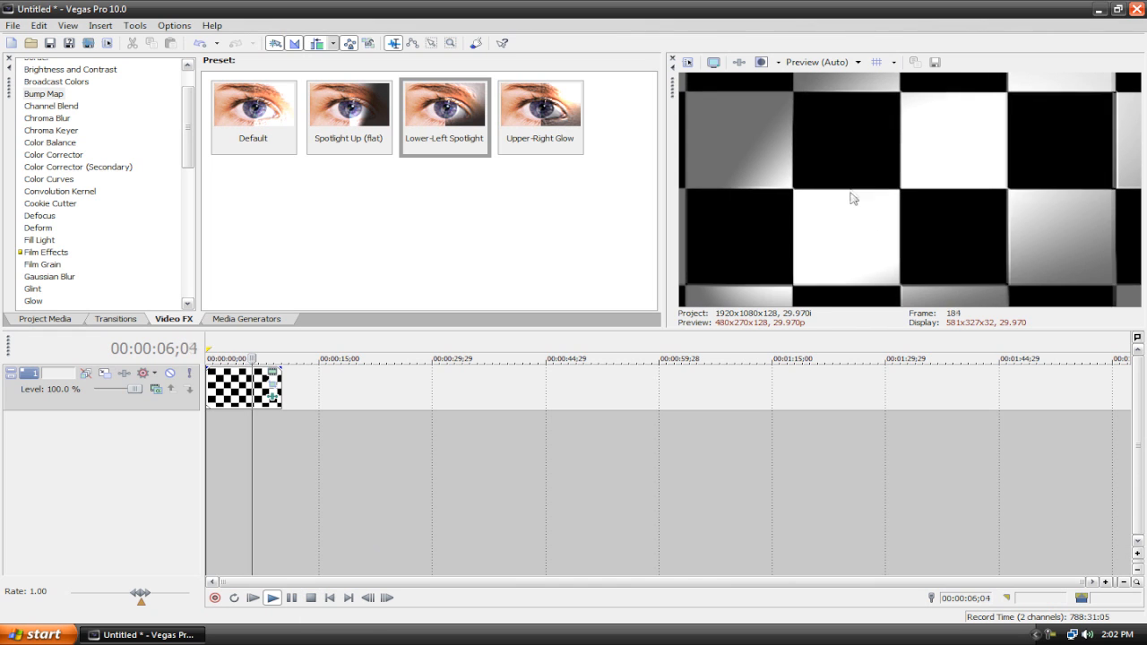
Step: Stop playback and apply the Bump Map Upper-Right Glow preset to the checkerboard clip
click(311, 598)
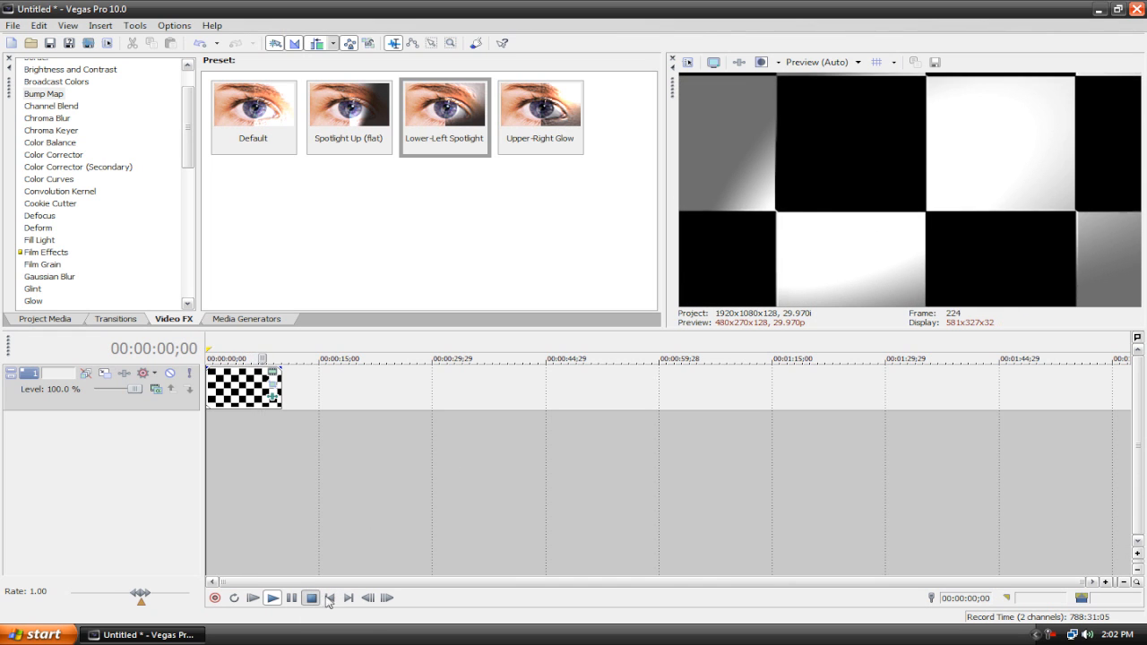
click(271, 394)
click(613, 179)
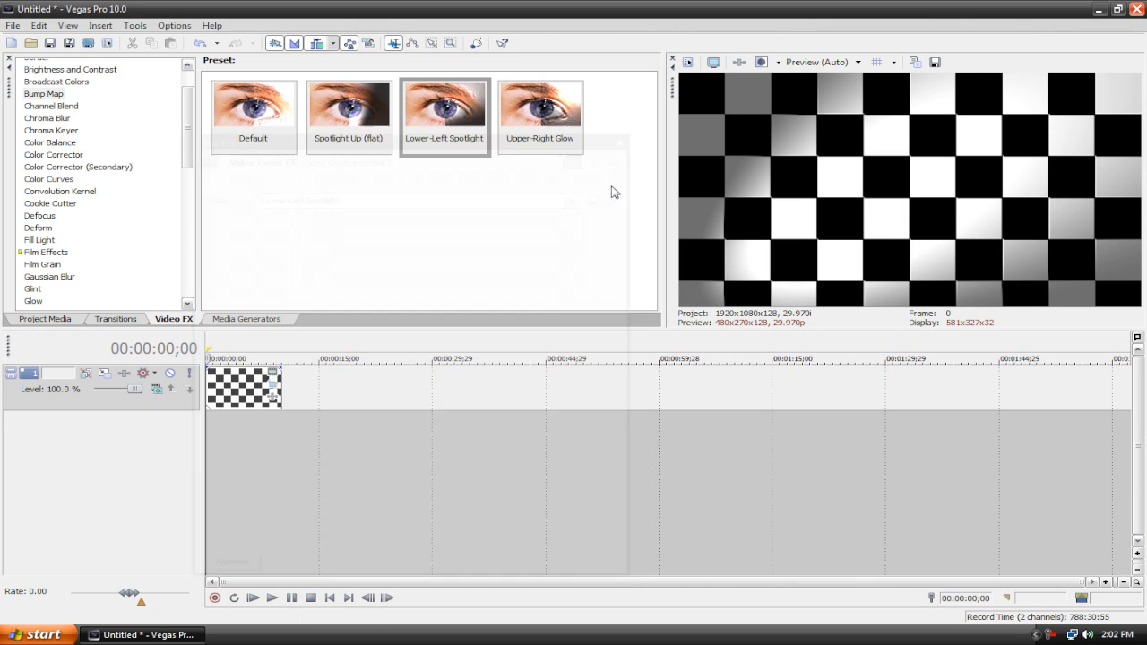
drag(549, 112, 247, 394)
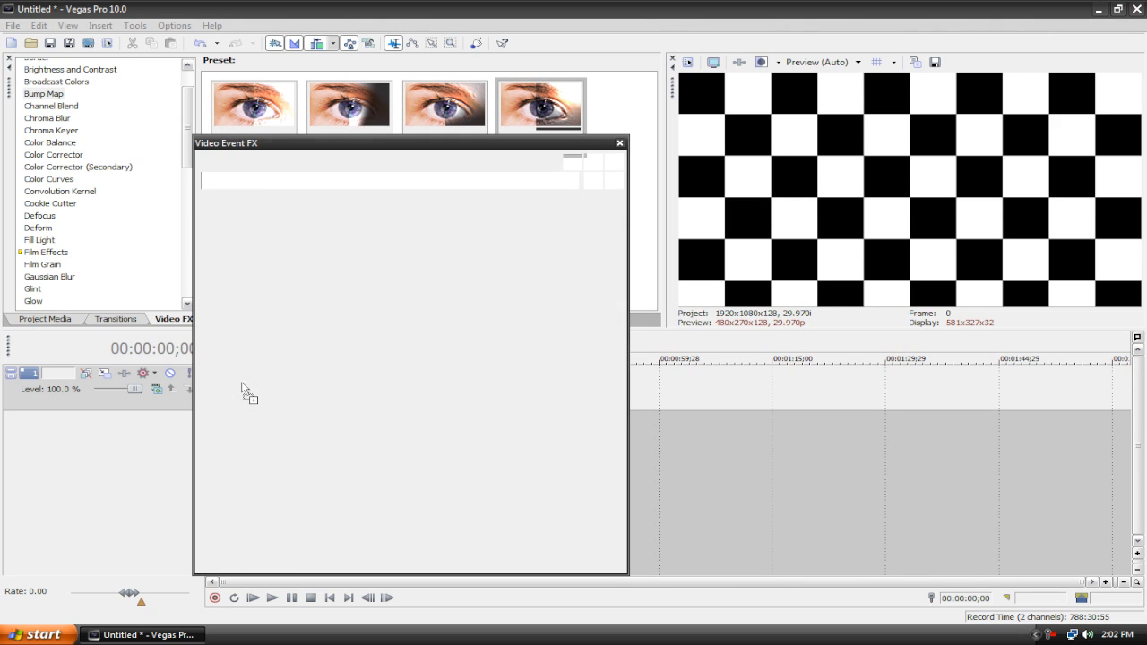
Step: Animate the bump light with an end keyframe moving it to about -1.56, -1.01 and raising its intensity
click(250, 563)
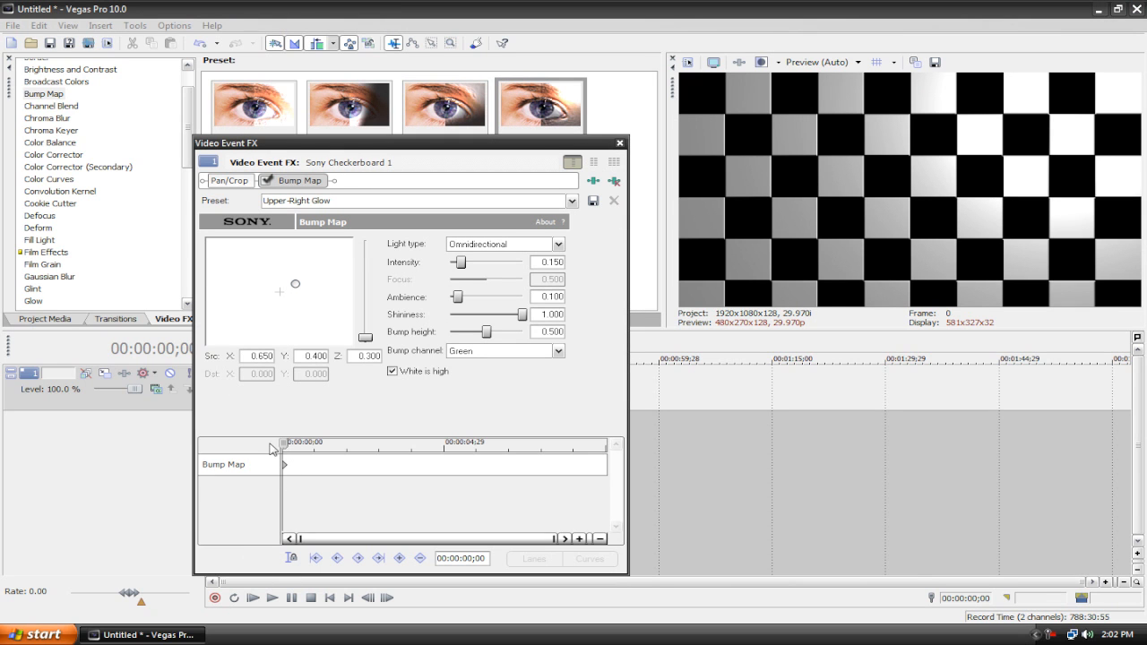
drag(286, 450, 603, 448)
drag(297, 284, 240, 311)
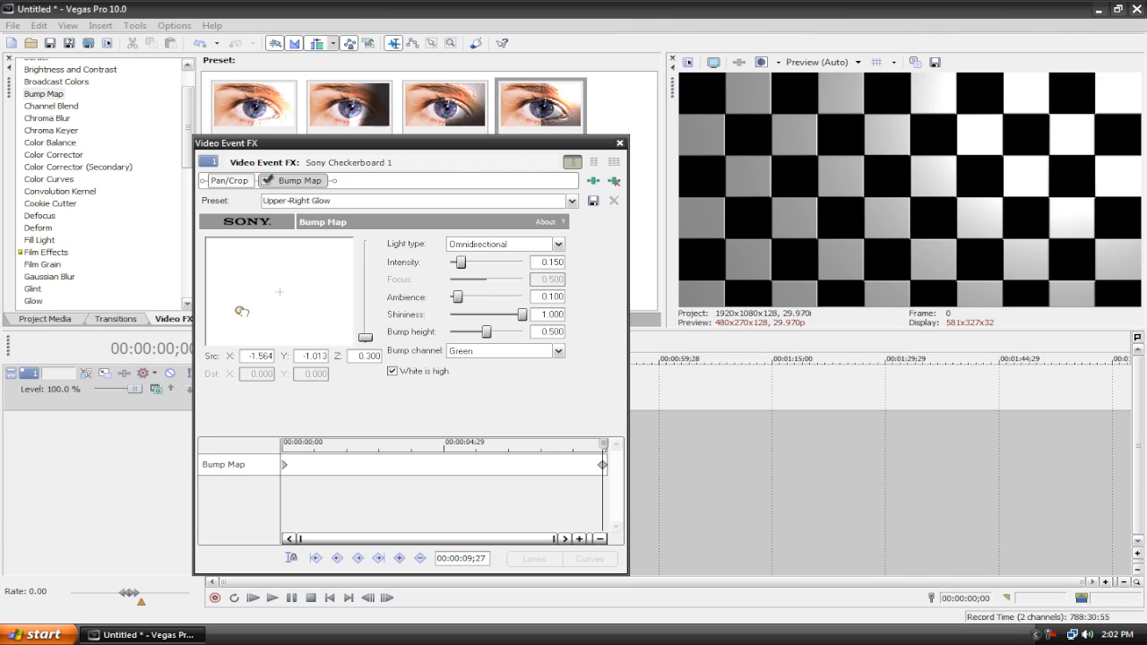
drag(462, 267, 483, 267)
click(619, 142)
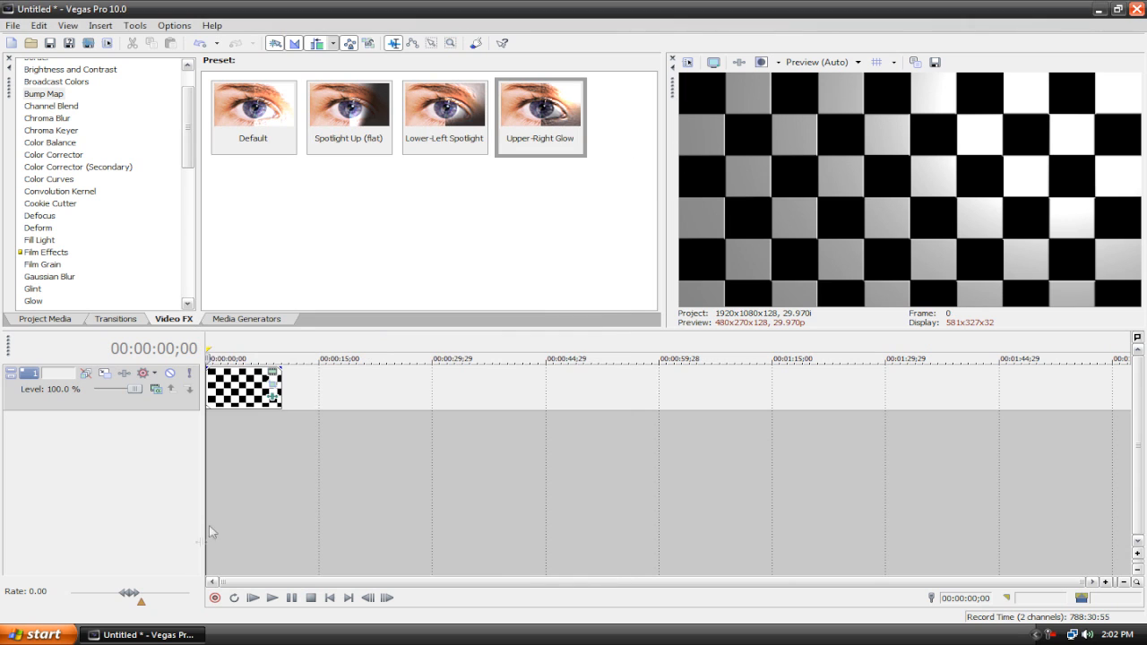
Step: Play the clip to preview the Upper-Right Glow animation and return to the start
click(251, 600)
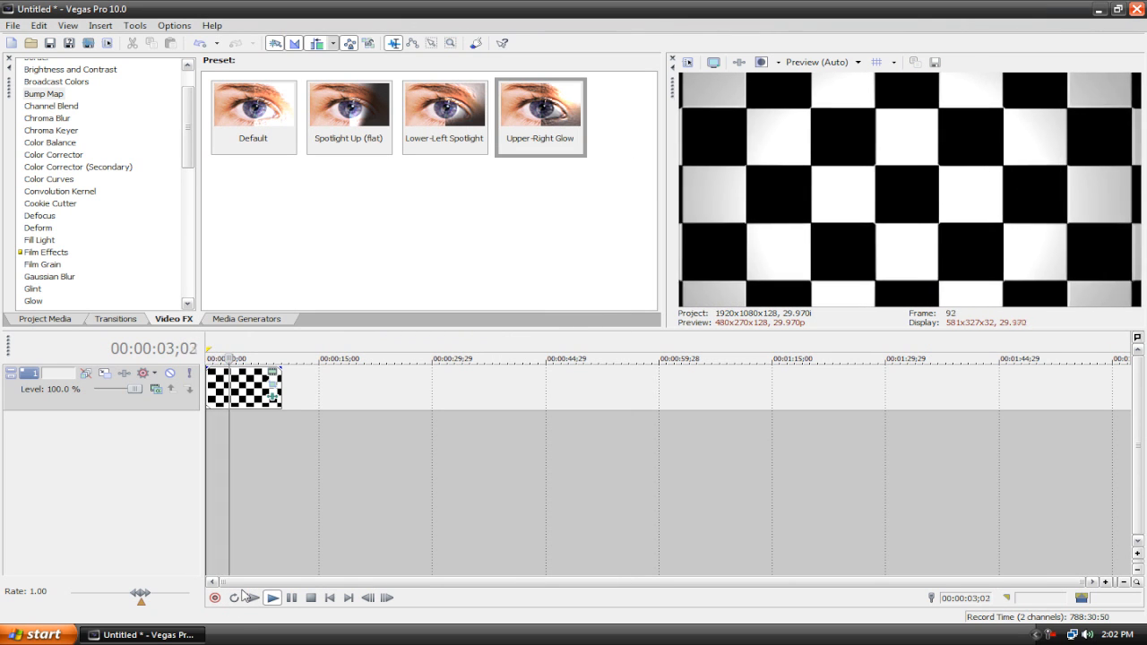
click(329, 598)
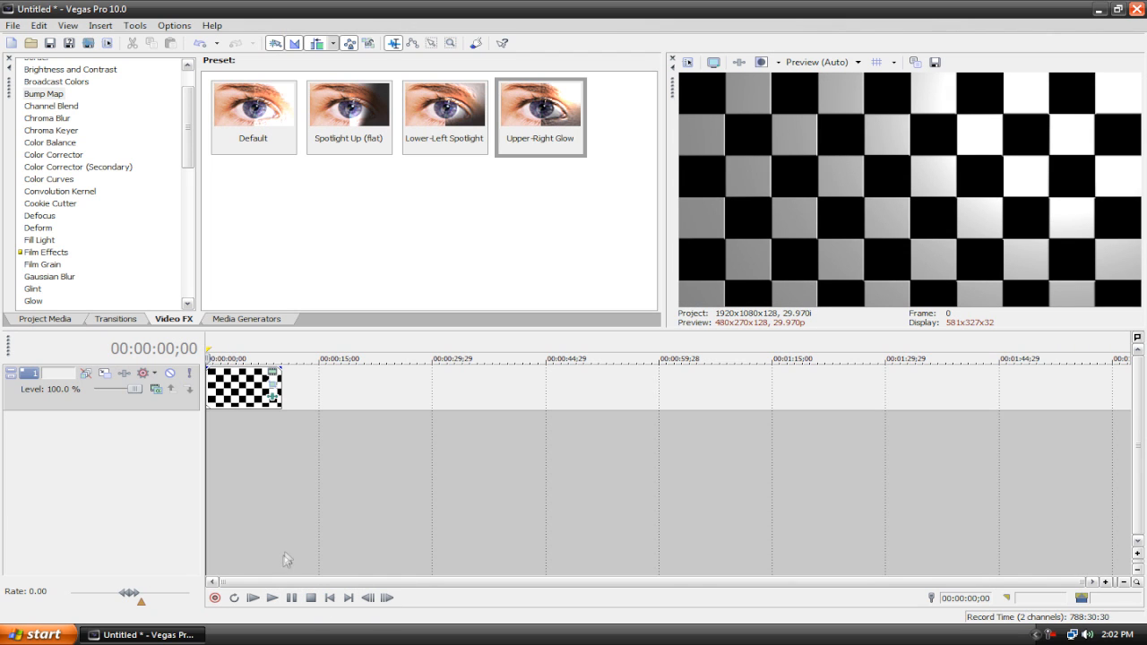
Step: Animate the checkerboard generator with an end keyframe setting Color 1 to white and Color 2 to black
click(273, 375)
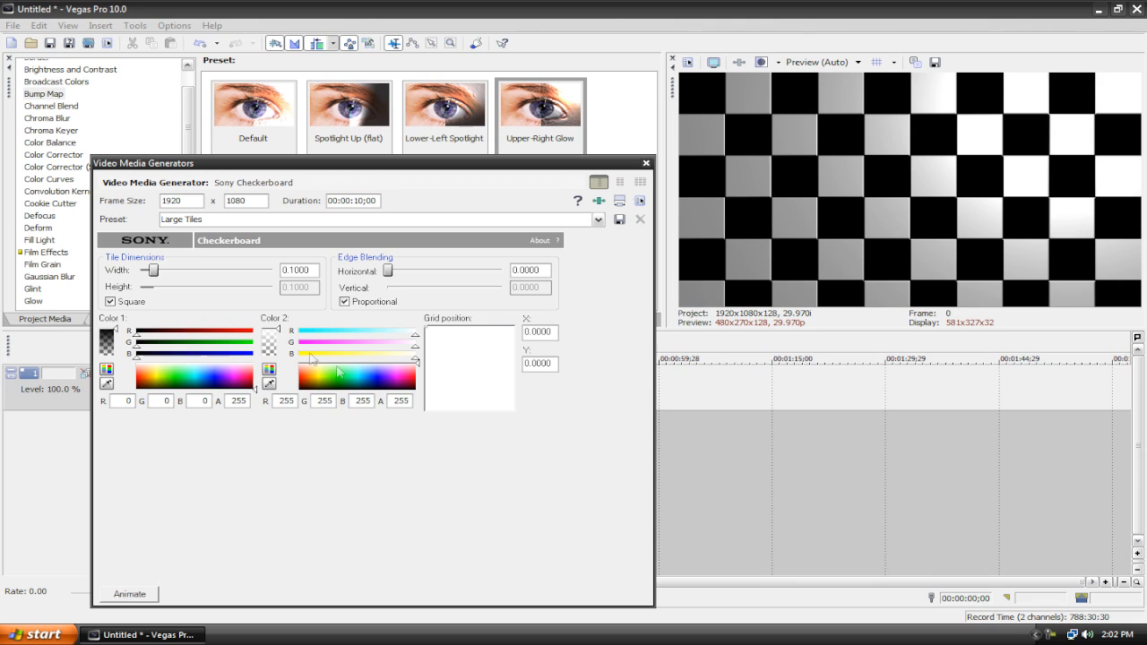
click(142, 595)
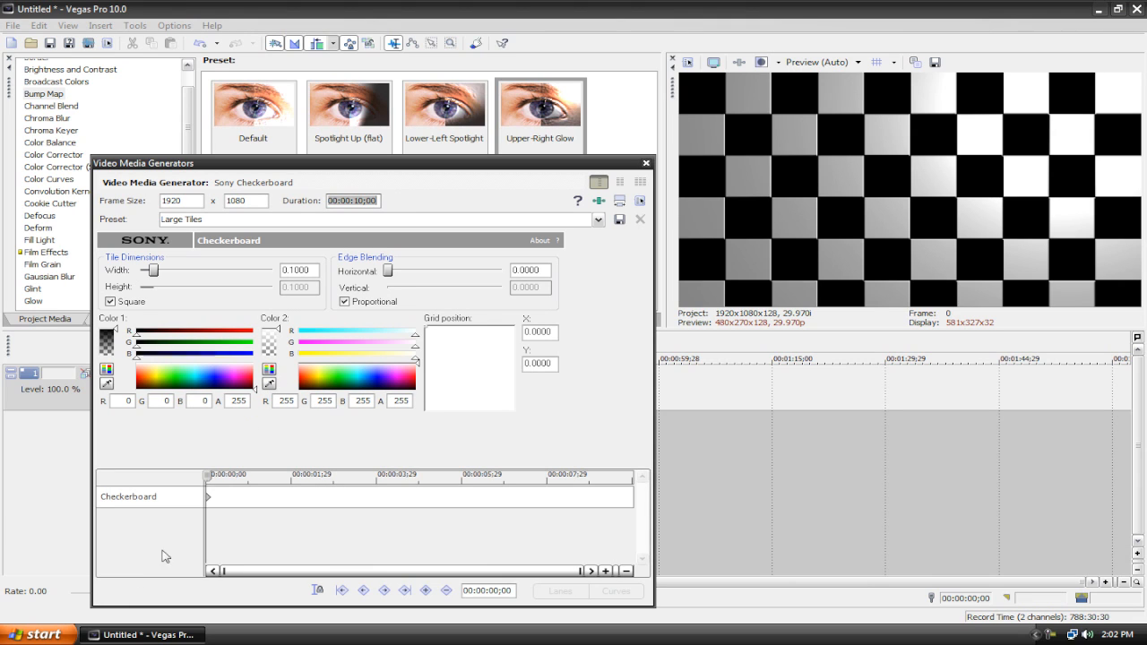
drag(209, 483, 630, 485)
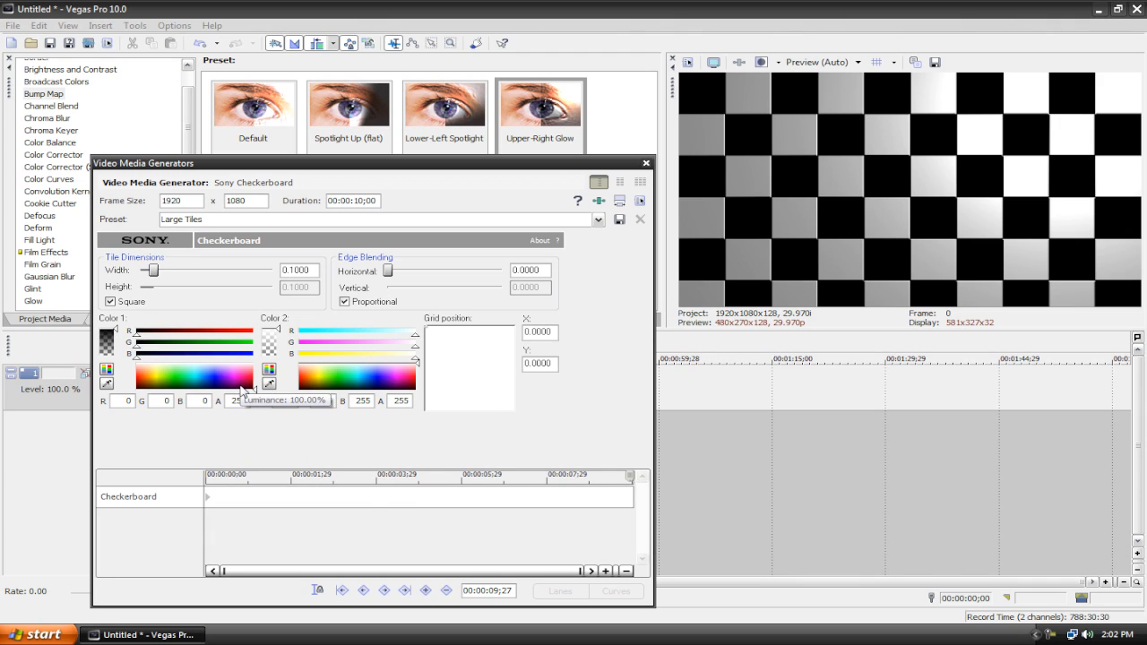
click(242, 387)
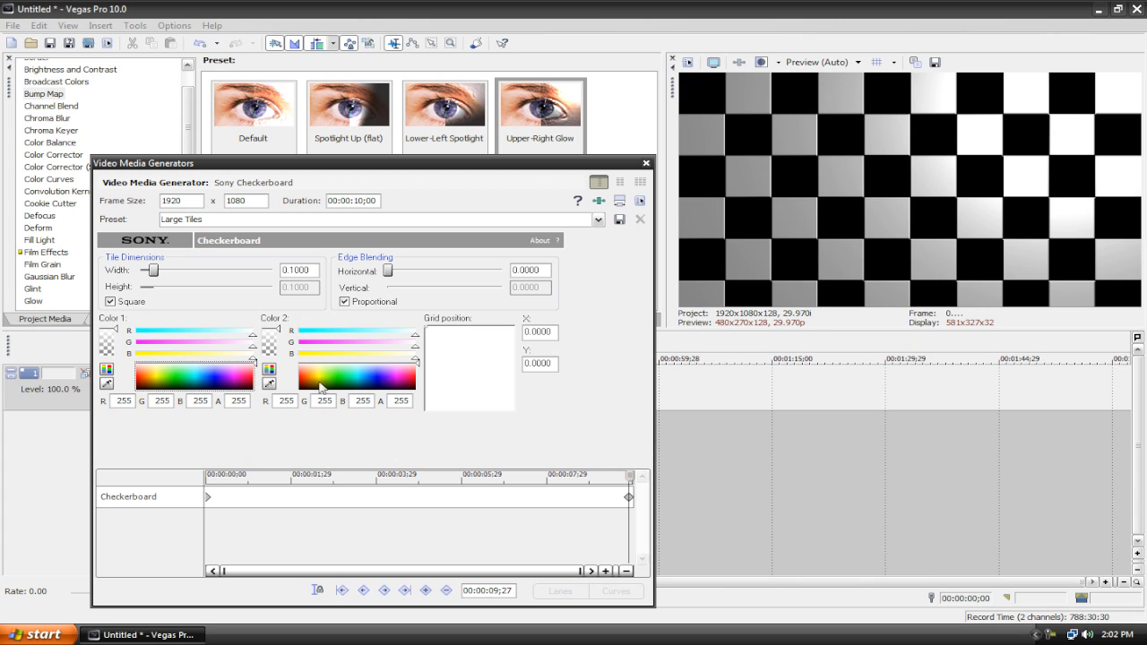
click(415, 388)
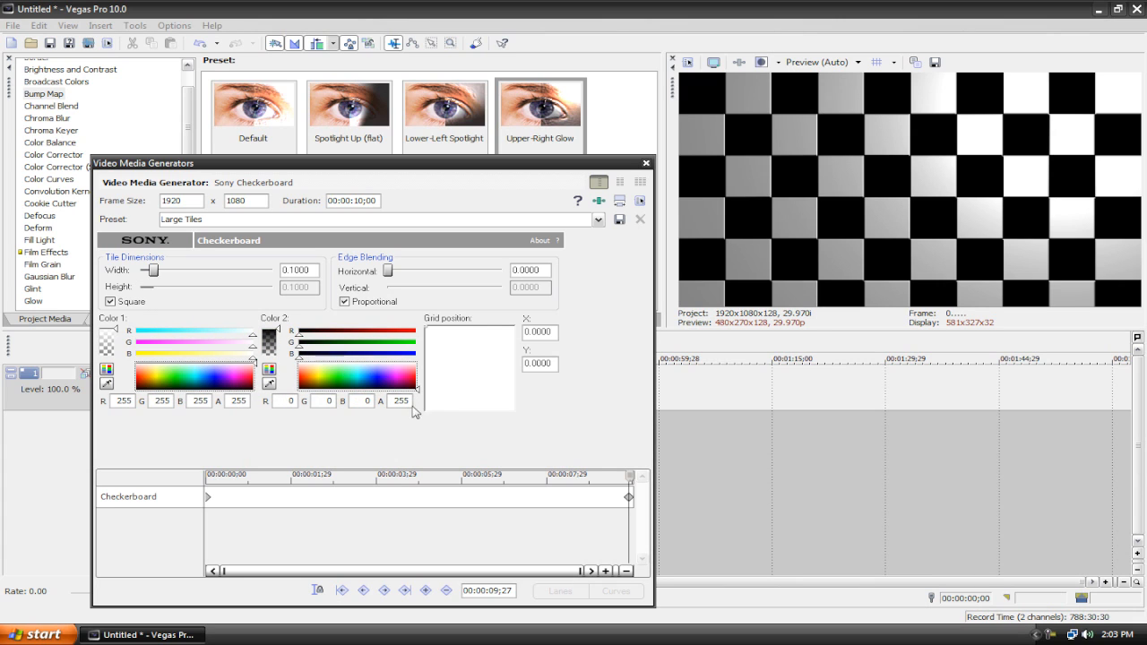
click(645, 164)
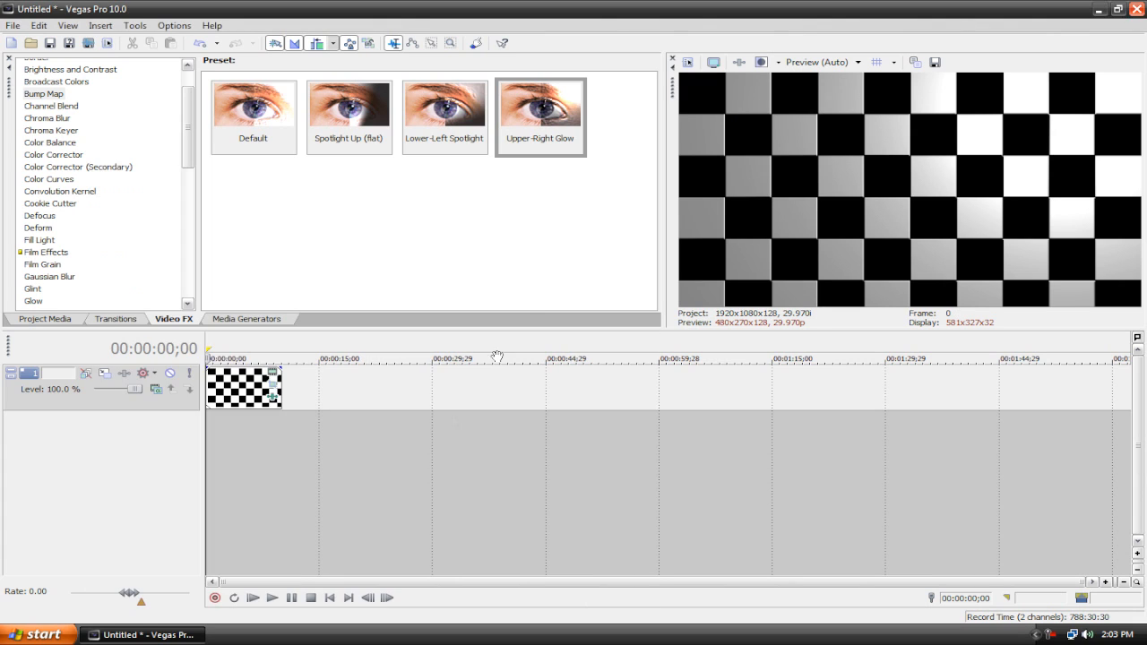
Step: Play the clip to preview the checkerboard color animation
click(254, 598)
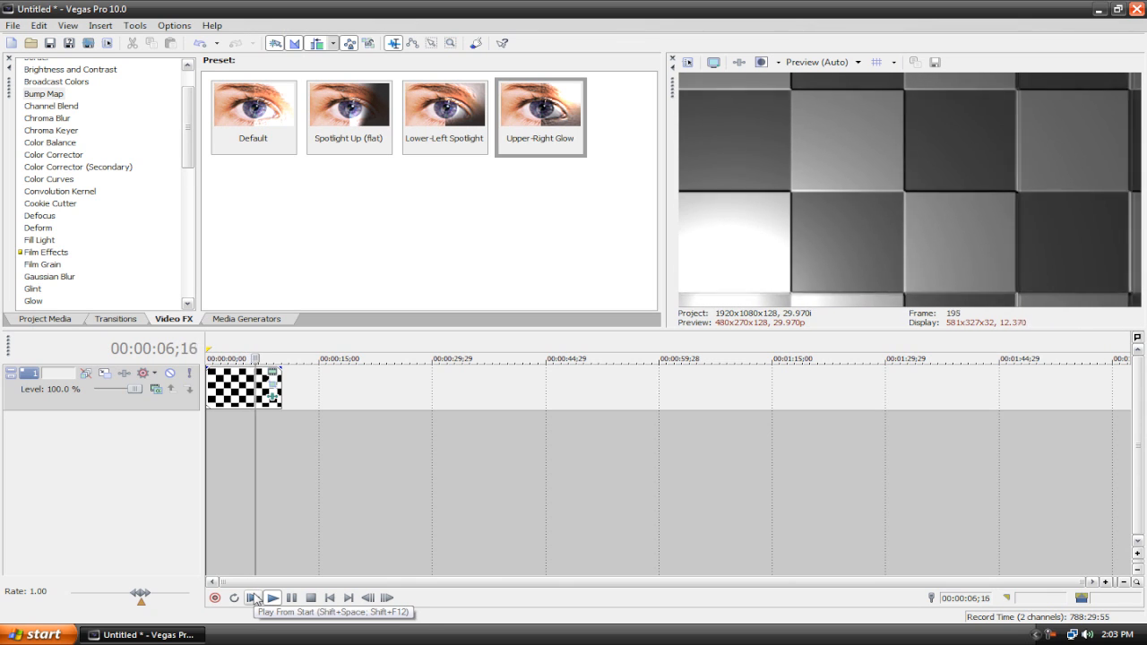
click(311, 597)
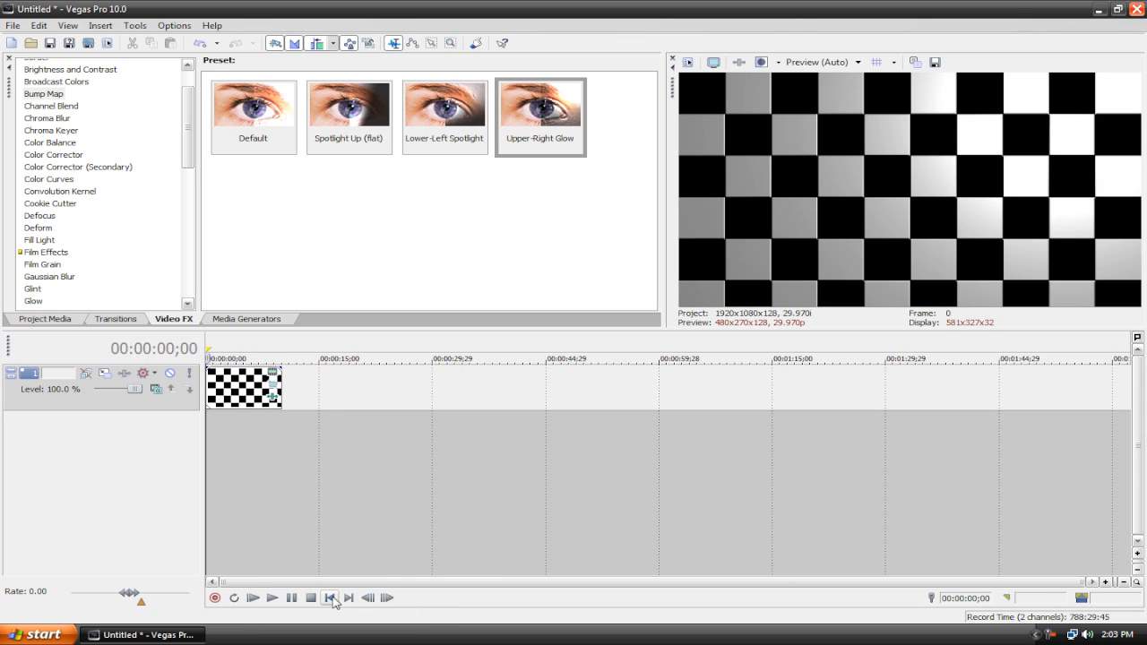
Step: Split the checkerboard clip at about 00:00:04;22
click(242, 392)
click(246, 393)
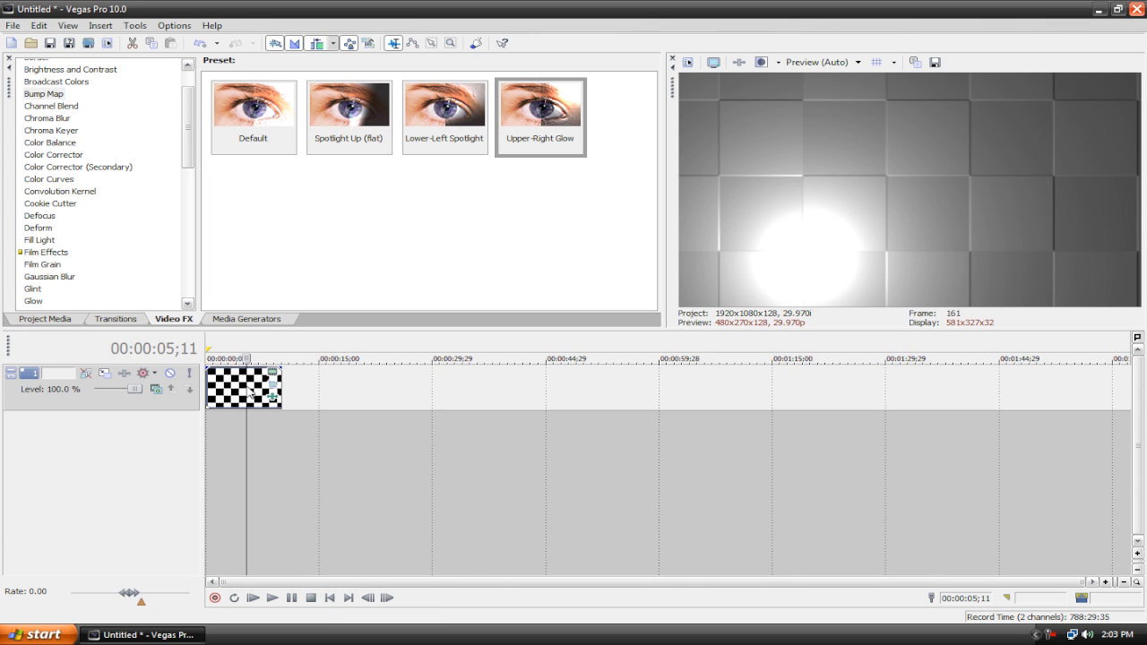
click(243, 393)
key(s)
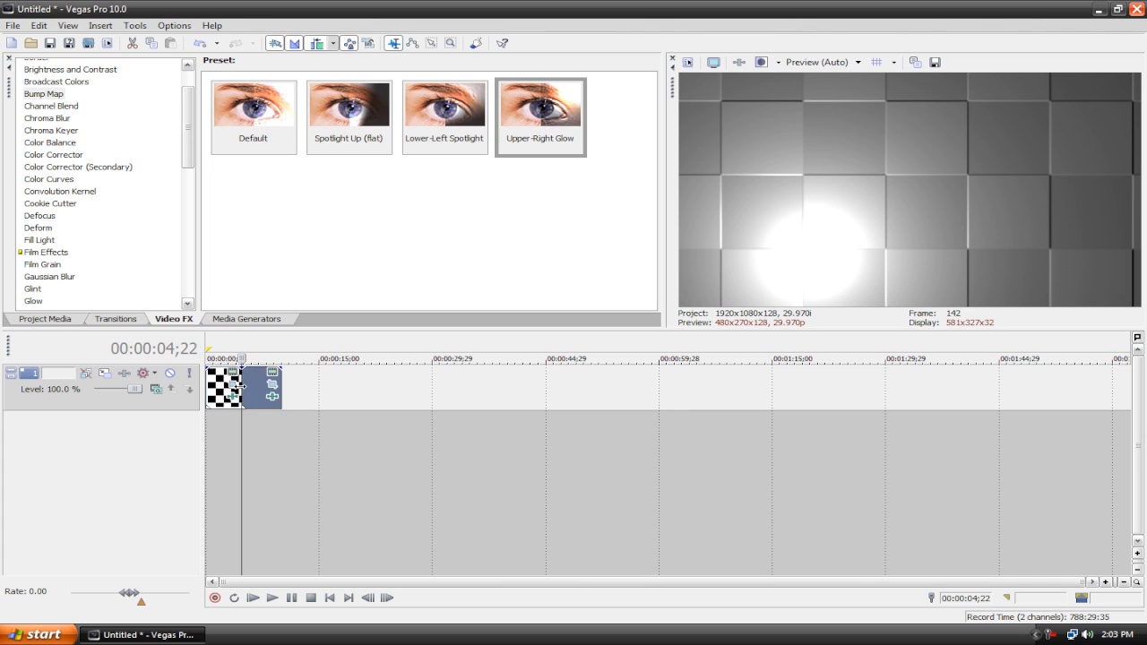
Step: Add the Yellow Flash transition from the Flash transitions at the split between the two clip parts
click(130, 319)
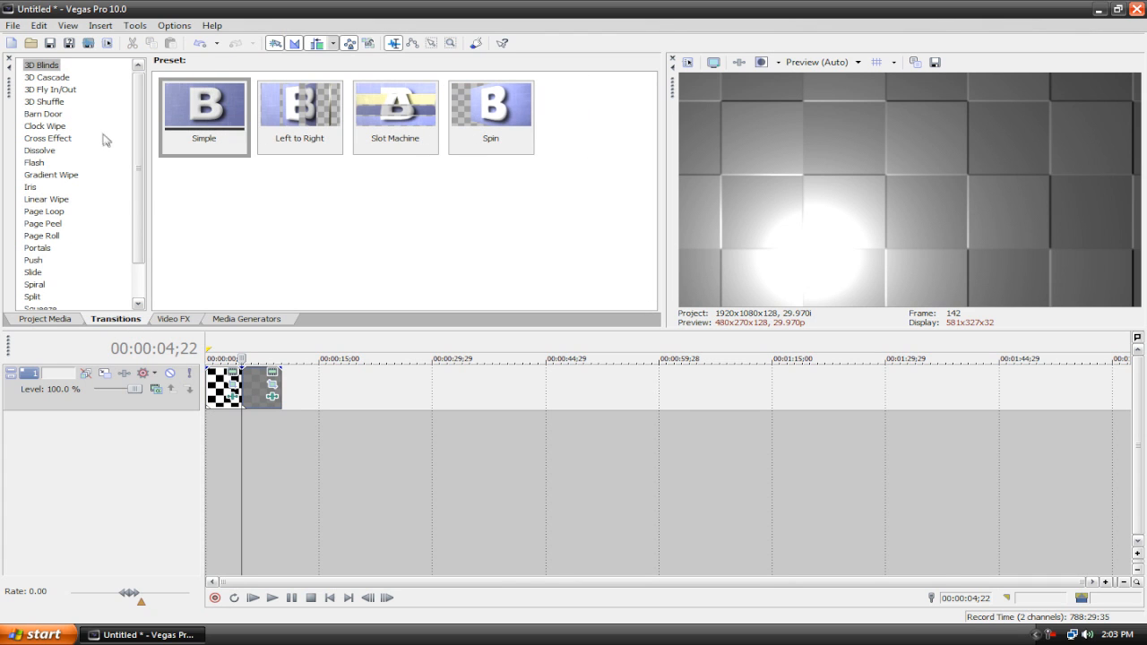
scroll(32, 259, down, 2)
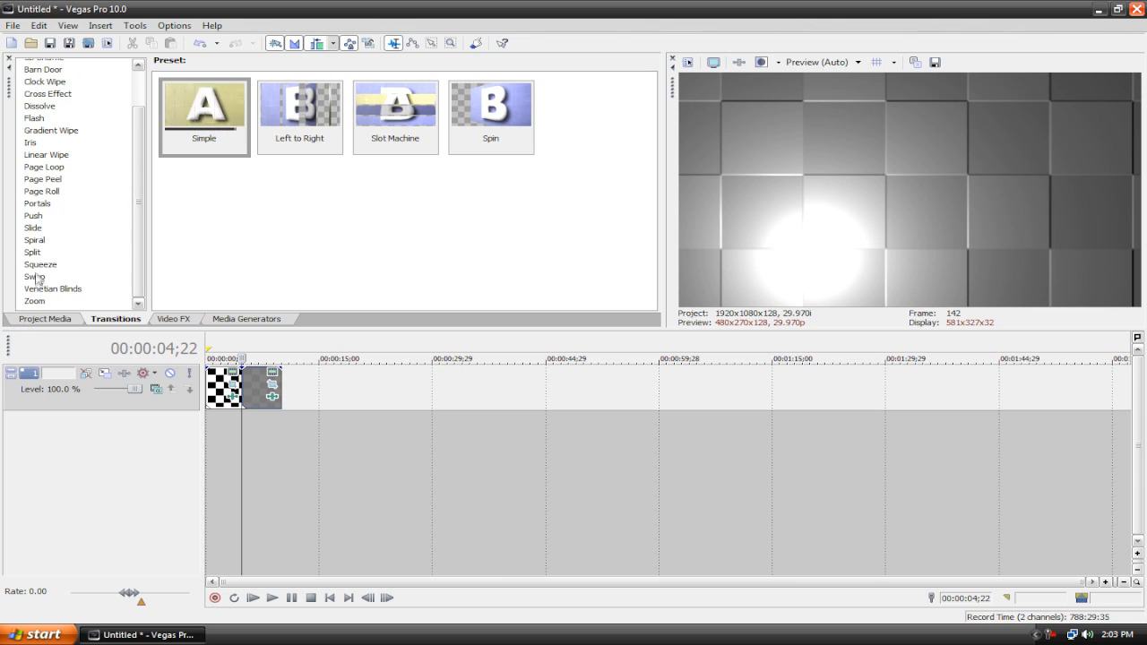
click(33, 240)
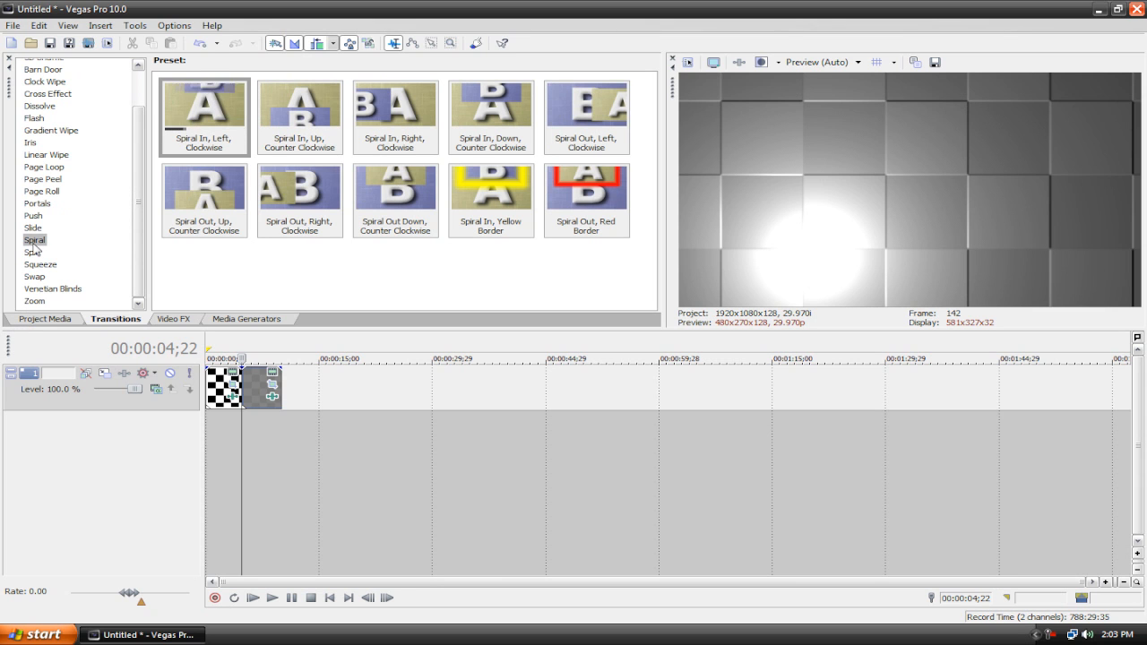
click(41, 191)
click(35, 142)
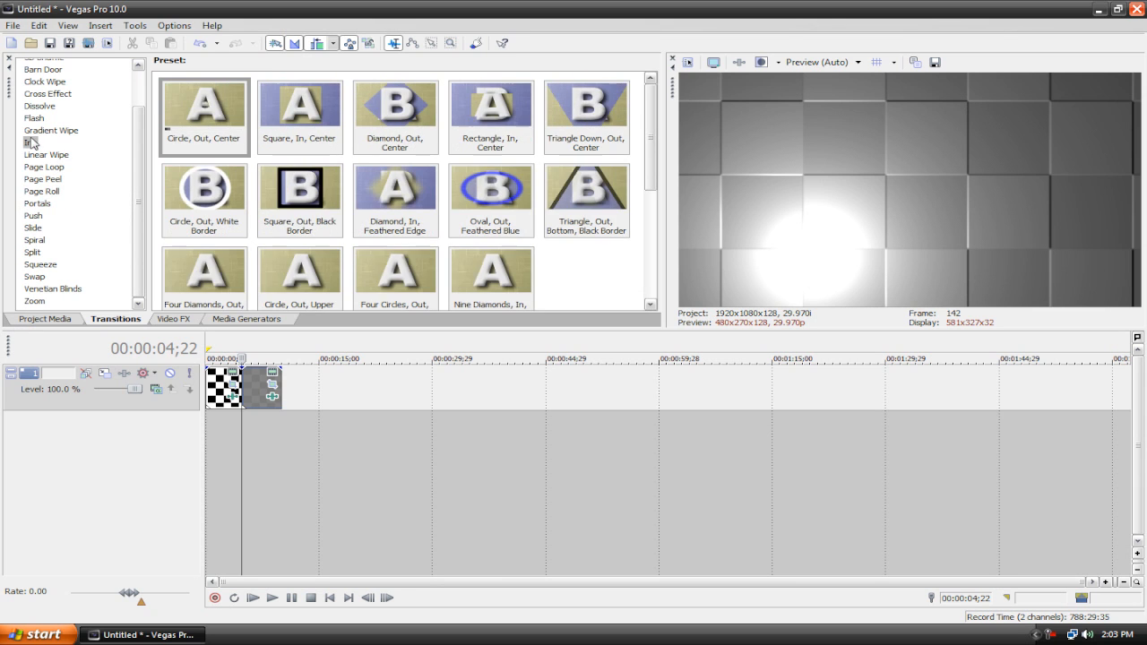
click(36, 118)
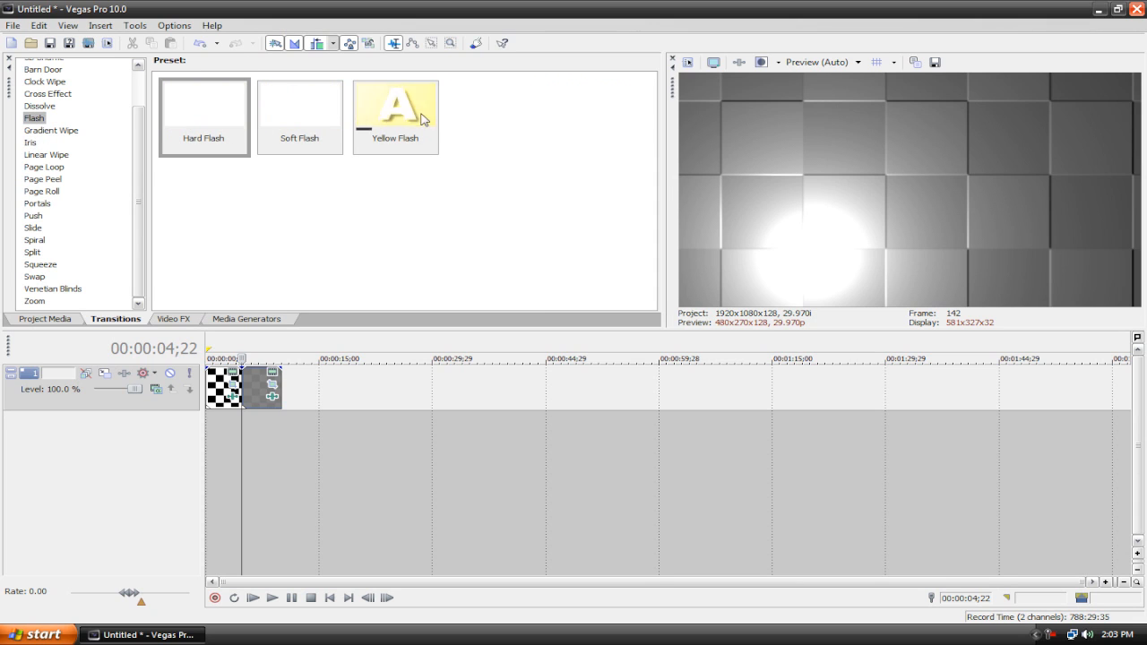
drag(394, 117, 240, 394)
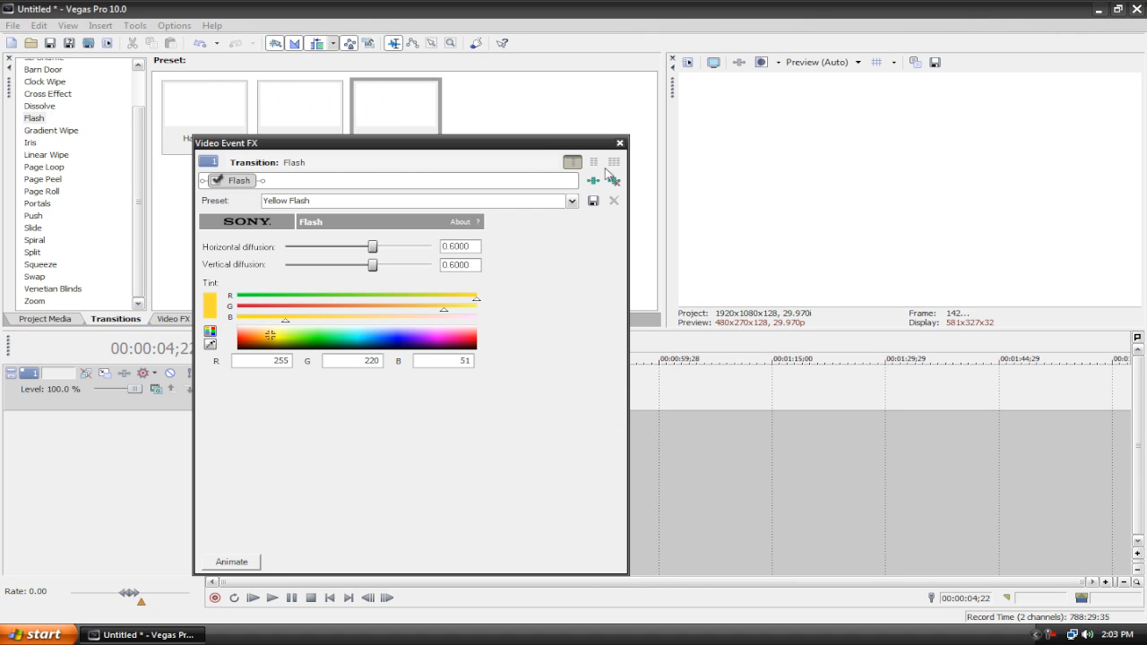
click(619, 144)
Step: Play the timeline to preview the flash transition, returning to the start
click(252, 596)
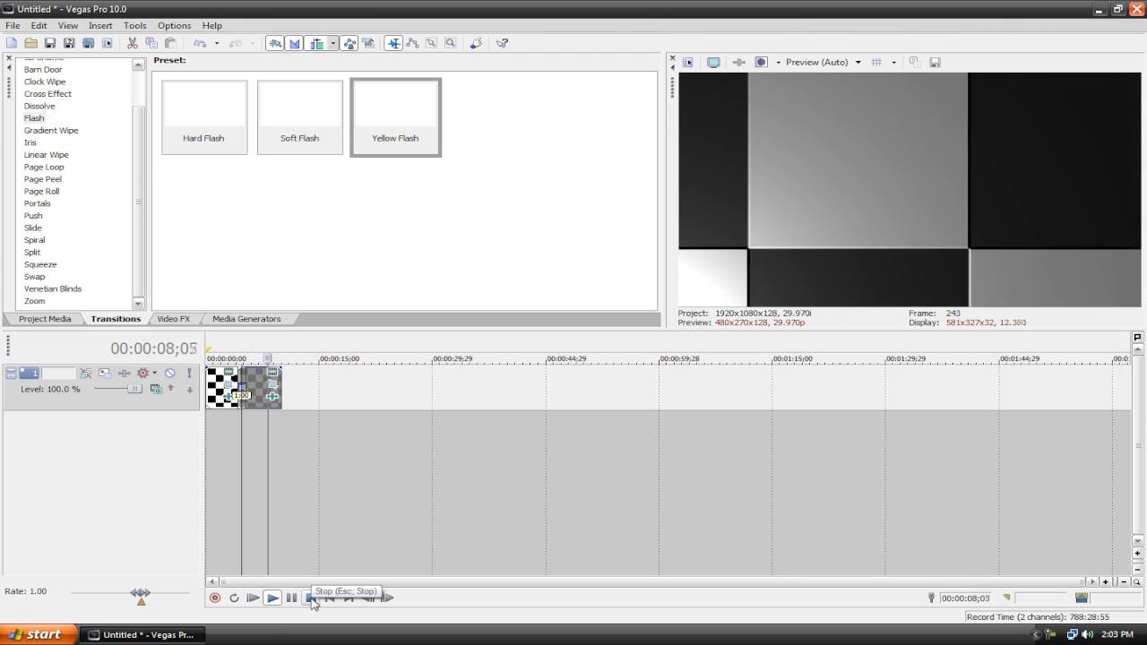
click(312, 598)
click(329, 598)
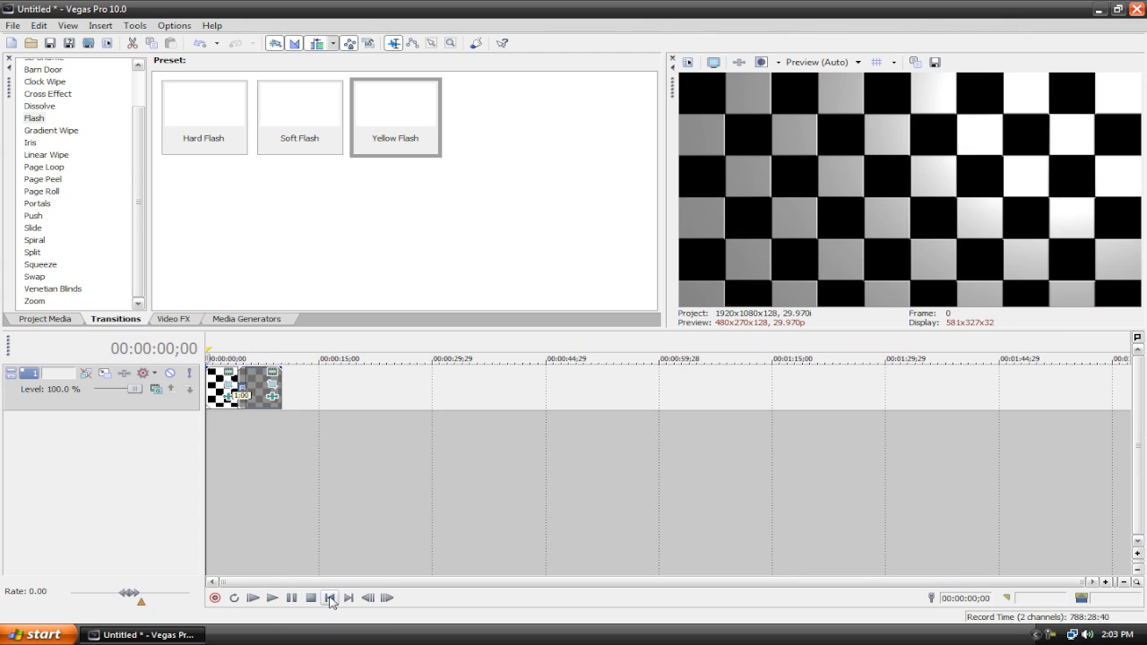
click(253, 320)
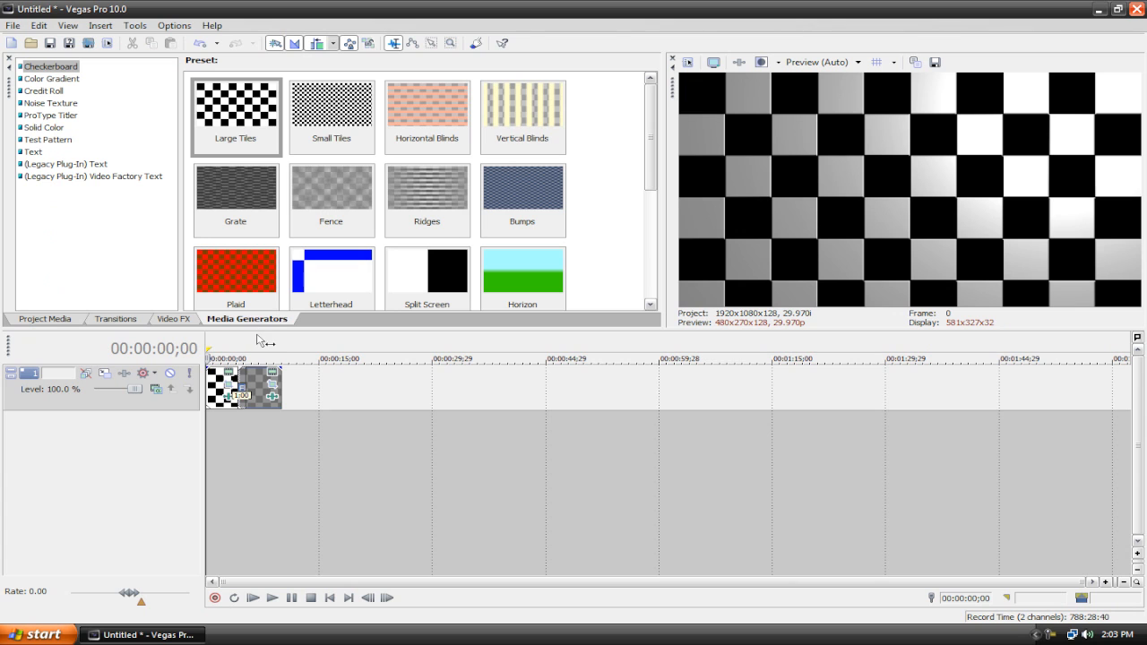
click(253, 598)
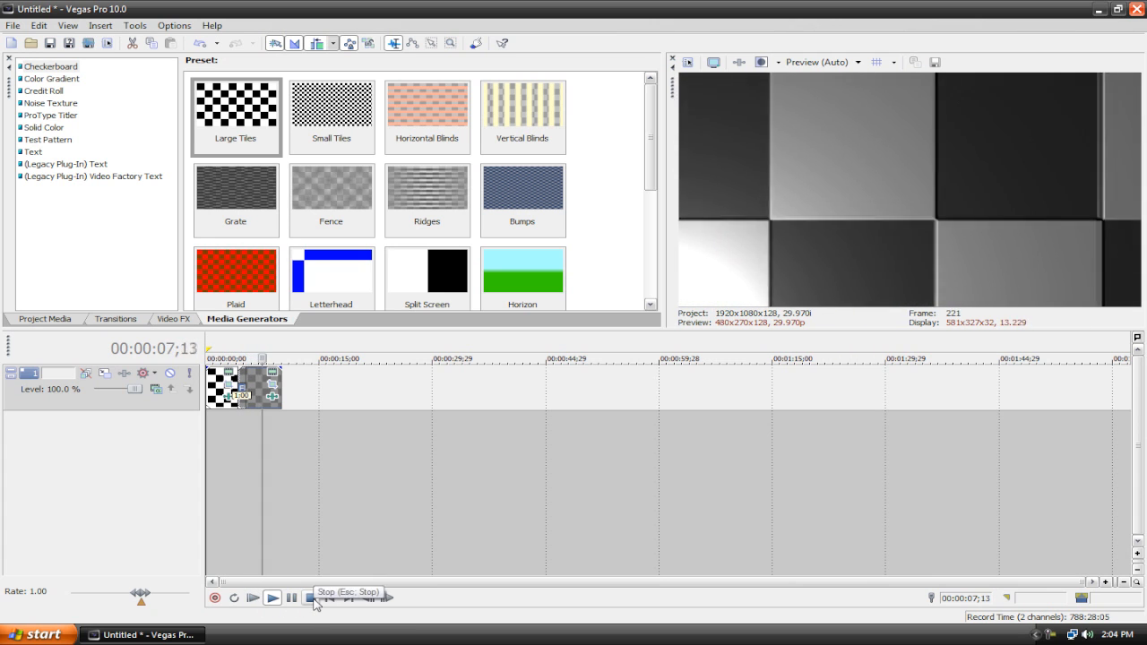
click(312, 598)
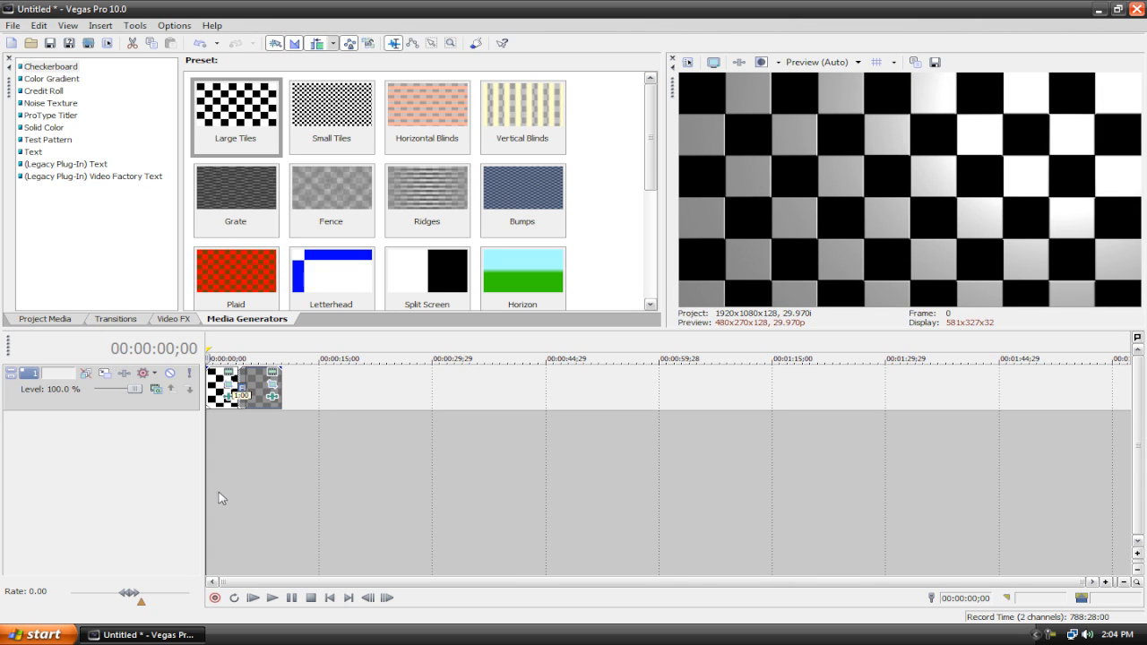
Step: Insert a new video track above the checkerboard track
right_click(153, 450)
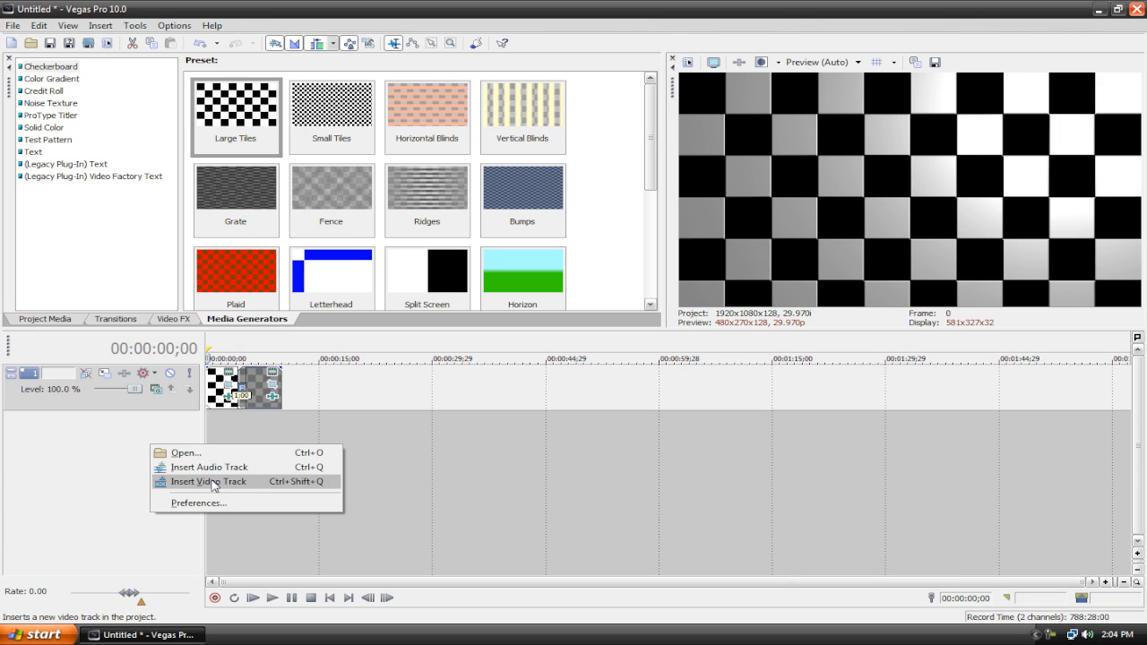
click(101, 465)
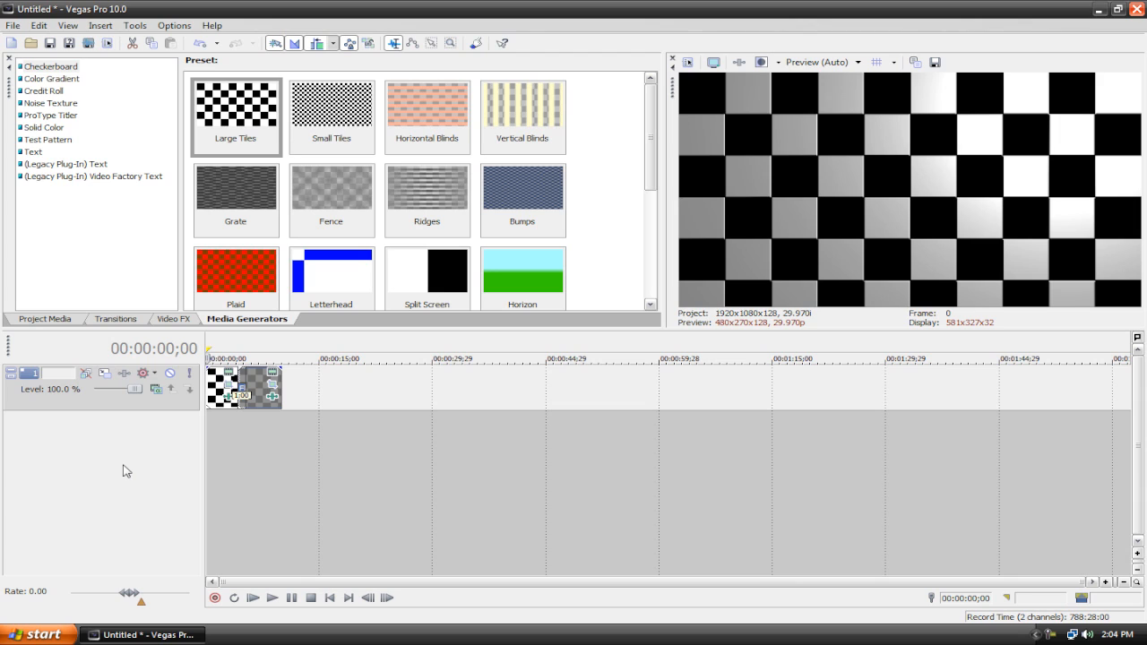
key(ctrl+shift+q)
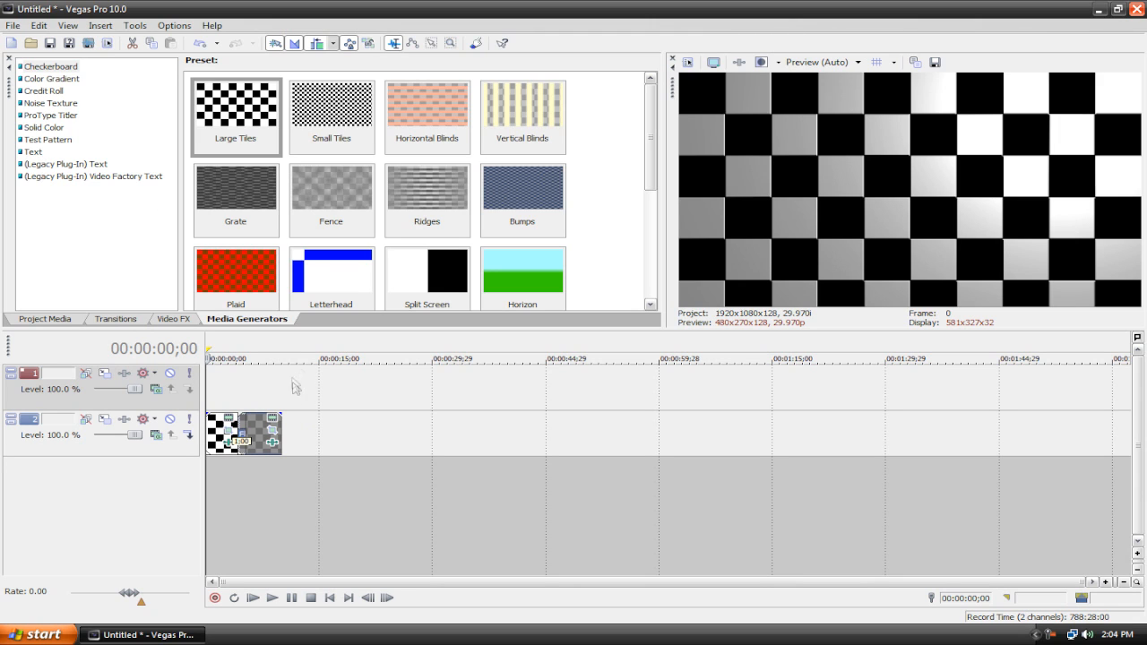
Step: Insert a Text media event on the new top track
click(31, 152)
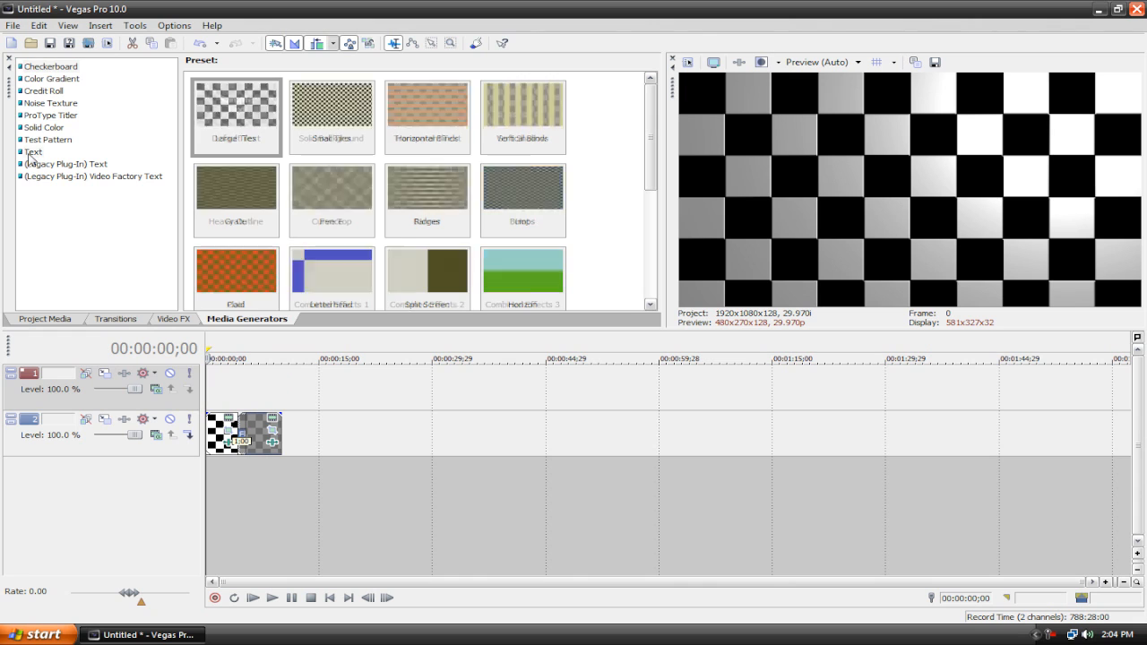
right_click(231, 390)
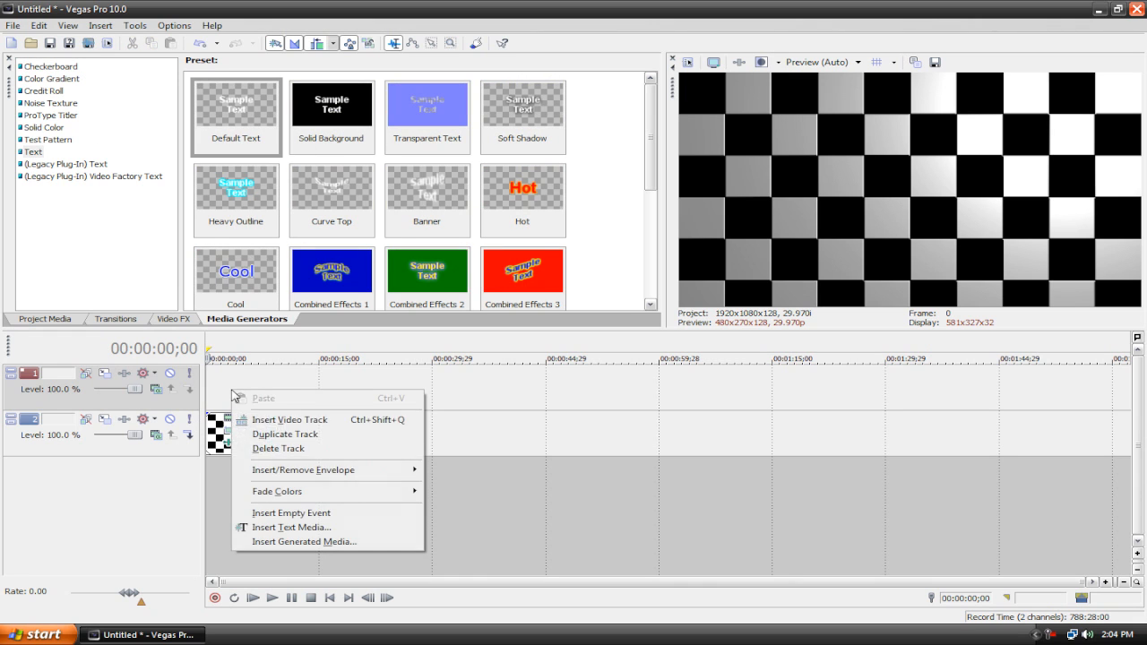
click(266, 525)
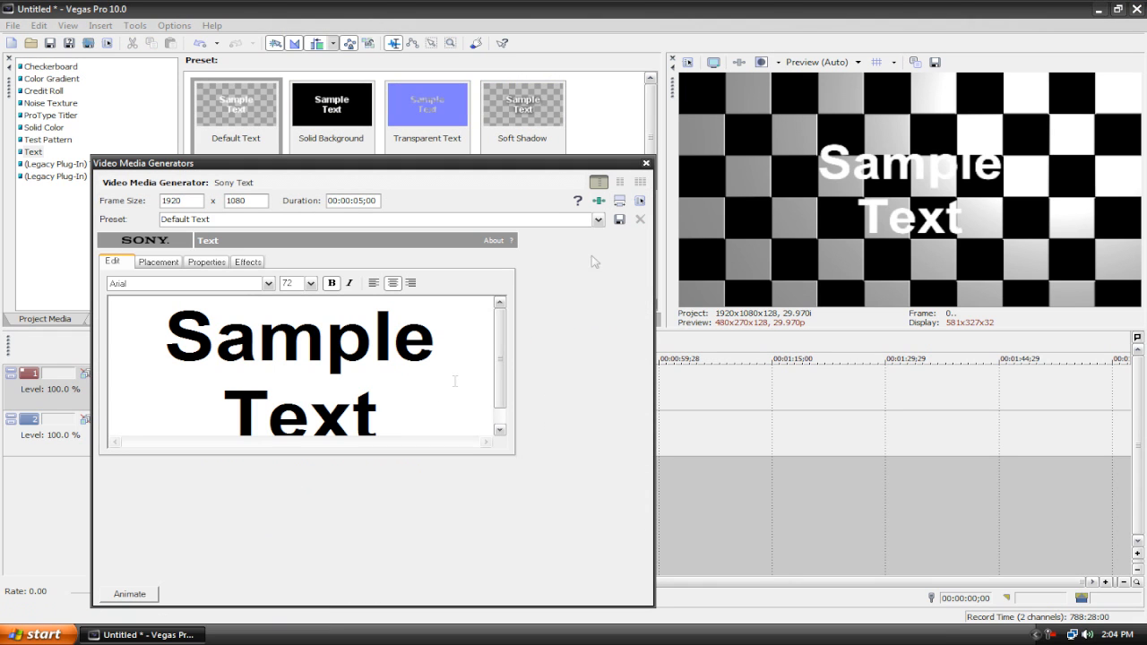
Step: Close the text generator and extend the text event to match the length of the checkerboard clips
click(646, 163)
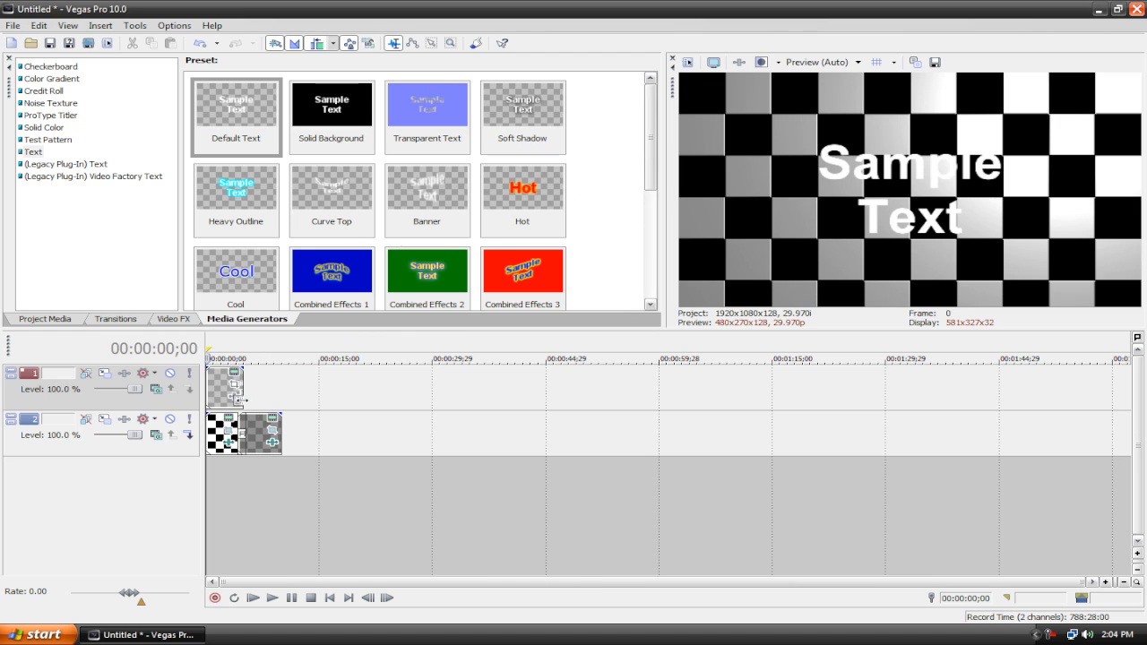
drag(242, 391, 281, 391)
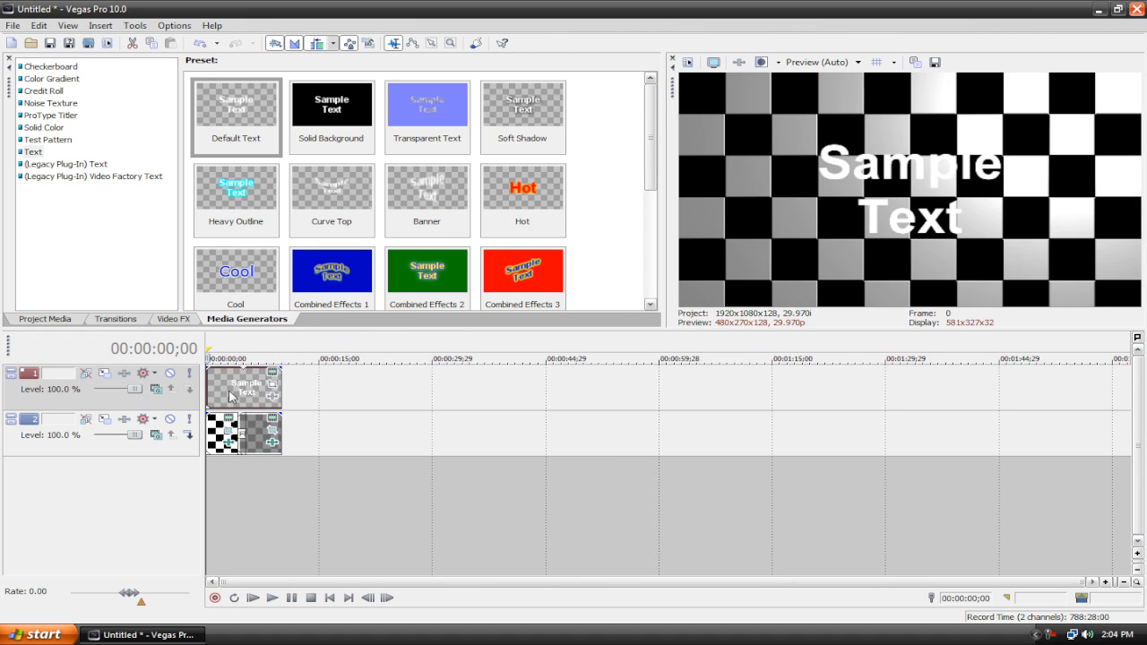
Step: Reopen the text event's generator settings and delete the Sample Text
click(232, 399)
click(271, 375)
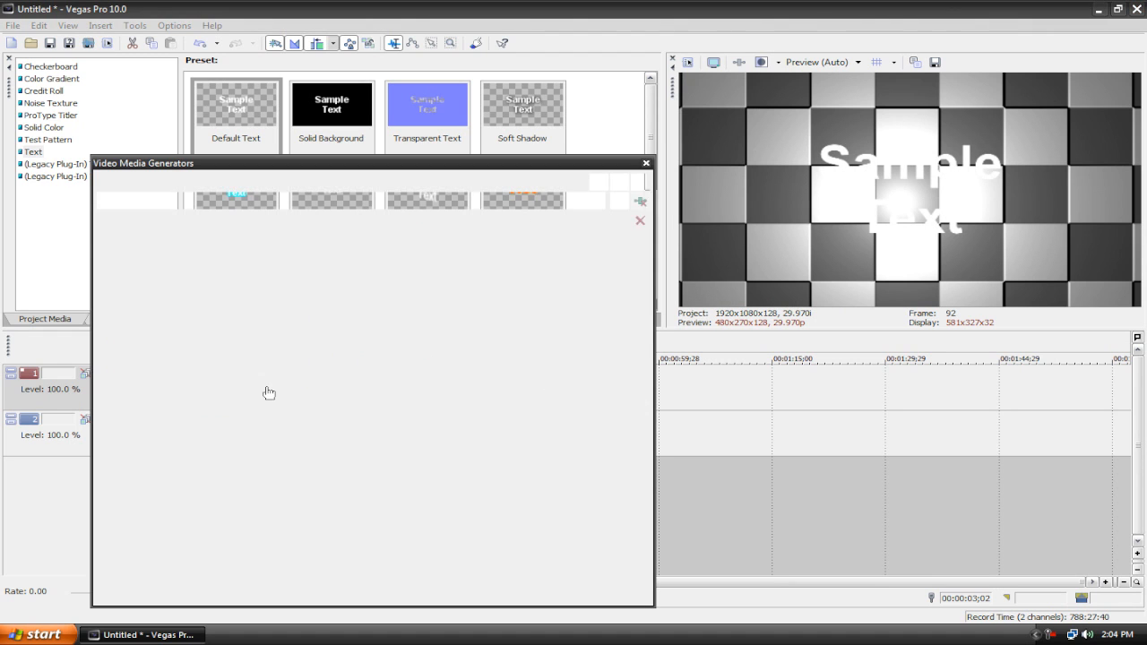
drag(387, 411, 19, 321)
key(BackSpace)
key(BackSpace)
key(BackSpace)
key(BackSpace)
key(BackSpace)
key(BackSpace)
key(BackSpace)
key(BackSpace)
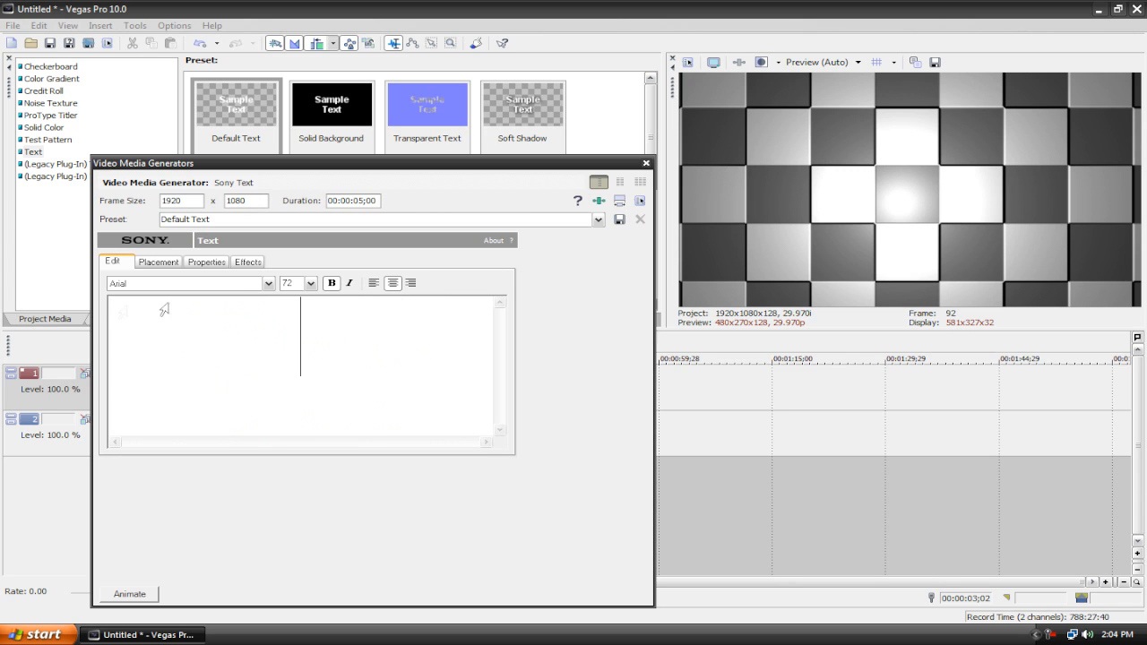
Step: Set the font to Resident Evil and enter the text Techtopia Tutorials
click(267, 284)
drag(267, 376, 267, 538)
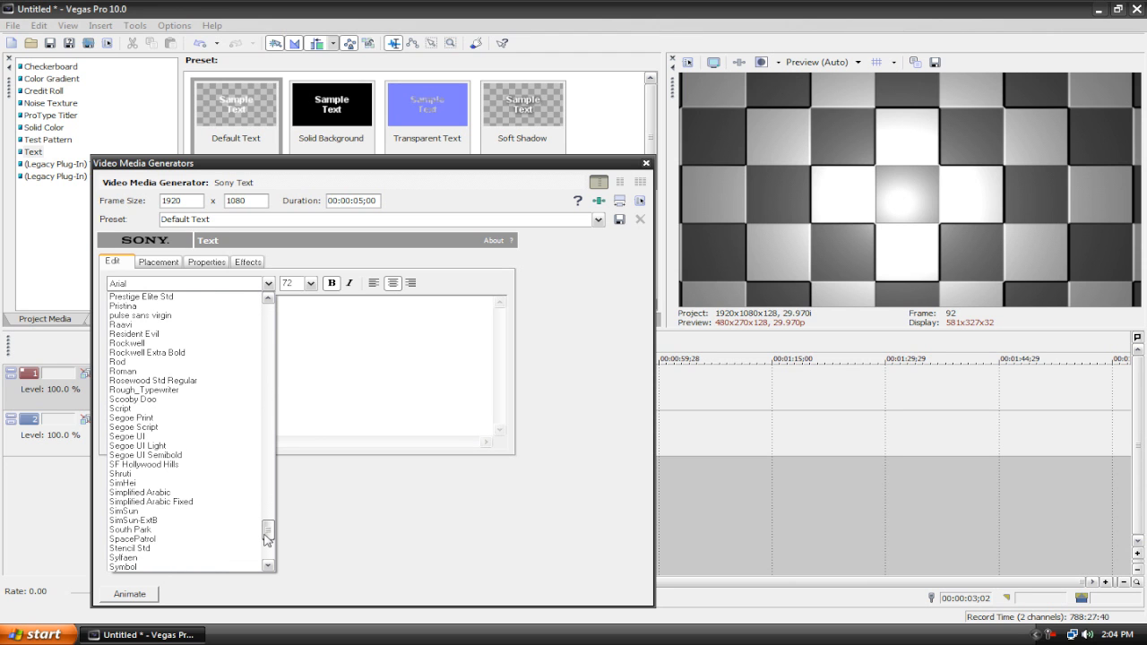
scroll(192, 542, down, 5)
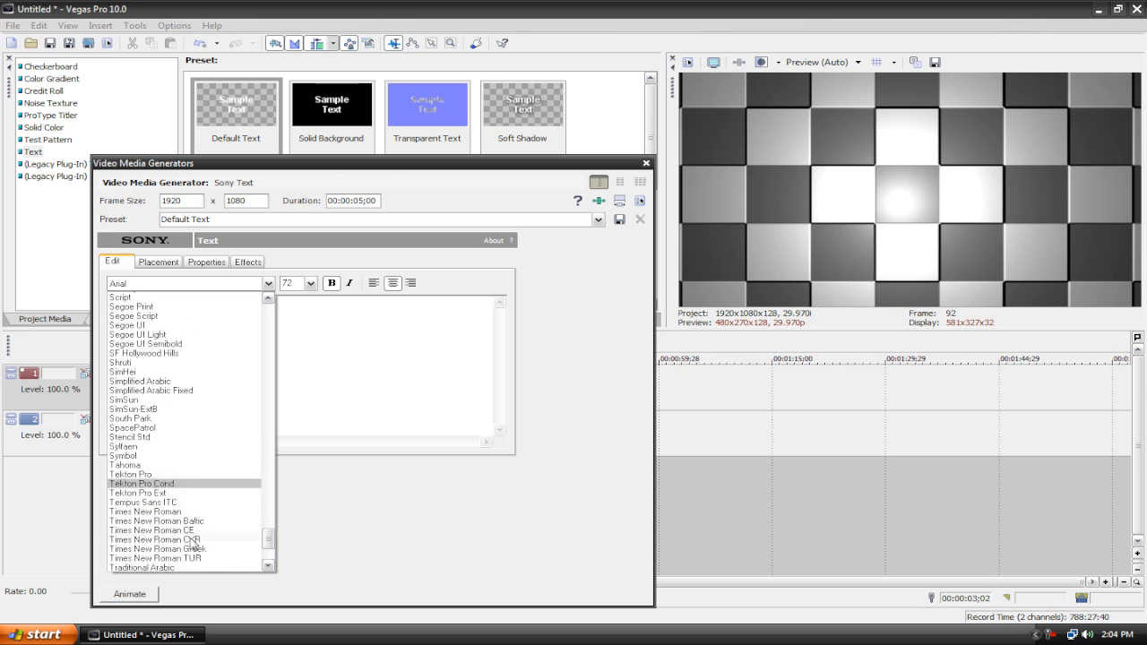
scroll(193, 542, down, 2)
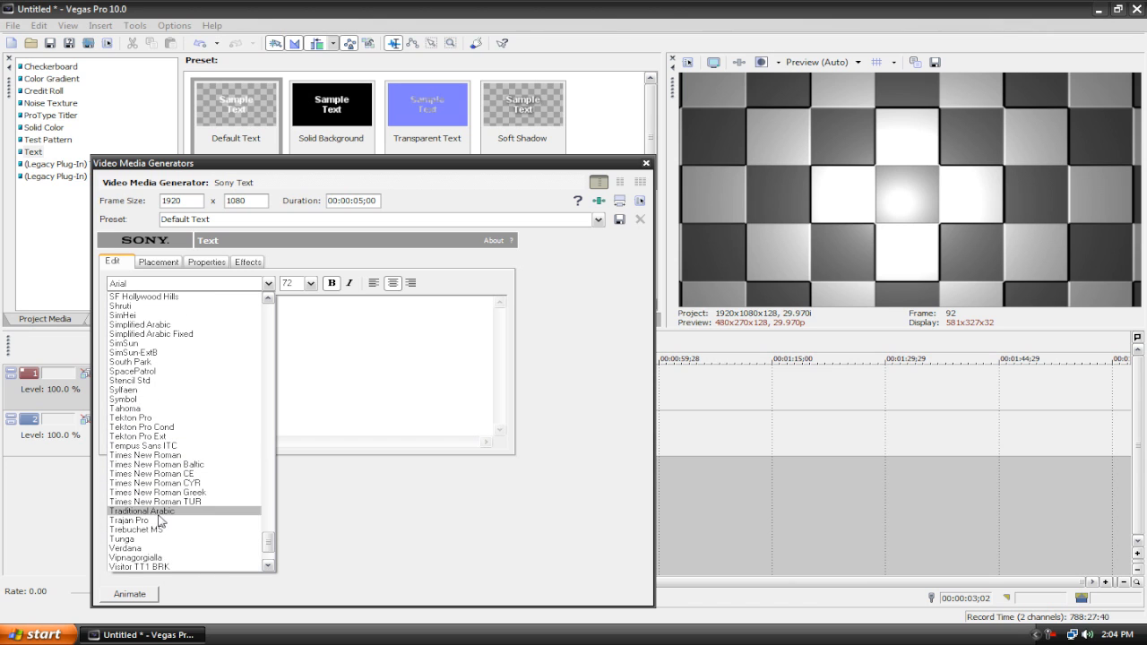
scroll(160, 521, up, 2)
scroll(126, 389, up, 6)
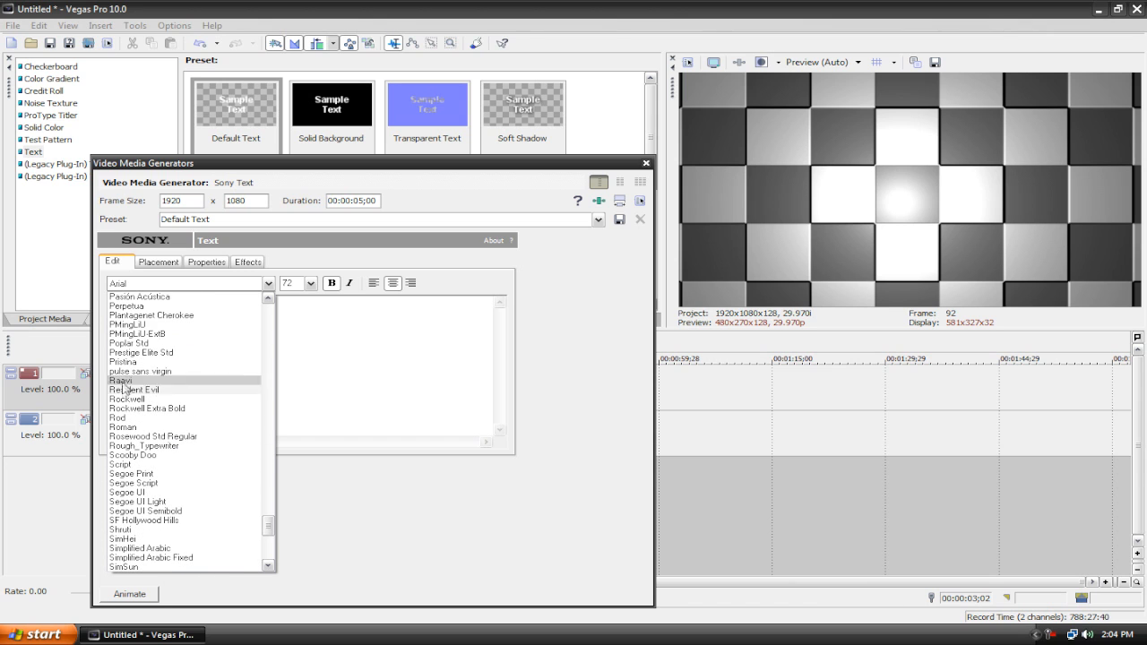
click(126, 390)
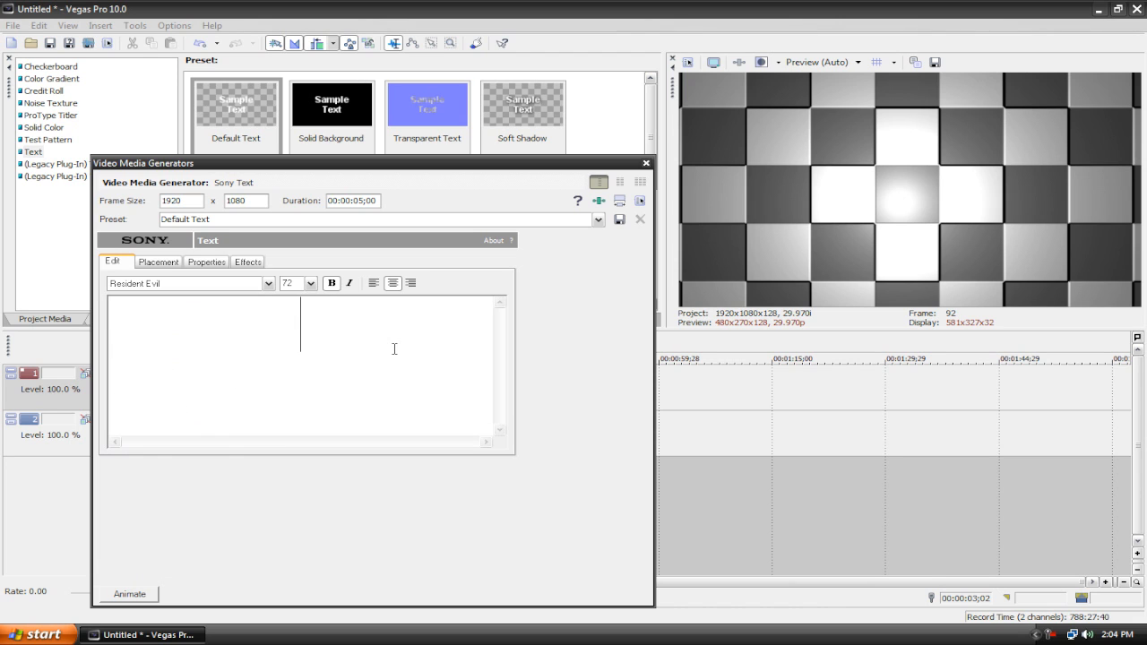
text(echtopia)
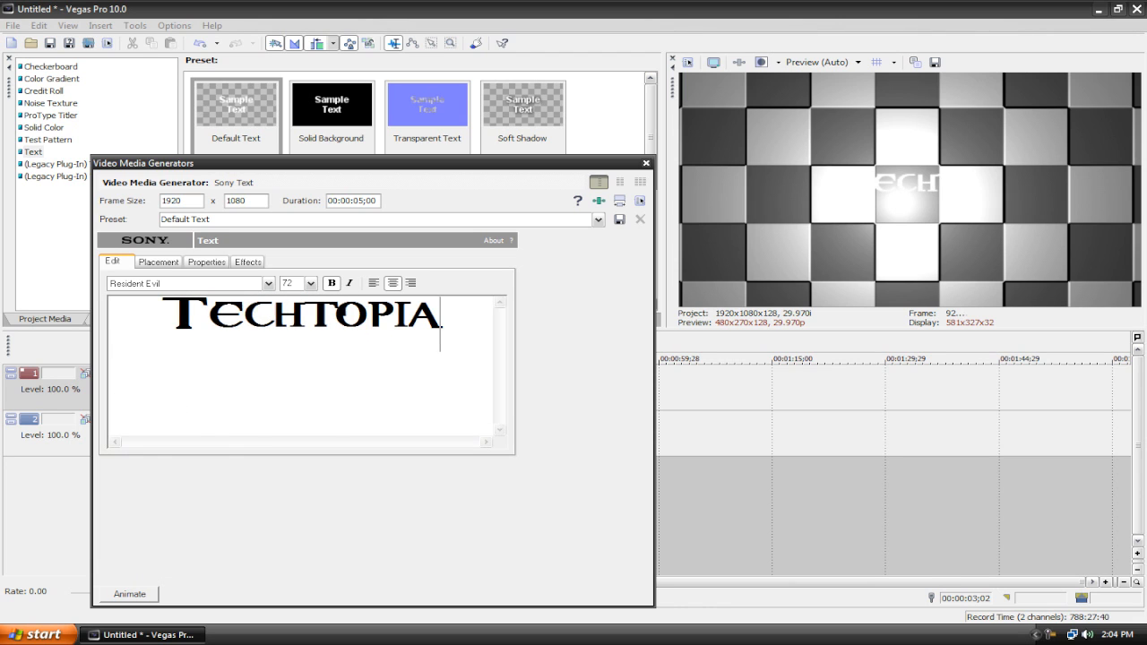
text( Tutorials)
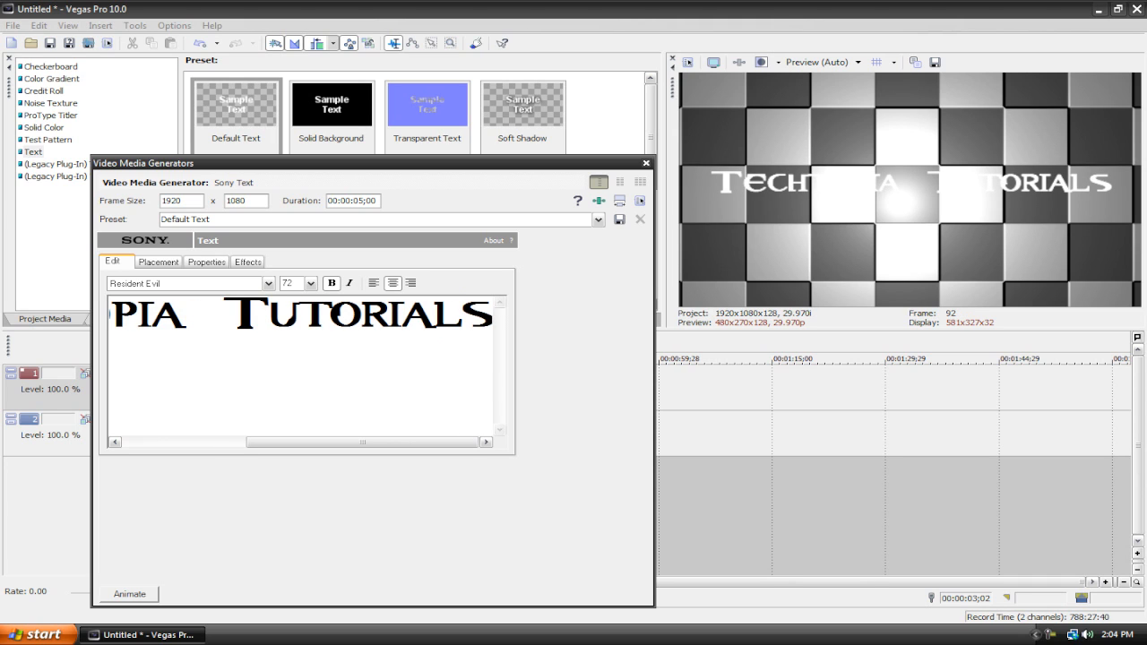
Step: Examine the typed text and the Placement, Properties and Effects settings of the text generator
key(ctrl+a)
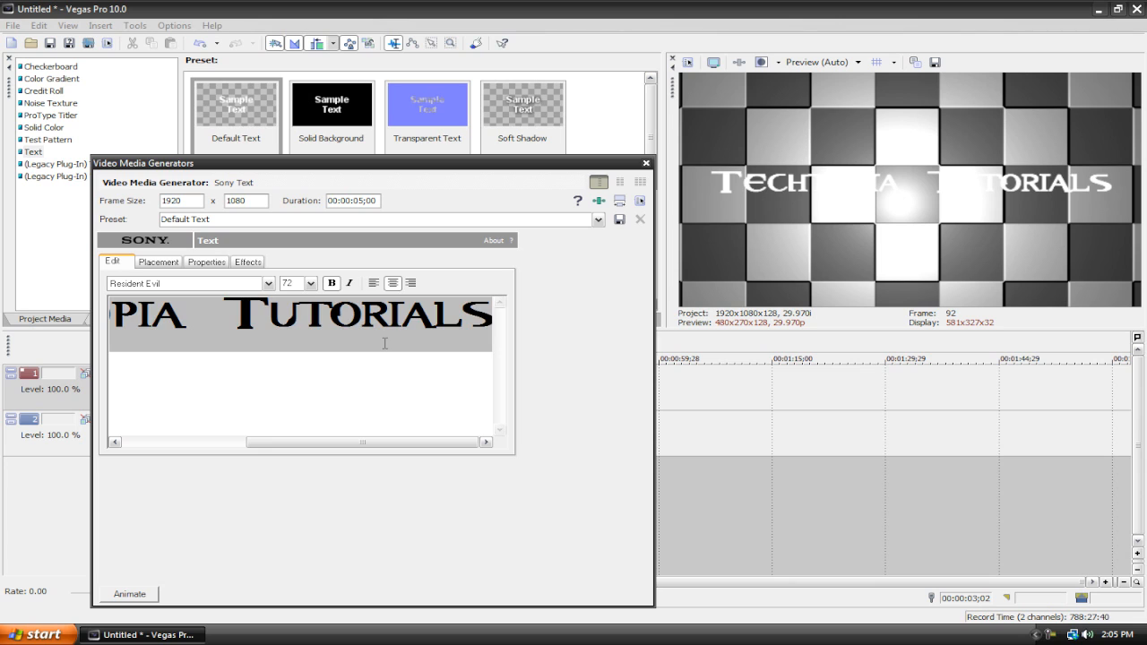
click(390, 362)
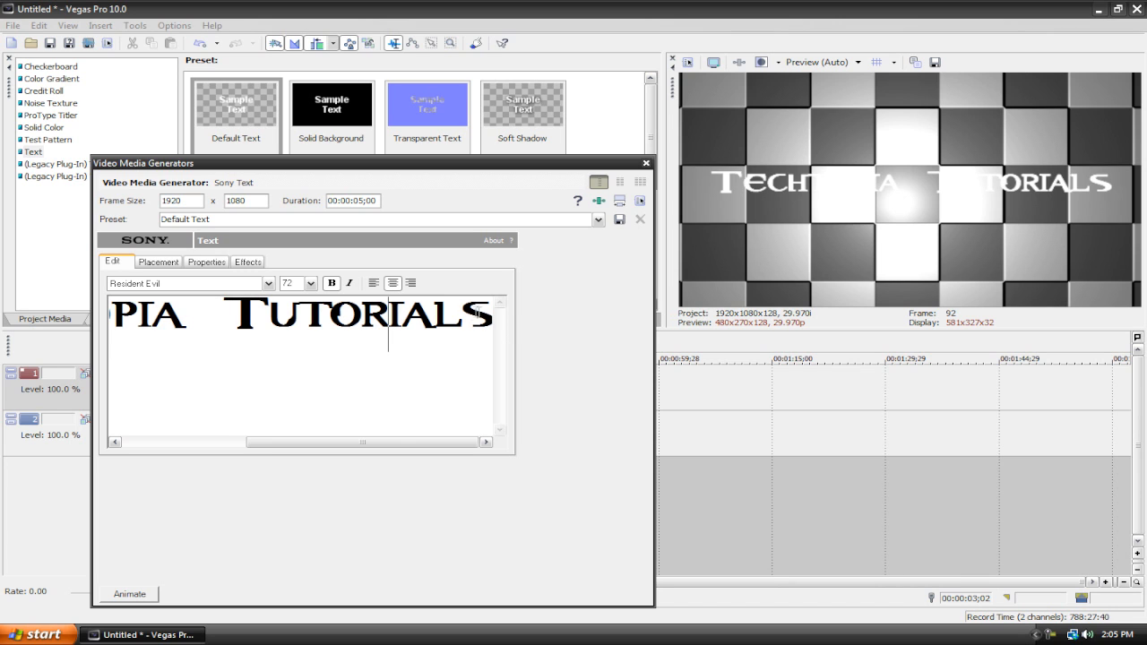
drag(485, 315, 2, 293)
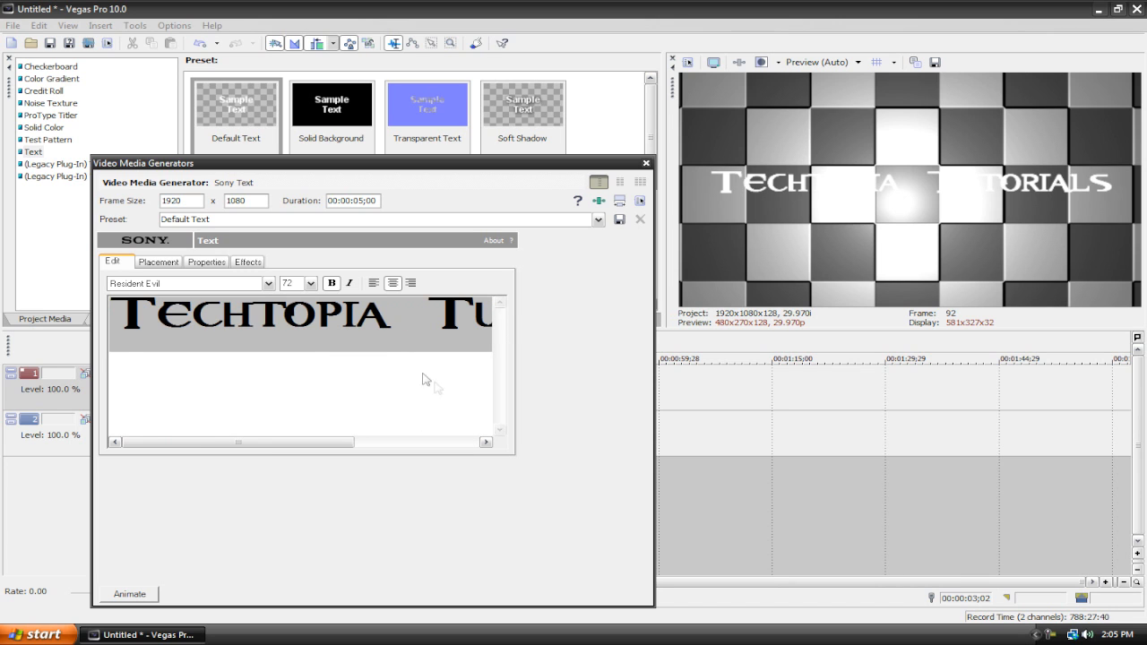
click(394, 366)
triple_click(371, 343)
click(197, 264)
click(159, 262)
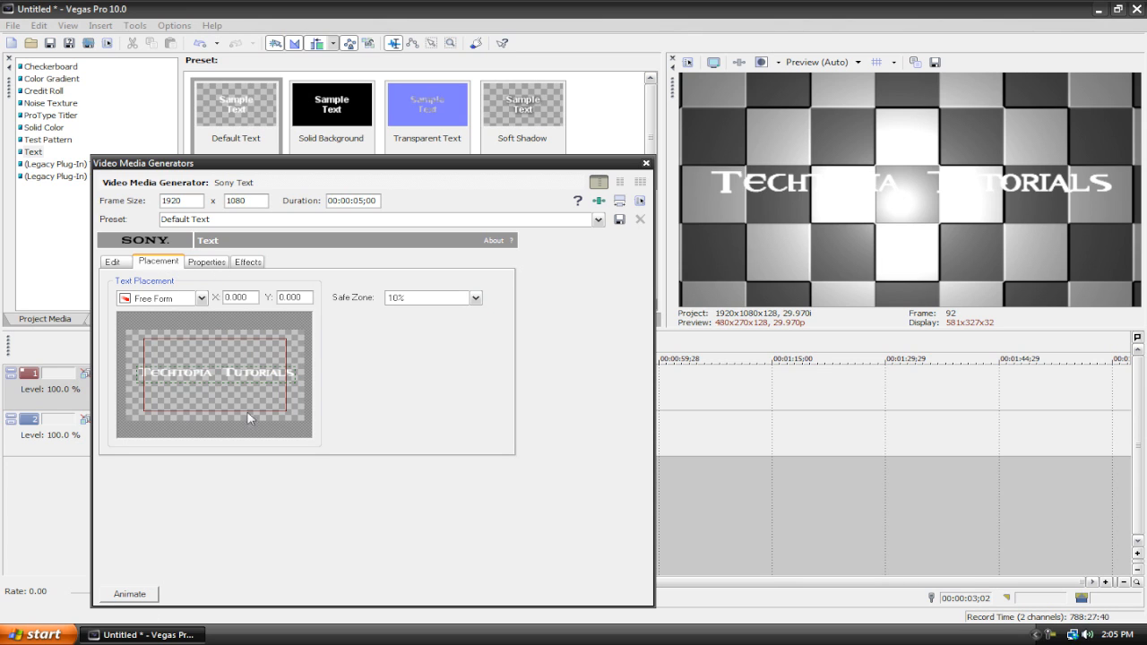
click(206, 263)
click(251, 262)
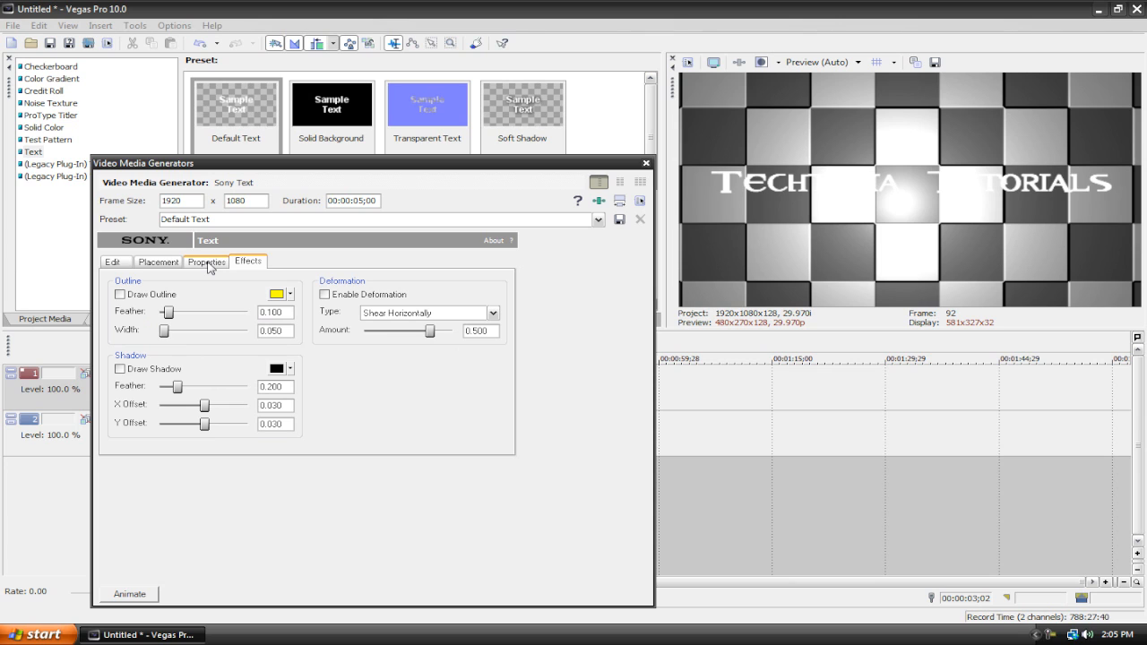
click(207, 263)
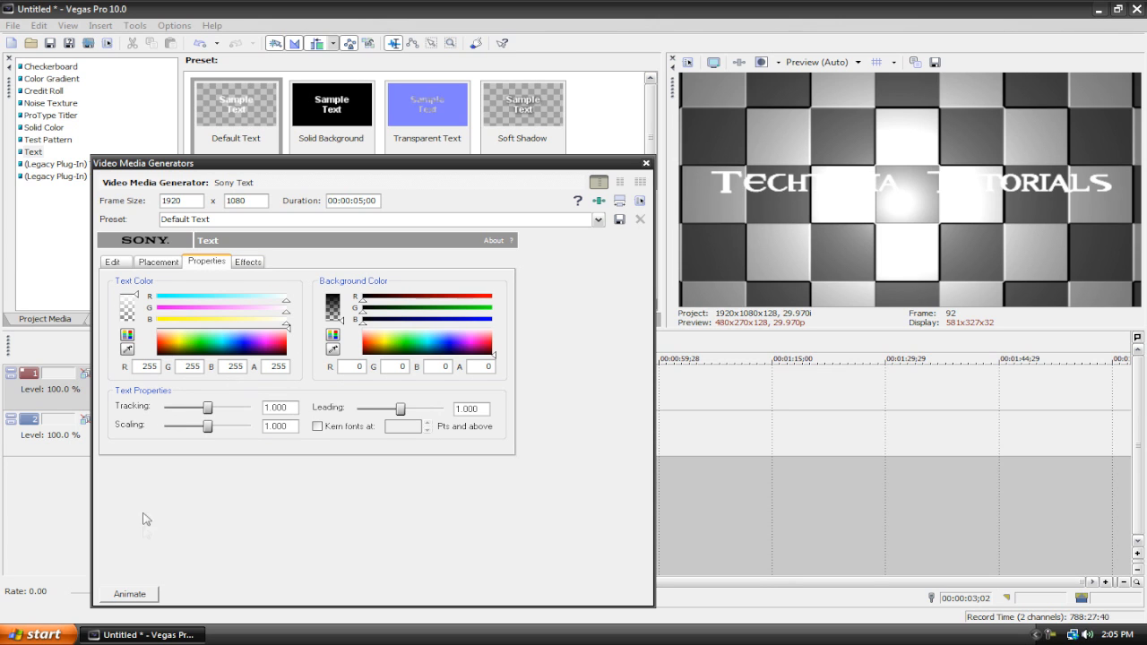
Step: Set the text colour to black, review the other tabs, and close the generator
click(157, 352)
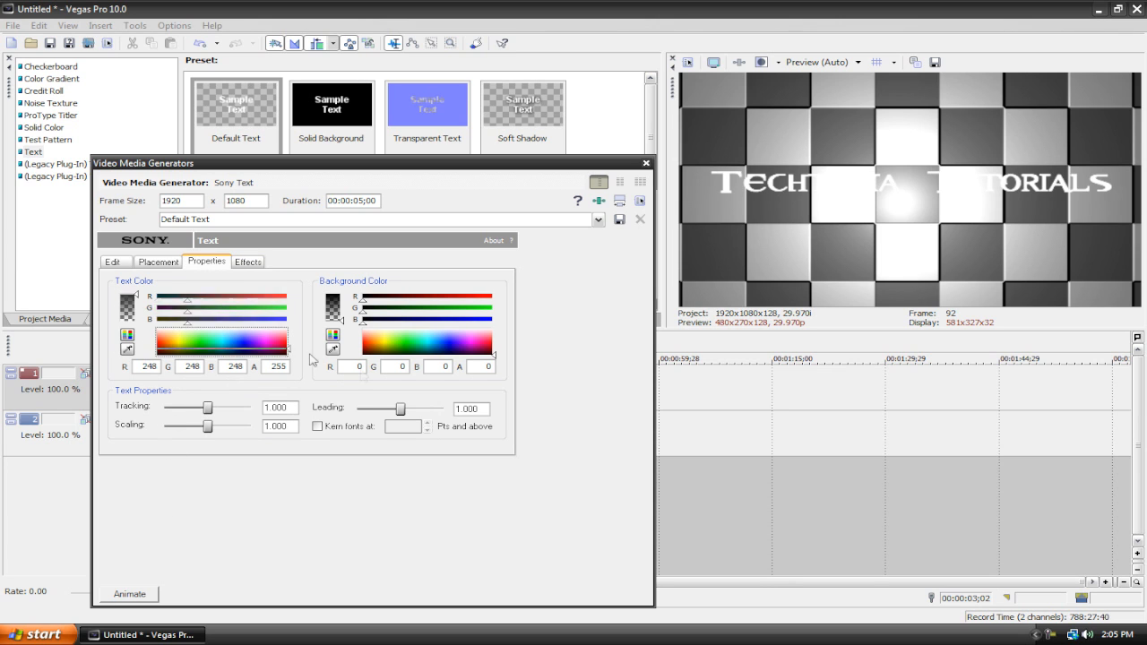
click(167, 263)
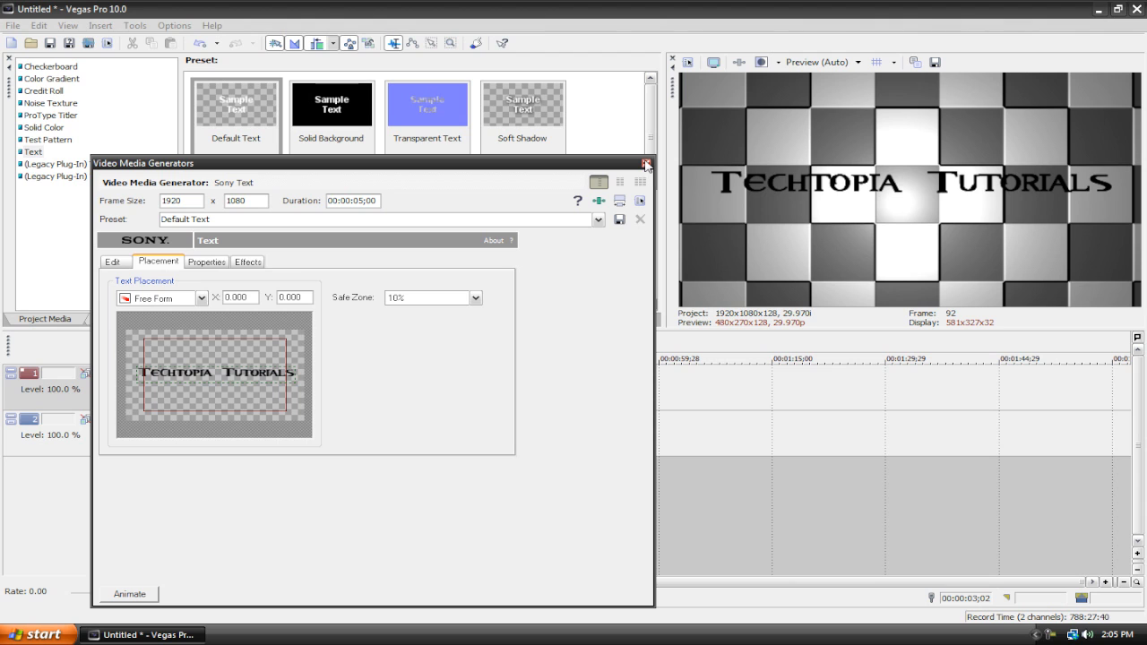
click(206, 263)
click(247, 261)
click(646, 164)
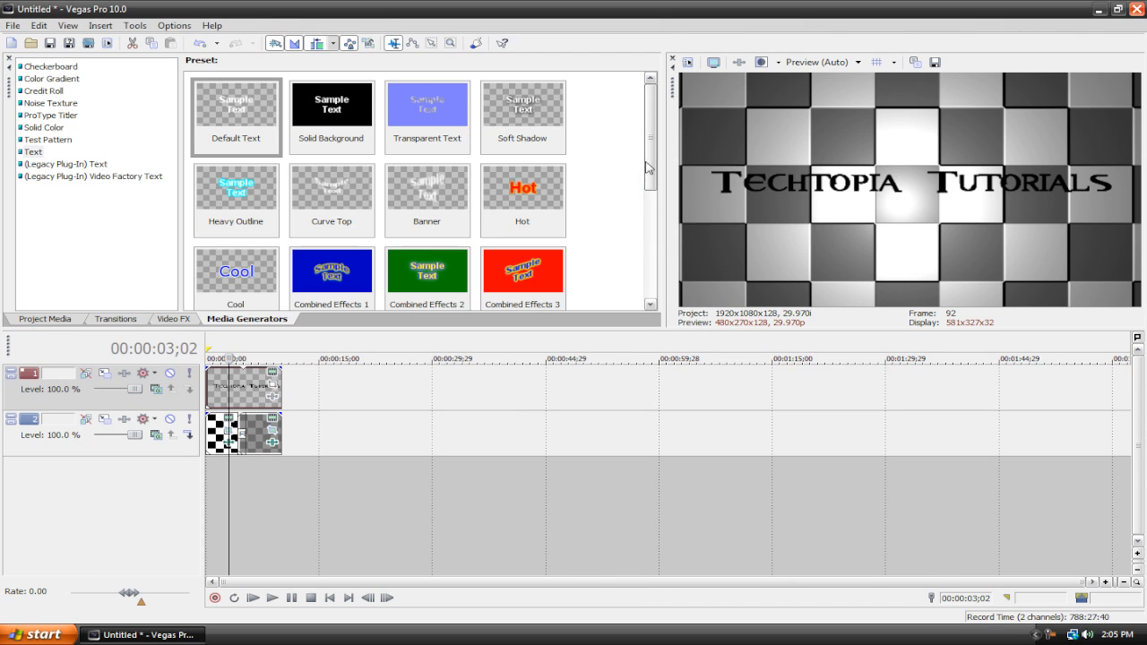
Step: Open Event Pan/Crop for the text event and shrink the frame to about 269 wide around the text's start
click(274, 387)
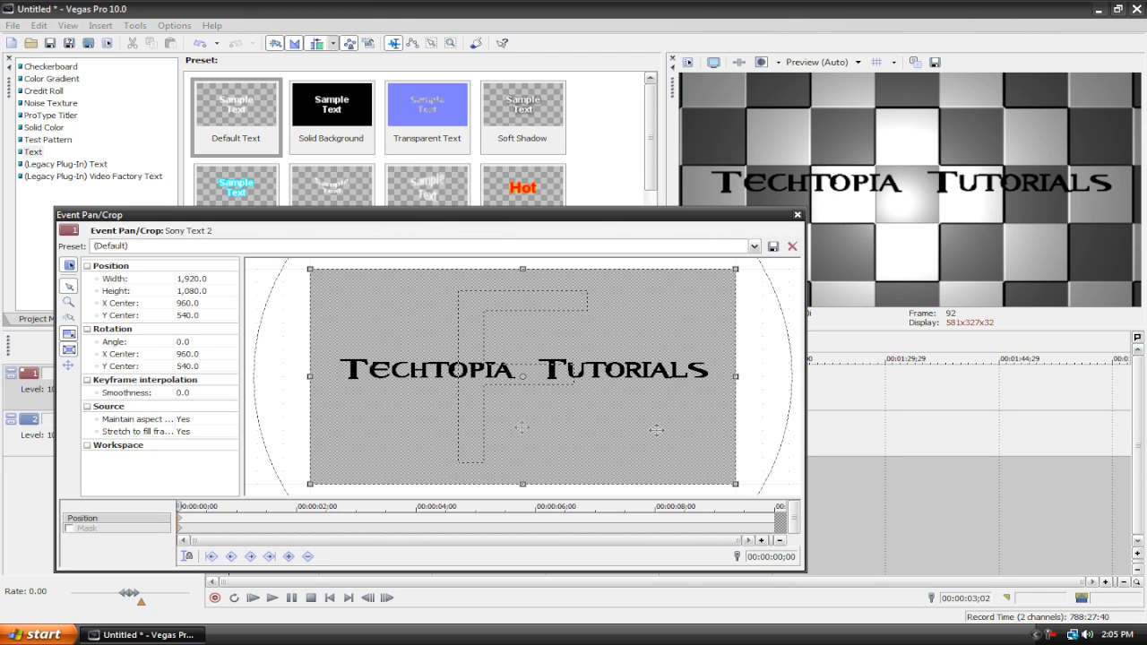
drag(735, 482, 354, 370)
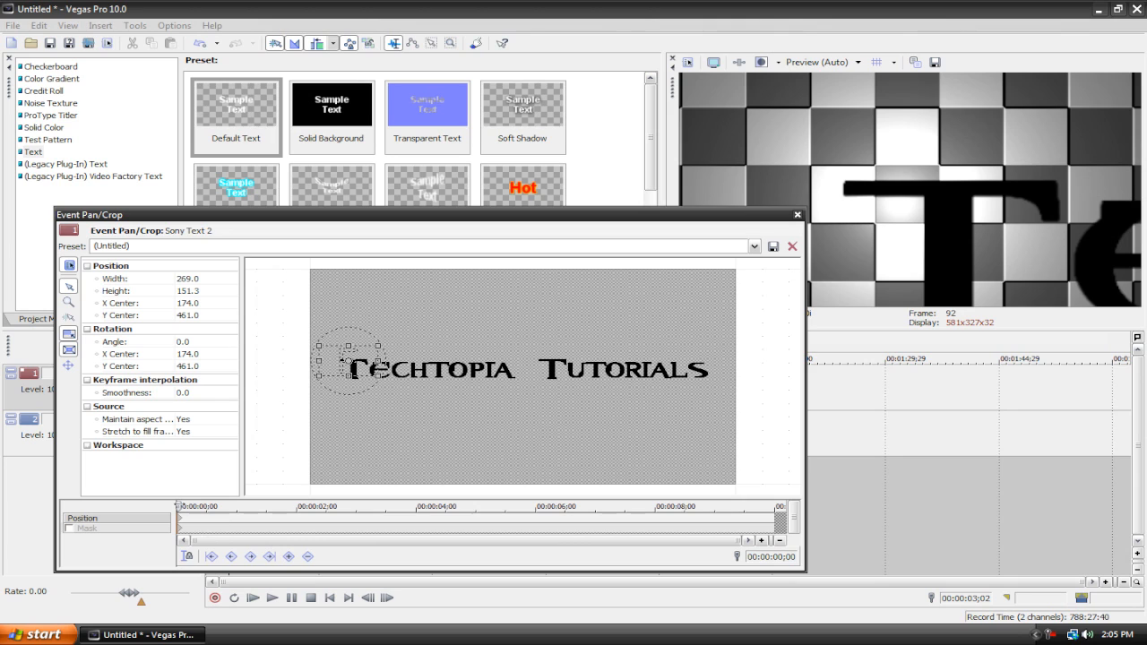
Step: At the end of the event, restore the pan/crop frame to full size and close Event Pan/Crop
drag(177, 506, 772, 509)
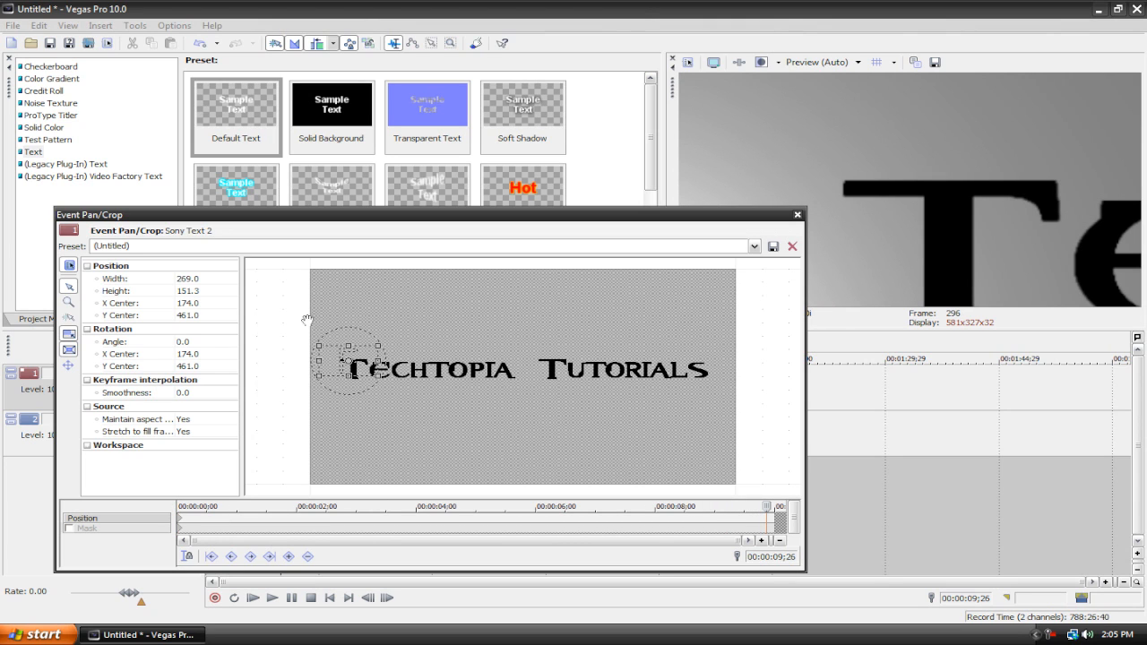
drag(380, 377, 529, 438)
drag(407, 392, 525, 377)
right_click(525, 378)
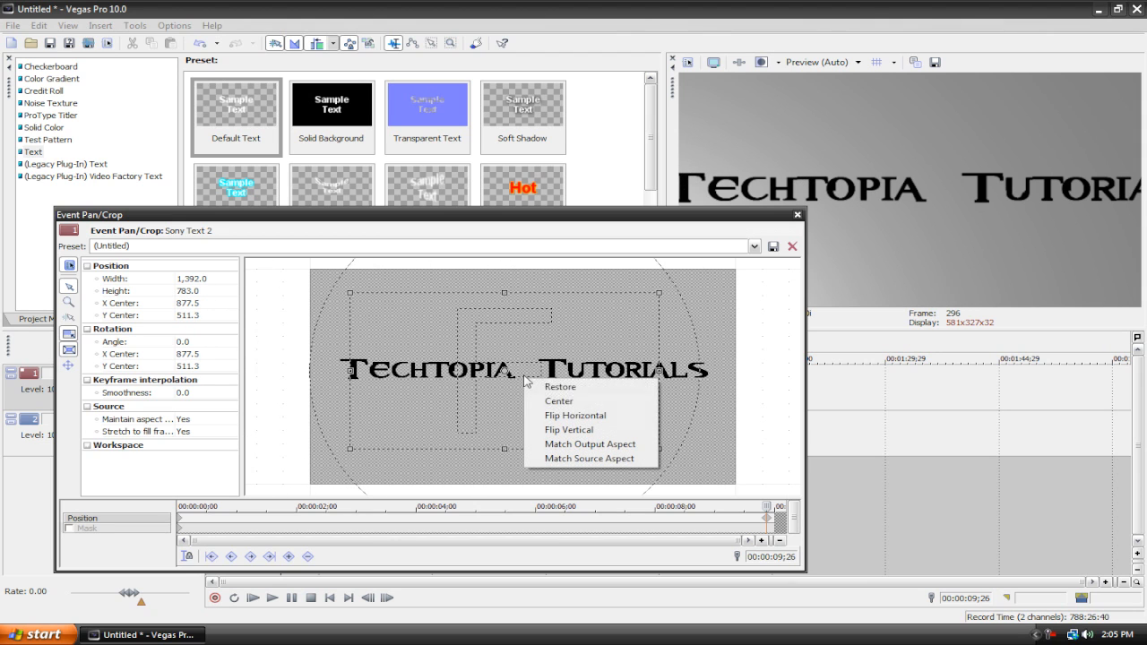
click(567, 386)
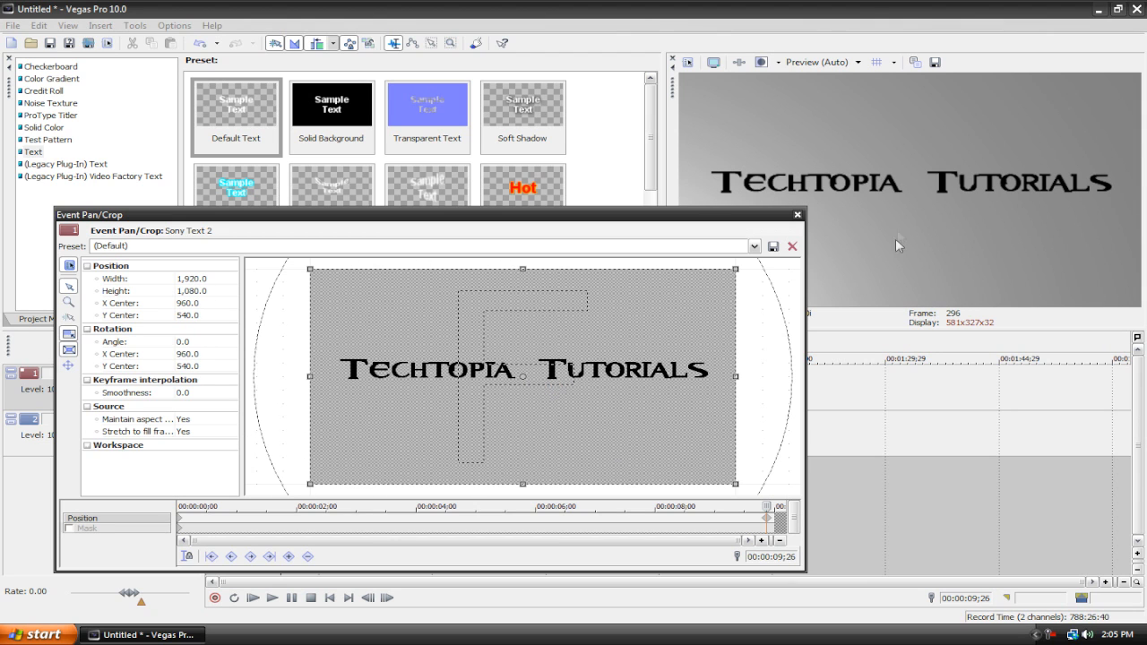
click(798, 214)
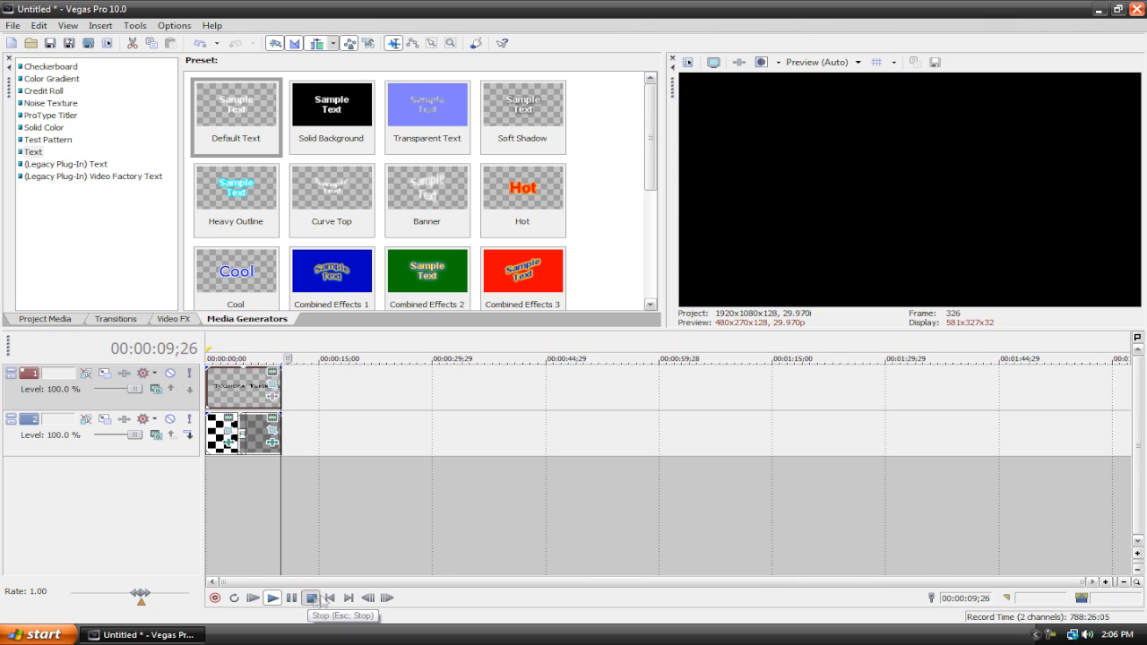
Step: Play and step frame by frame through the end of the text event to check the zoom animation
click(311, 597)
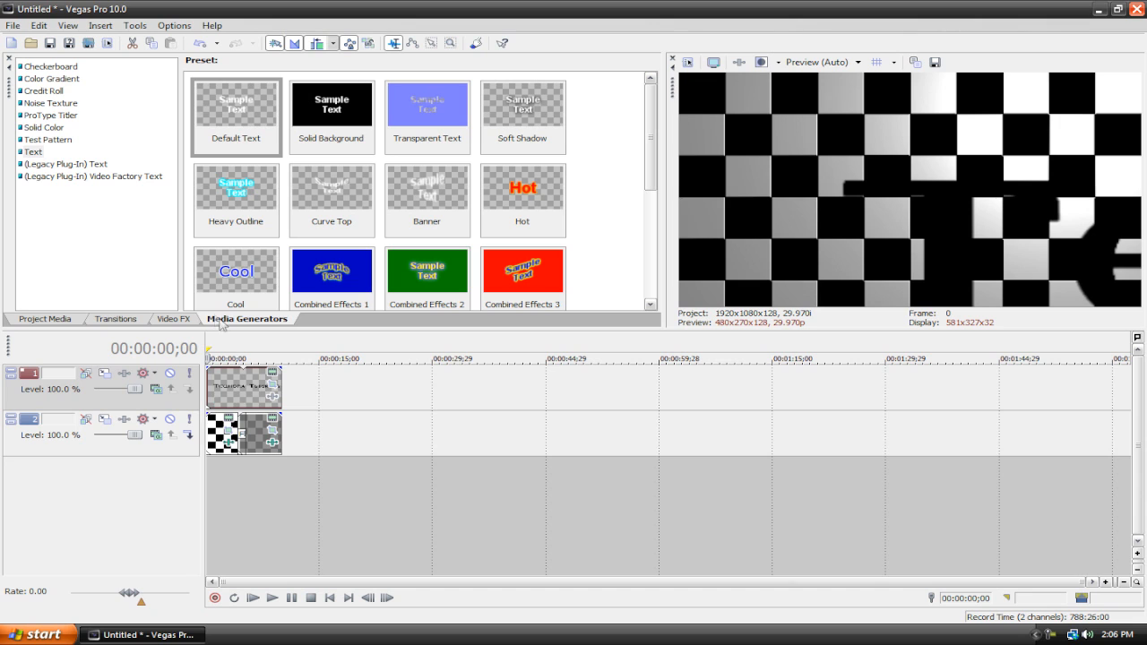
click(275, 349)
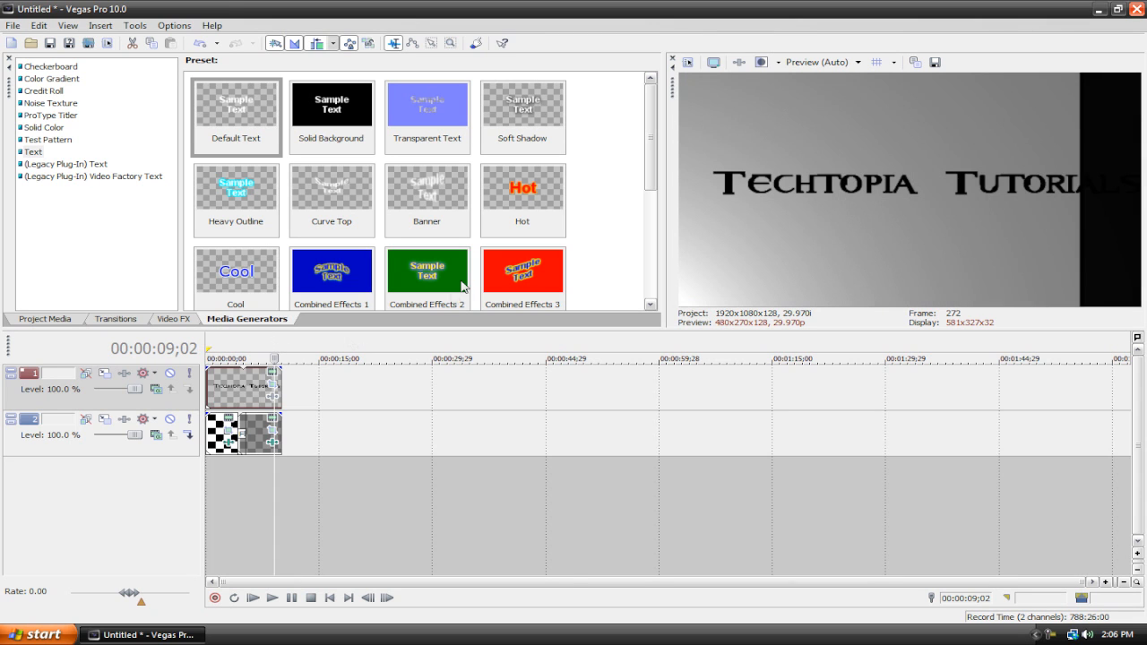
key(space)
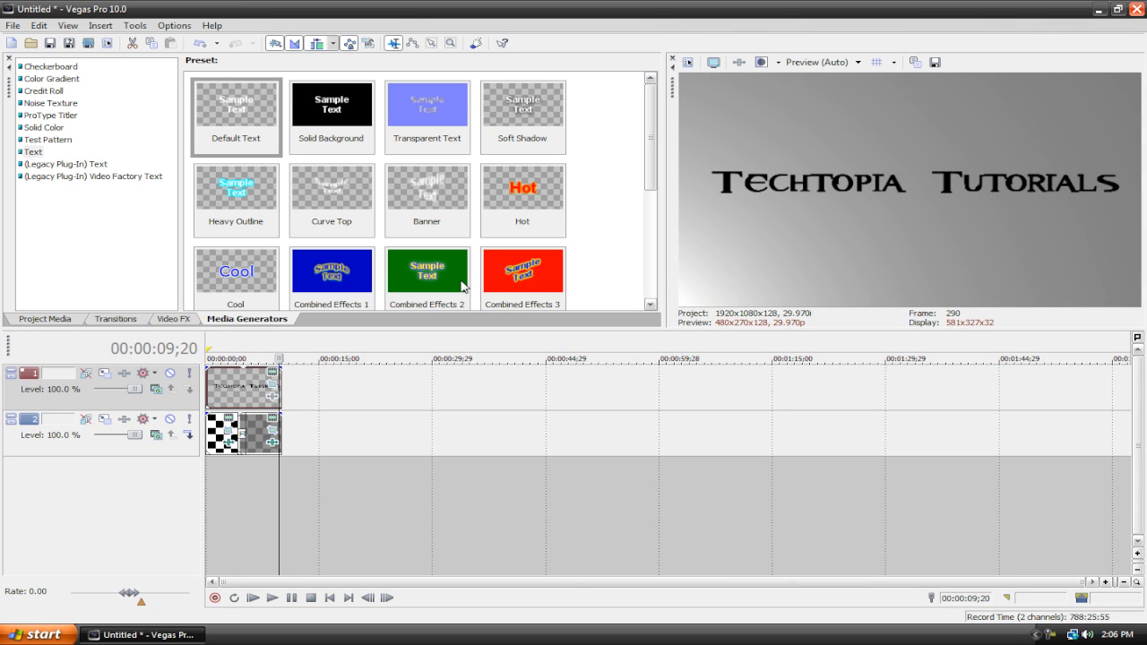
key(Left)
key(Left)
key(Left)
key(Left)
key(Left)
key(Left)
key(Left)
key(Left)
key(Left)
key(Left)
key(Left)
key(Left)
key(Left)
key(Left)
key(Left)
key(Left)
key(Left)
key(Left)
key(Left)
key(Left)
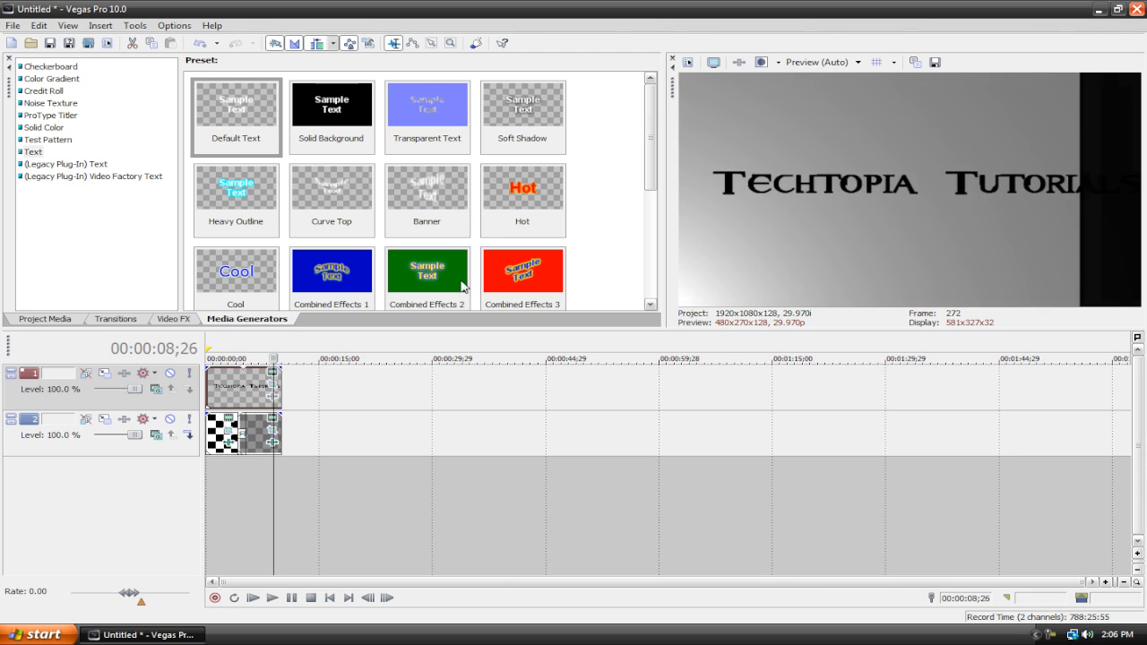
key(Right)
key(Right)
key(Right)
key(Right)
key(Right)
key(Right)
key(Right)
key(Right)
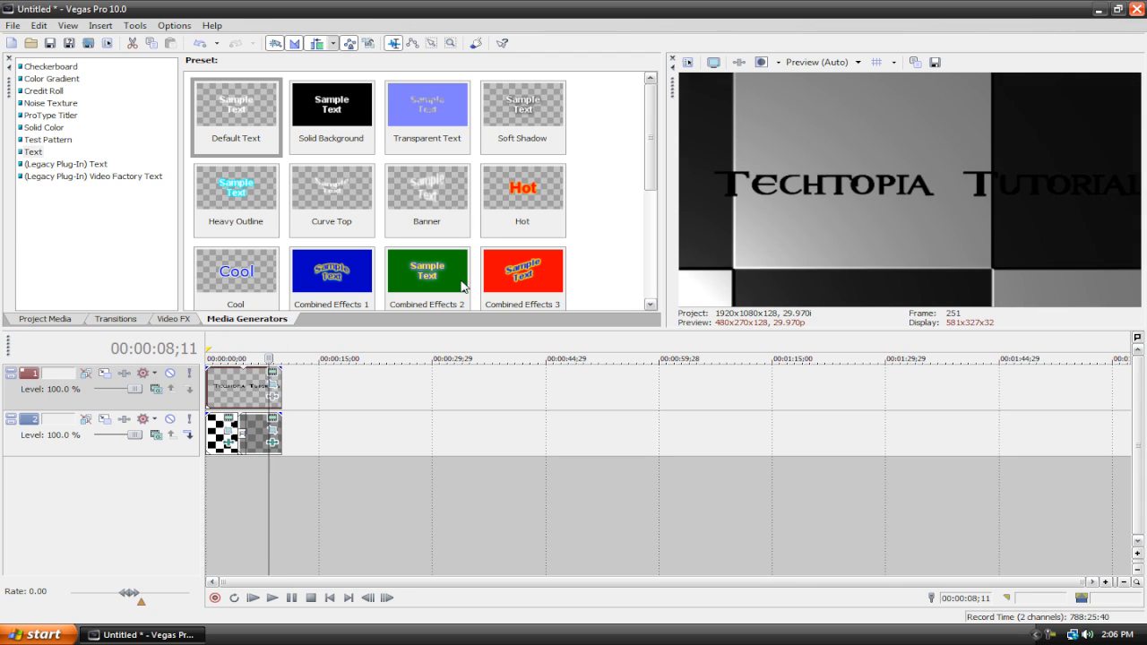
key(Right)
key(Right)
key(Right)
key(Right)
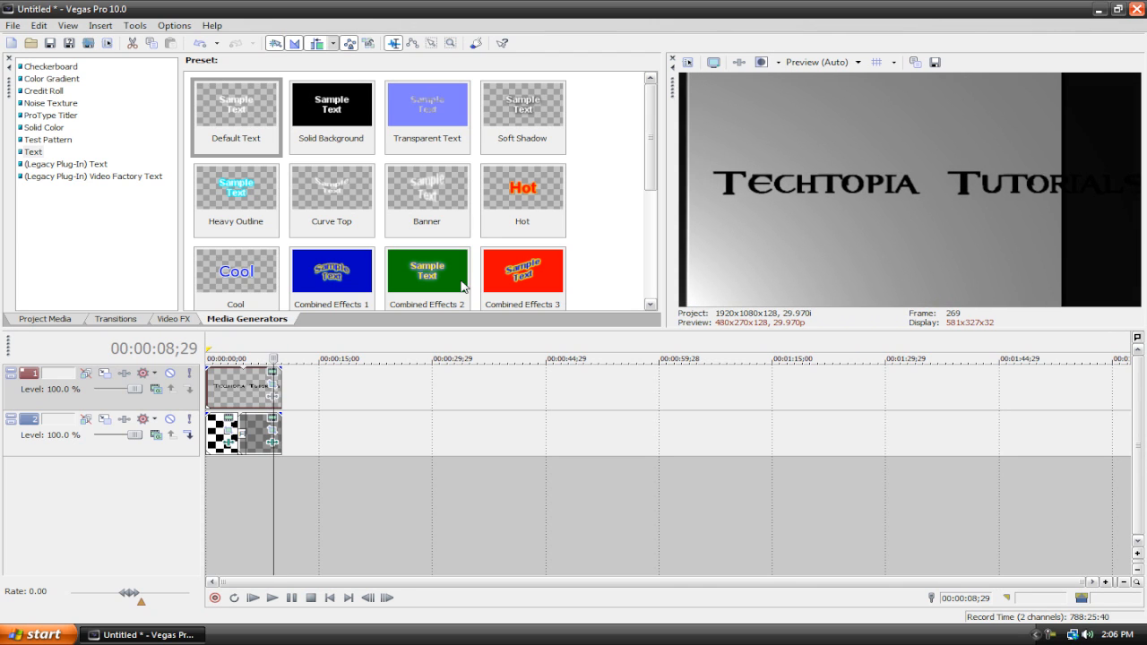
key(Left)
key(Left)
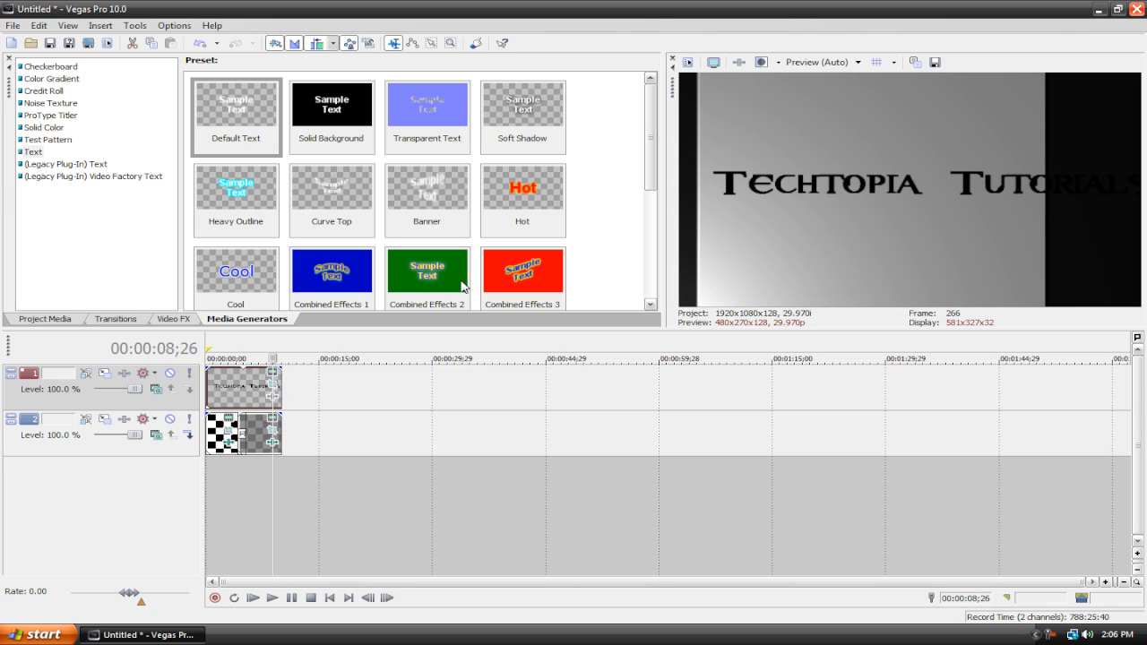
key(Left)
key(Right)
key(Right)
key(Right)
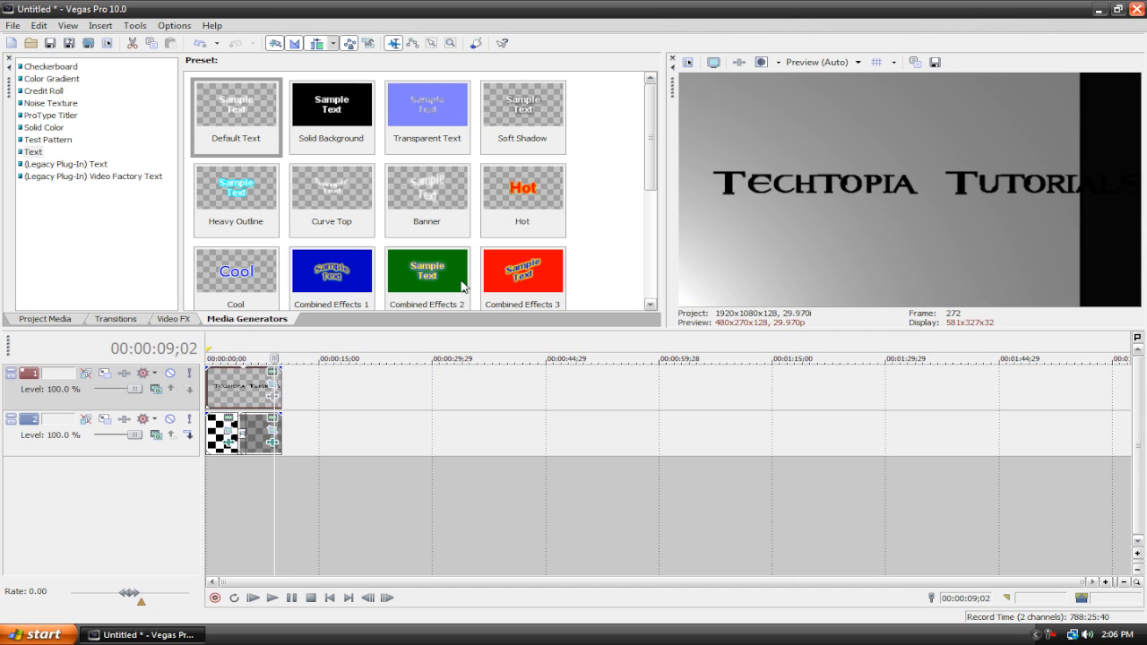
key(Left)
key(Left)
key(Left)
key(Left)
key(Right)
Step: Step frame by frame past the end of the text event and back to its final frame
key(Right)
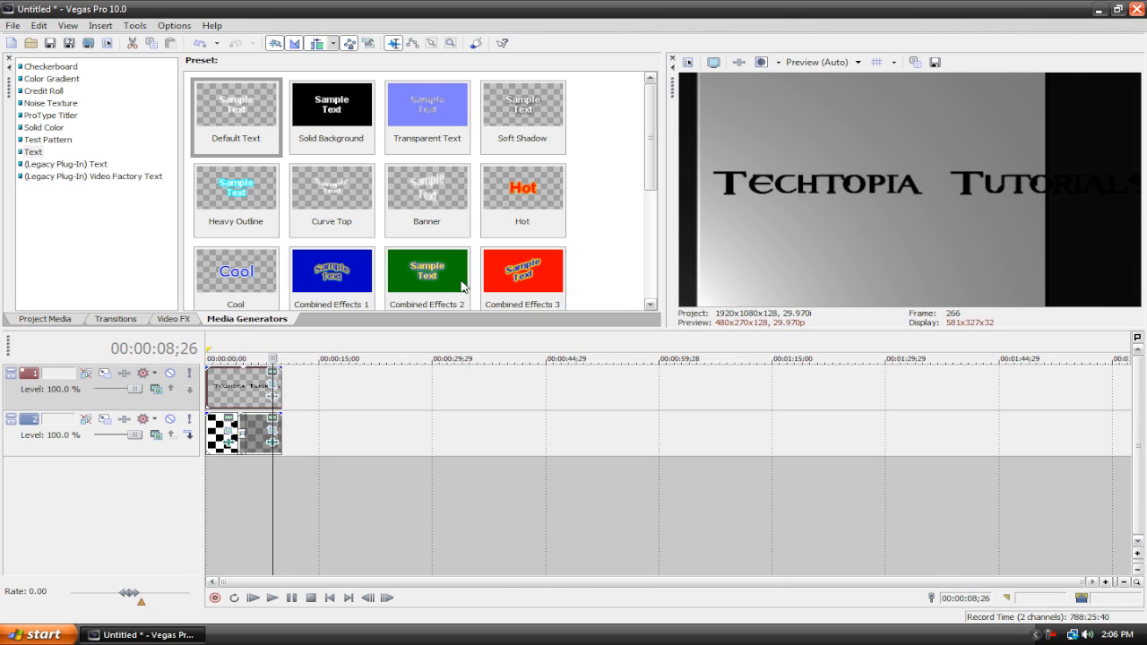
scroll(344, 422, up, 10)
scroll(339, 422, up, 5)
key(Right)
key(Right)
key(Right)
key(Right)
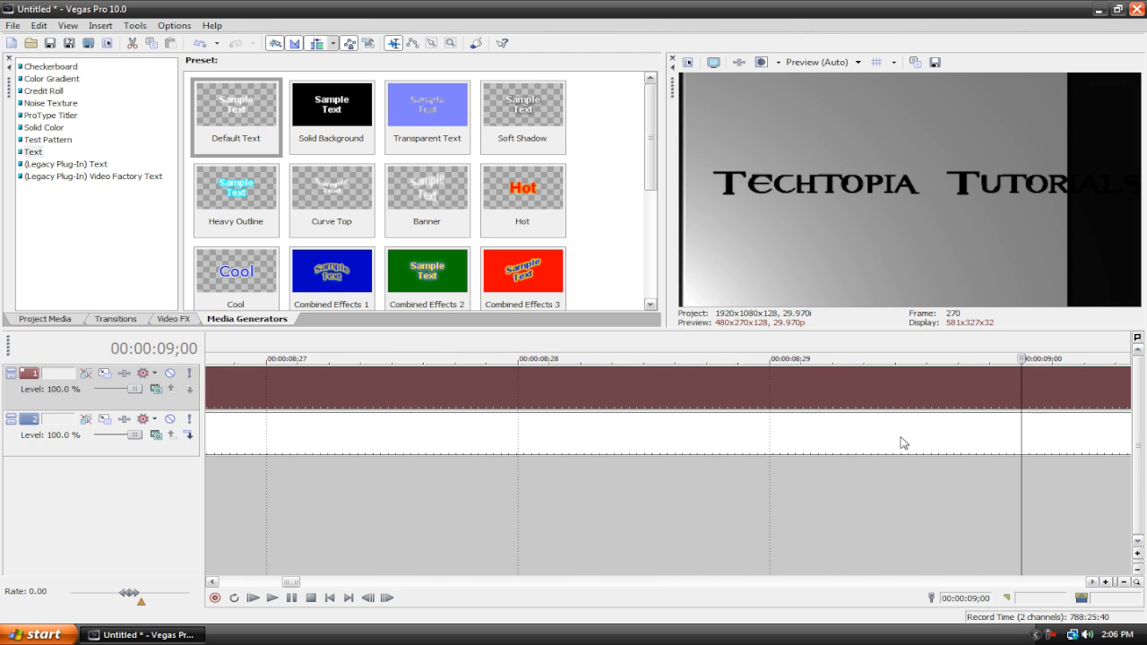
key(Right)
key(Right)
key(Right)
key(Right)
key(Right)
key(Right)
key(Right)
key(Right)
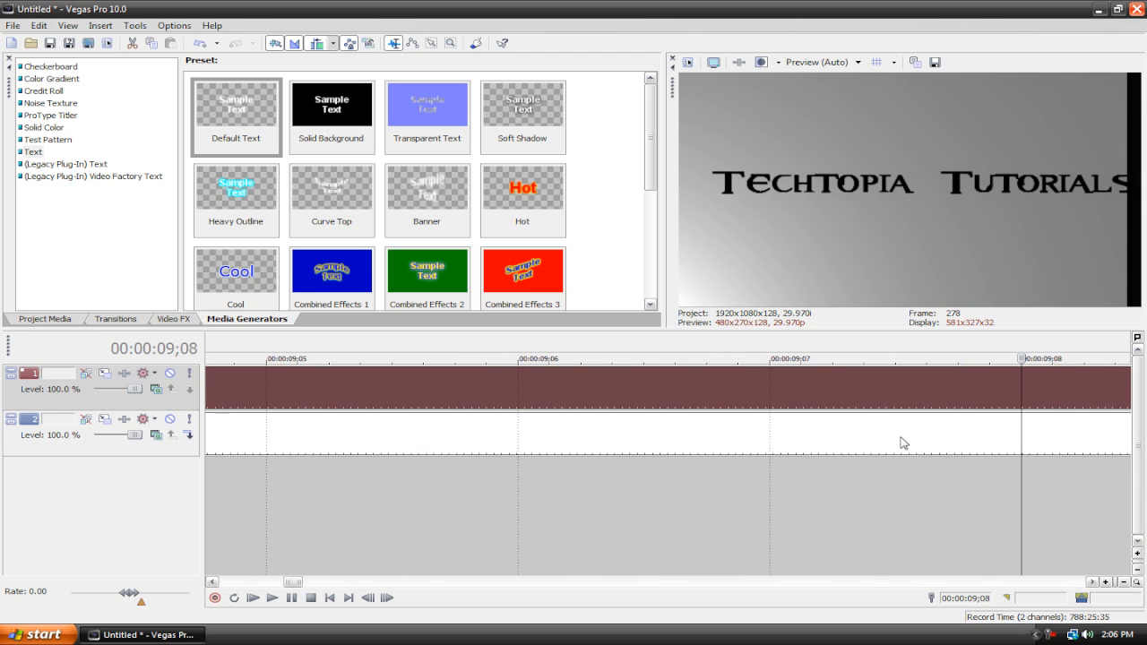
key(Right)
key(Right)
key(Right)
key(Right)
key(Right)
key(Right)
key(Right)
key(Right)
key(Right)
key(Right)
key(Right)
key(Right)
key(Right)
key(Right)
key(Right)
key(Right)
key(Right)
key(Right)
key(Right)
key(Right)
key(Right)
key(Right)
key(Right)
key(Right)
key(Right)
key(Right)
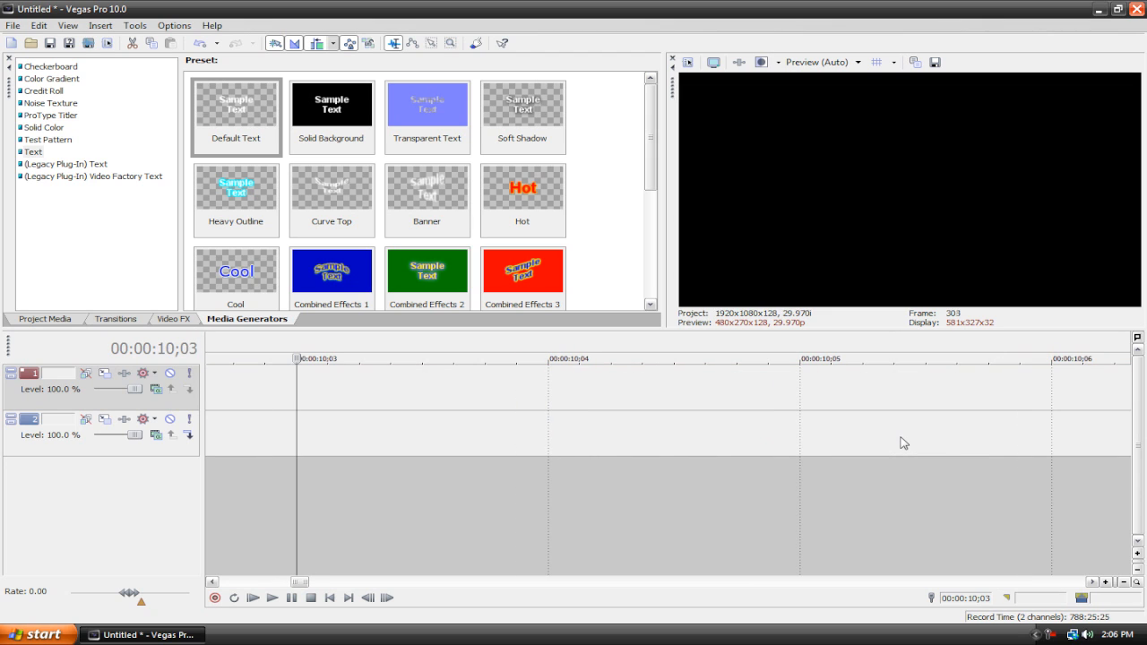
key(Left)
key(Left)
key(Left)
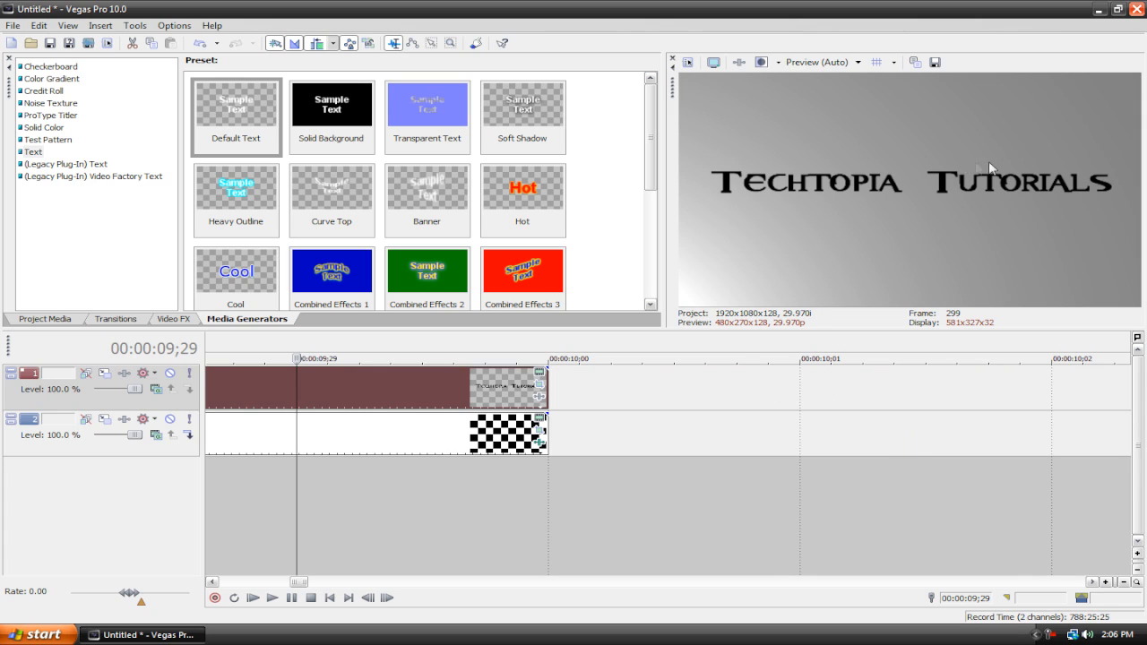
Step: Save a snapshot of the current preview frame to the desktop as Image1.jpg
click(935, 63)
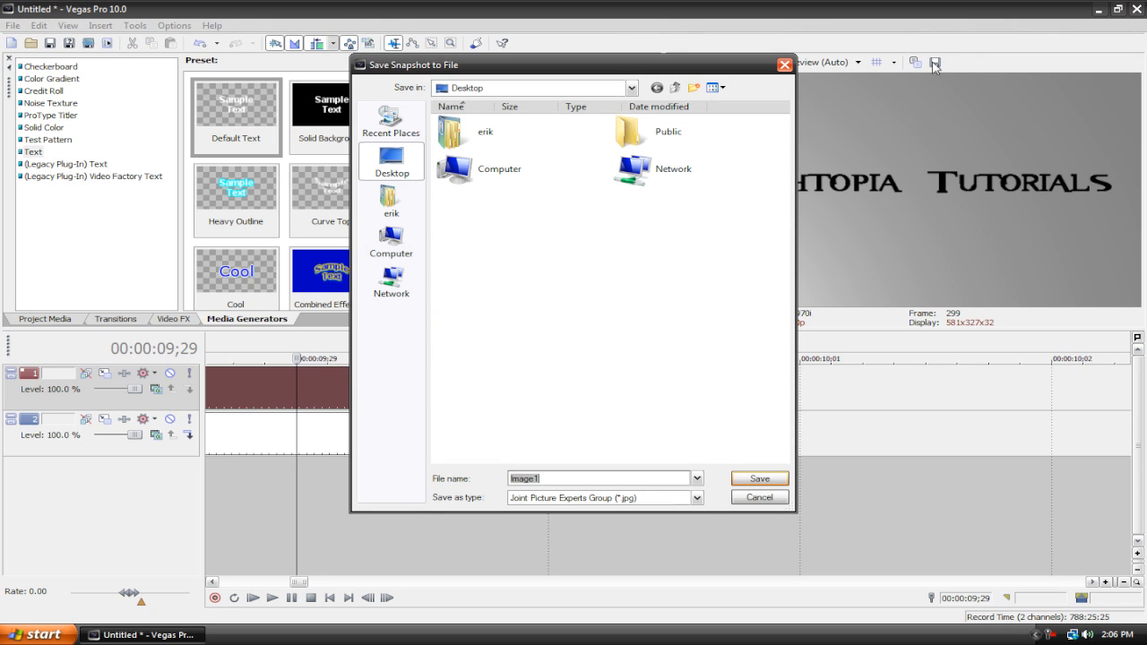
click(753, 481)
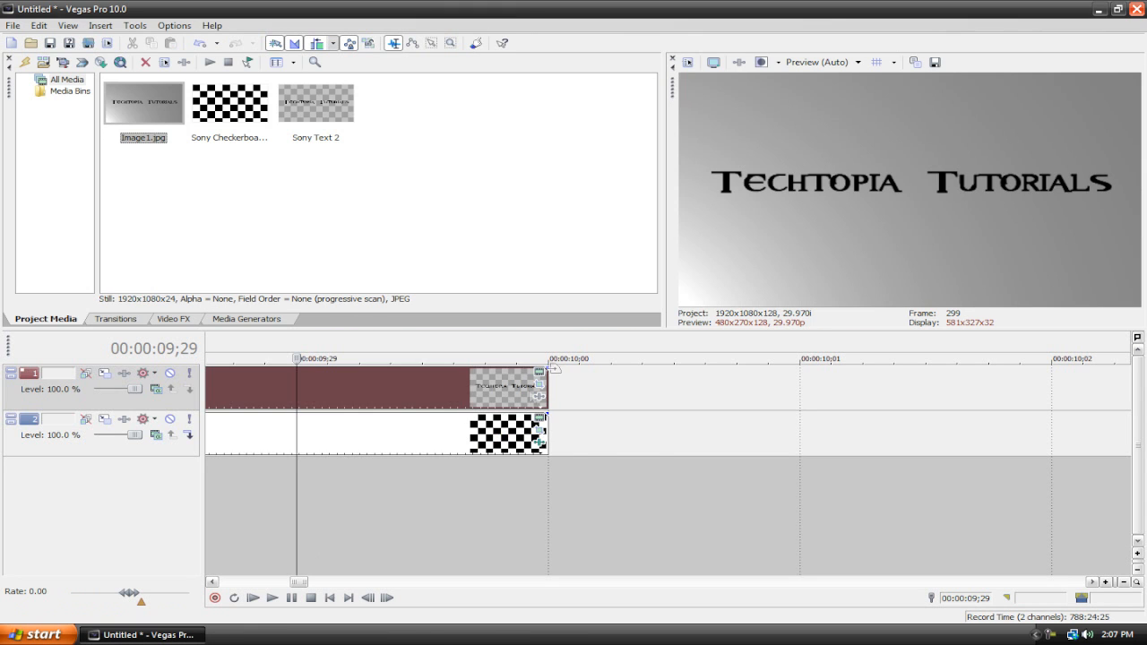
Step: Insert a new video track and place Image1.jpg on it starting where the clip ends at 10 seconds
click(600, 452)
scroll(600, 452, down, 10)
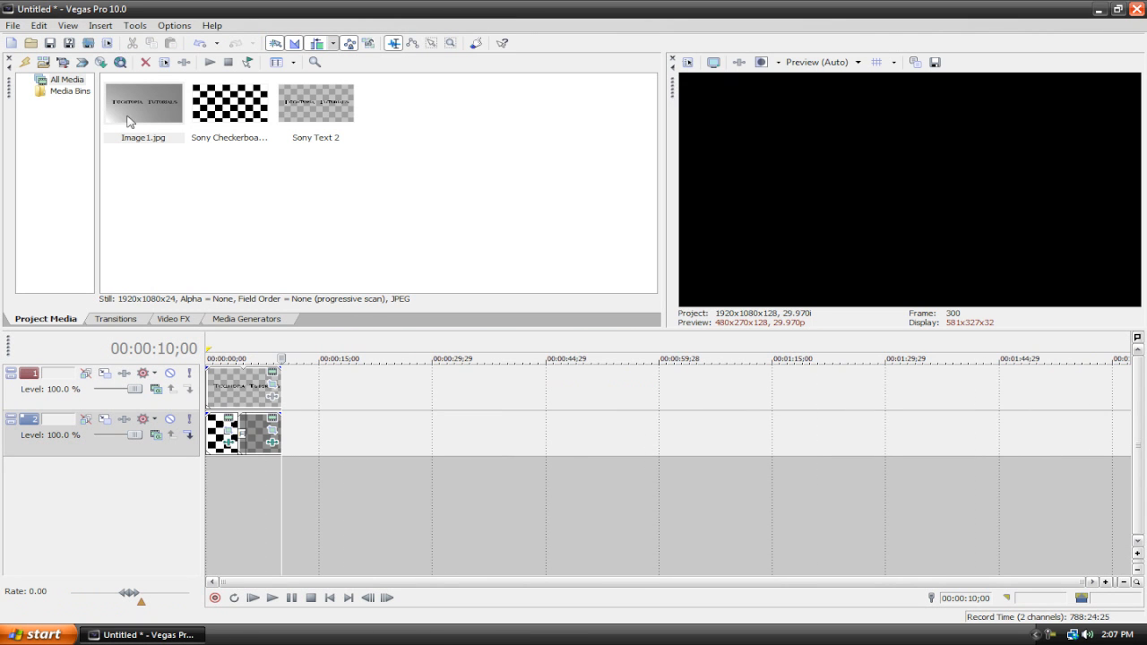
right_click(227, 493)
click(269, 528)
drag(133, 112, 293, 400)
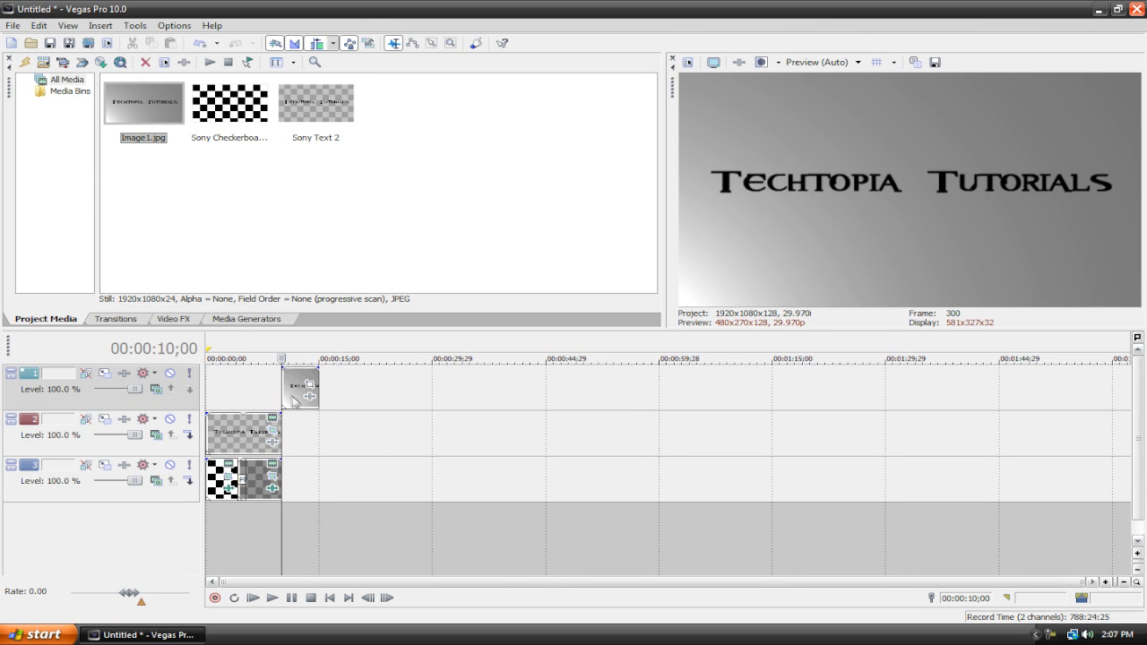
Step: Play the timeline through the switch from the text to the snapshot still, then return to the start
click(283, 338)
scroll(285, 340, up, 5)
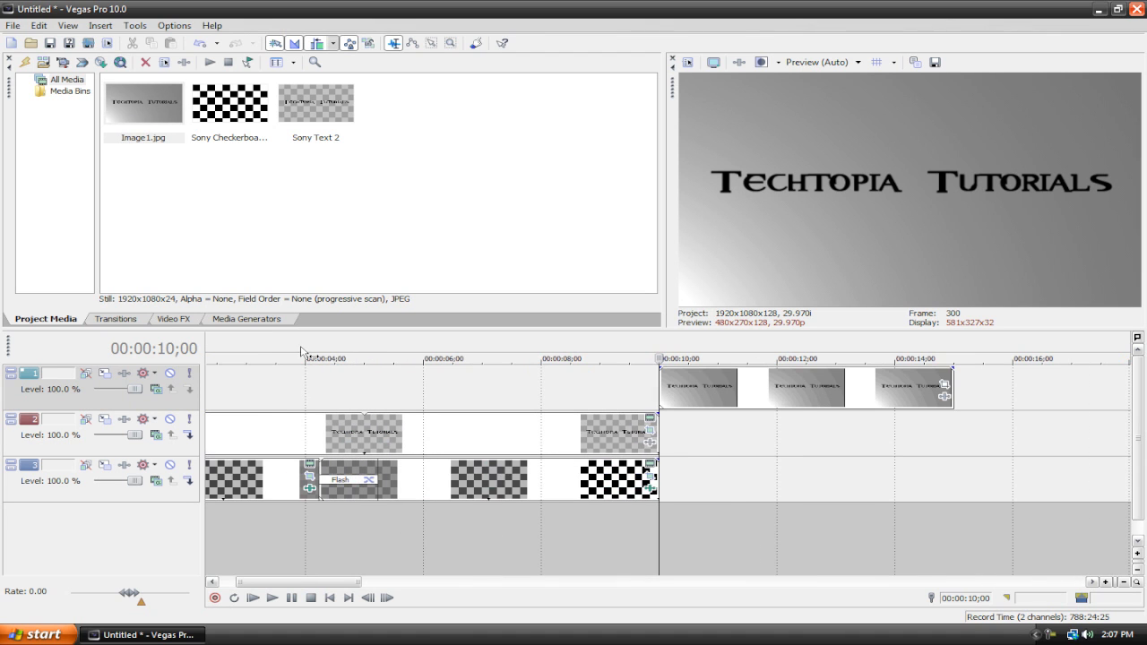
click(514, 338)
click(272, 598)
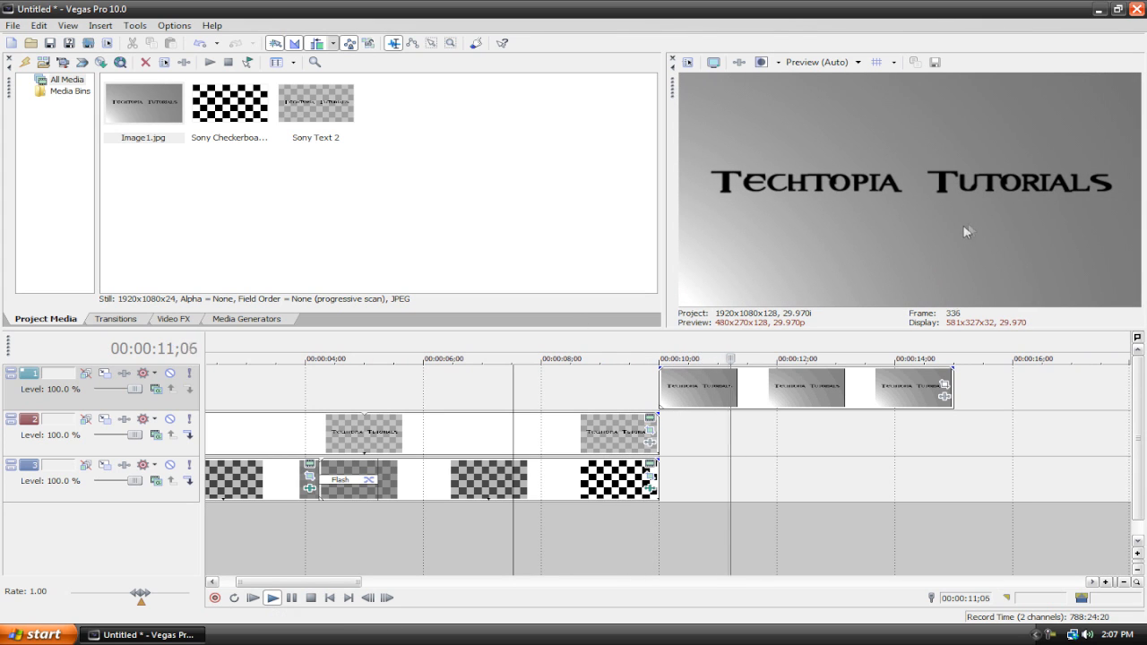
click(311, 598)
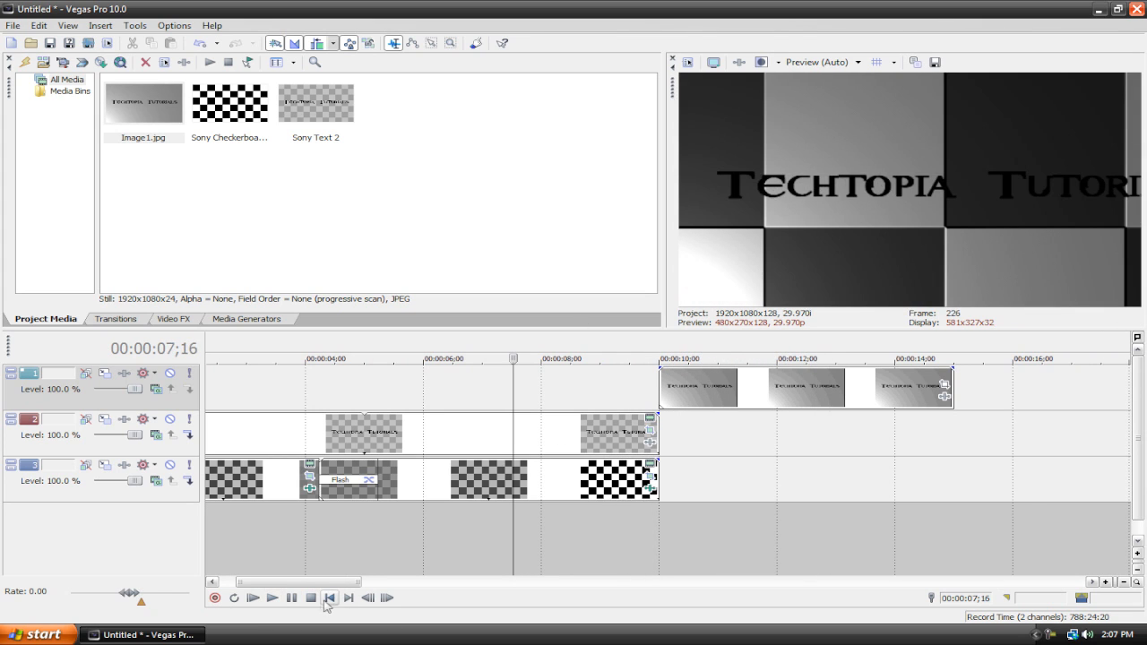
click(330, 598)
Step: Open Event Pan/Crop for the snapshot event and add a position keyframe at 2 seconds
scroll(854, 448, down, 4)
click(439, 391)
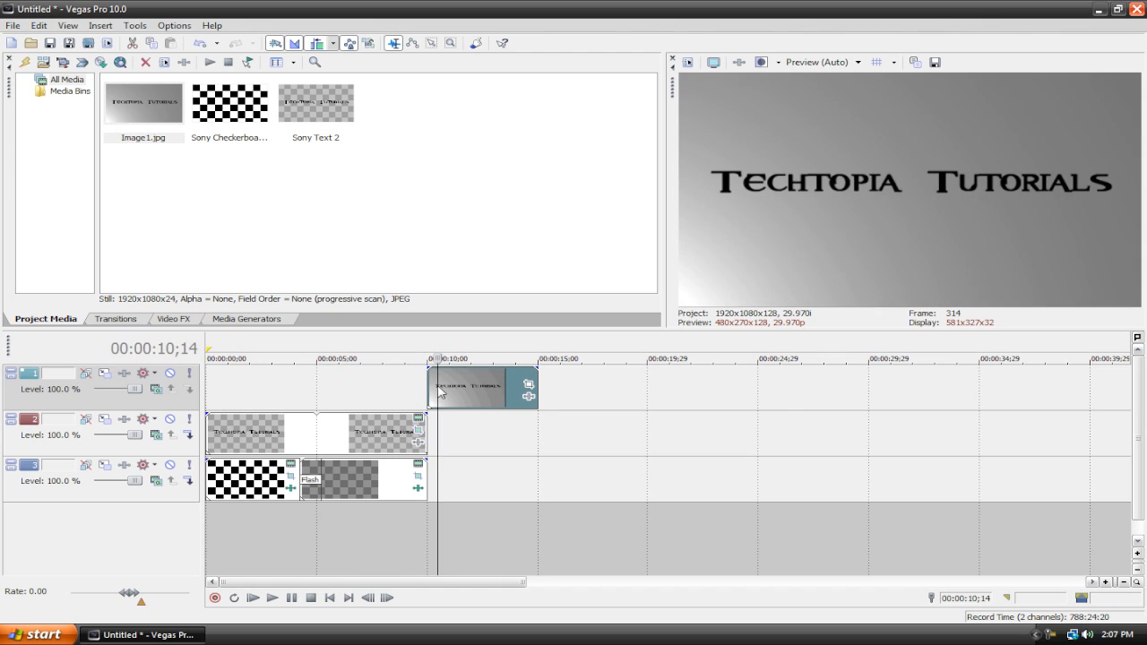
click(528, 388)
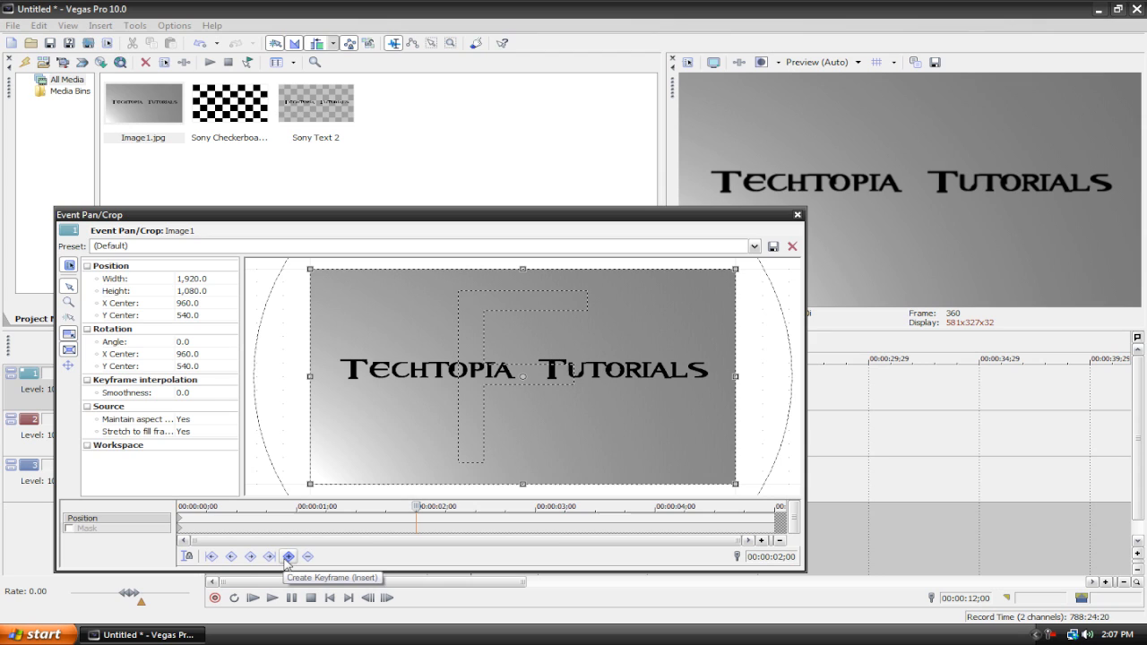
click(288, 558)
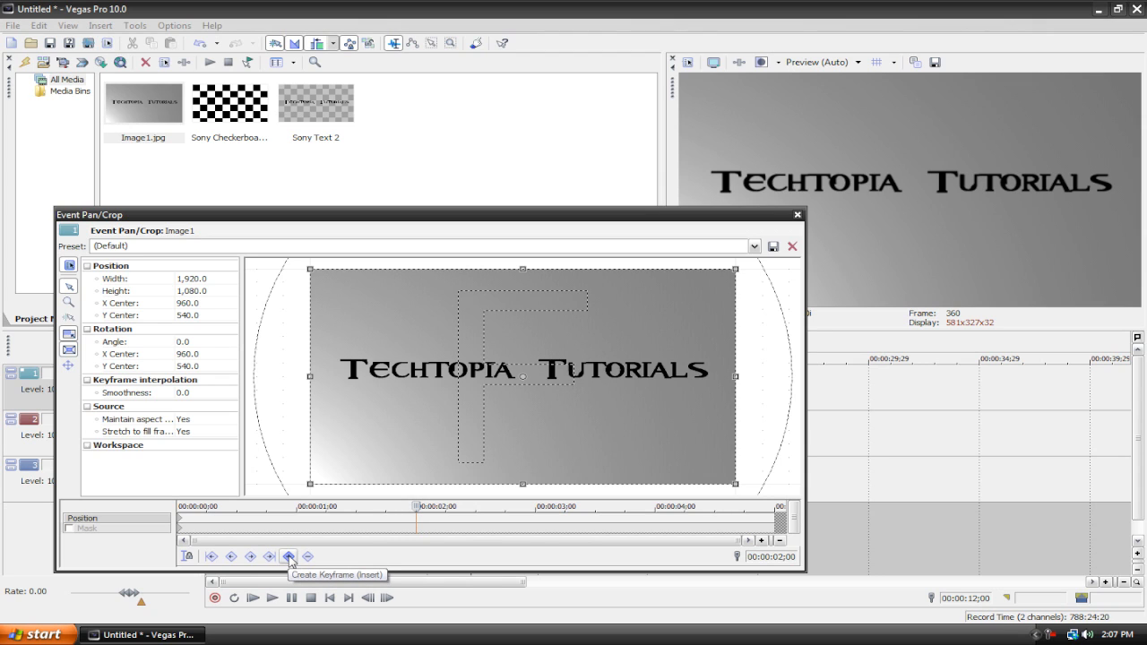
click(289, 558)
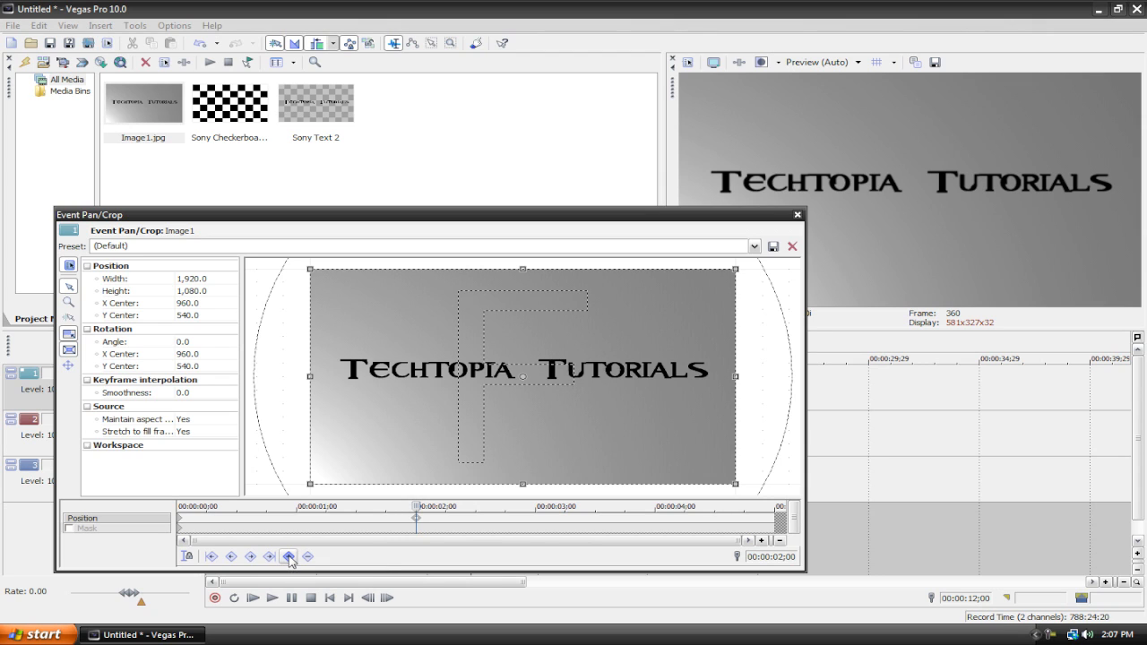
Step: At the event's end, shrink the pan/crop frame to about 3.4 wide on the centre and close Event Pan/Crop
right_click(418, 520)
click(431, 512)
click(360, 529)
click(417, 519)
drag(736, 482, 519, 377)
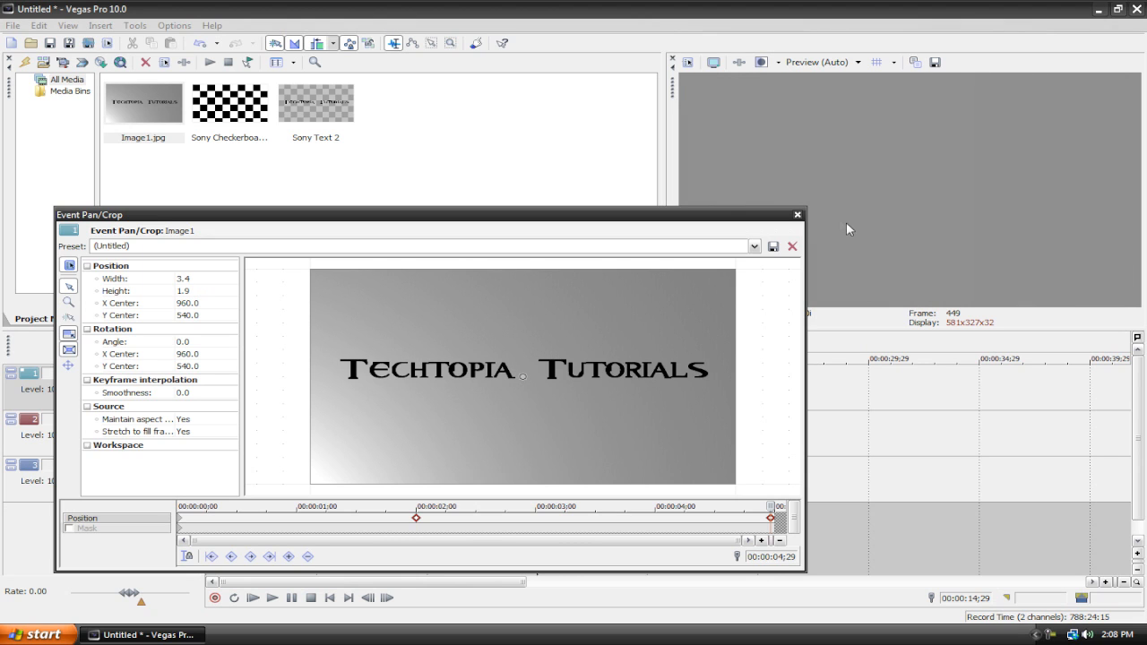
click(797, 216)
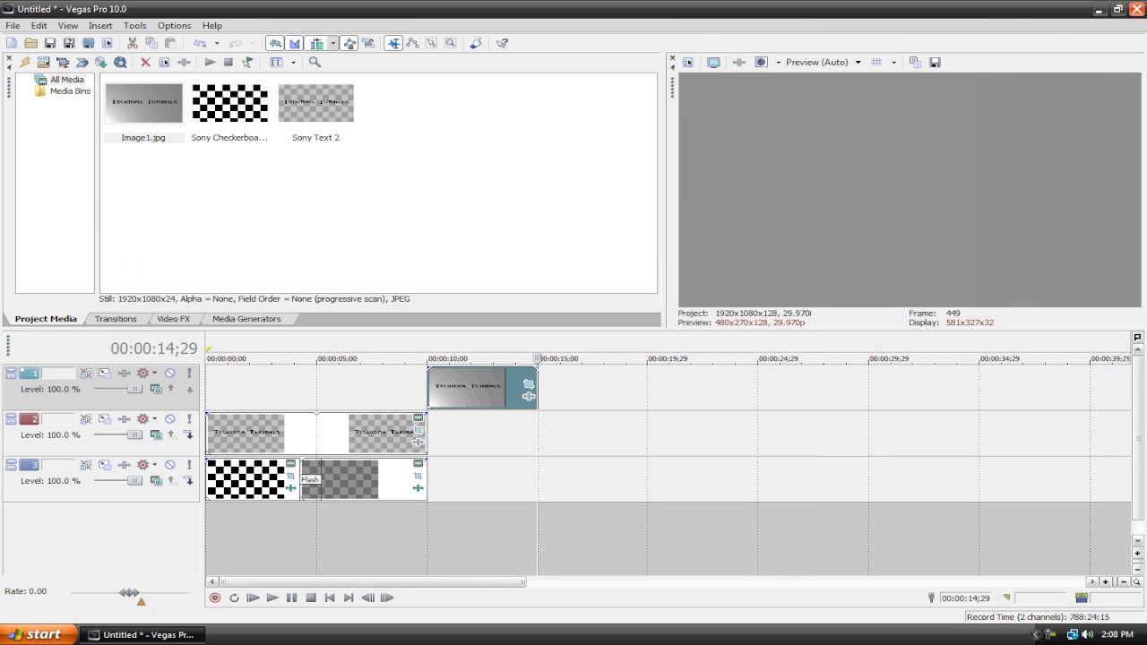
Step: Play the snapshot event to preview the zoom-in
click(427, 341)
key(space)
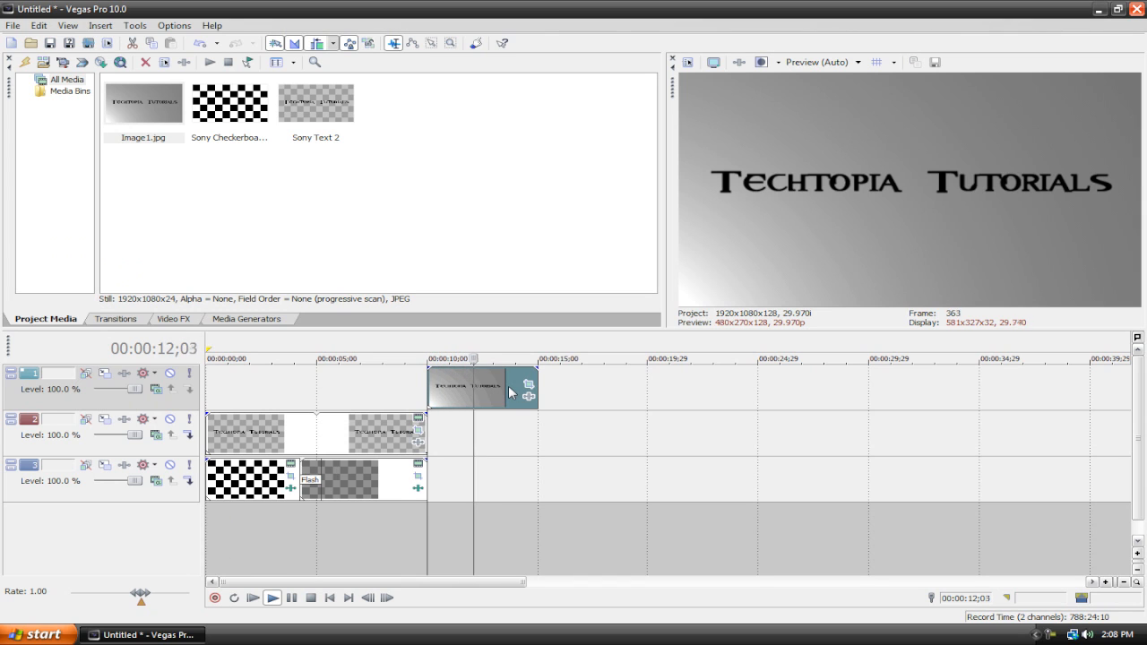
key(Return)
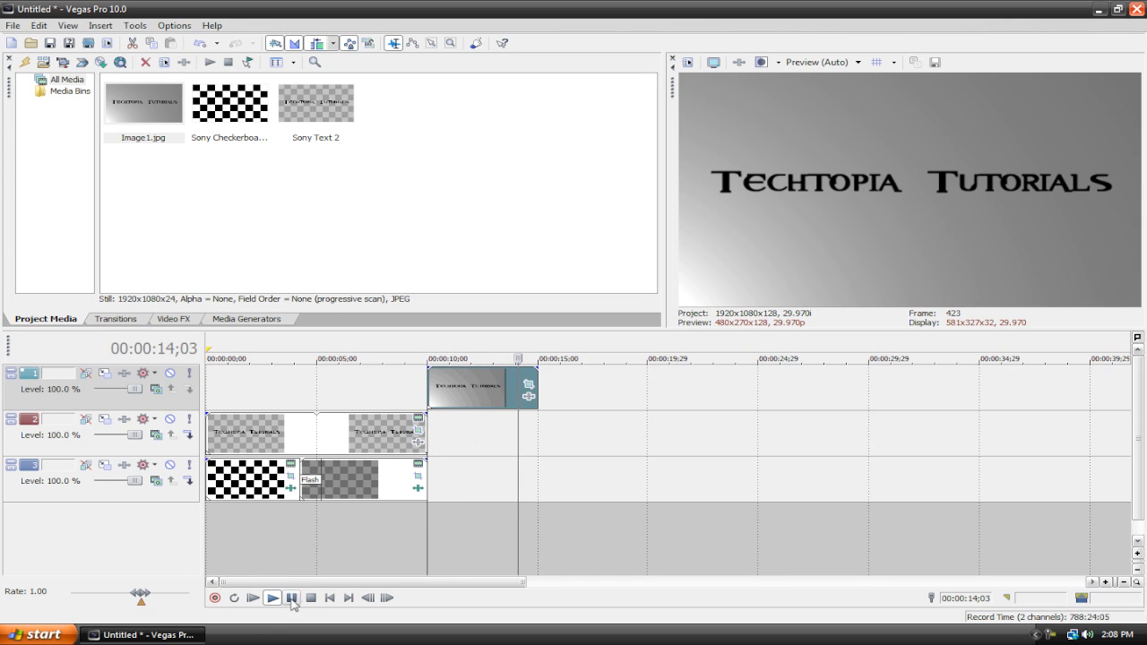
Step: Reopen Event Pan/Crop, set the end keyframe's interpolation to Linear, and close the window
click(529, 384)
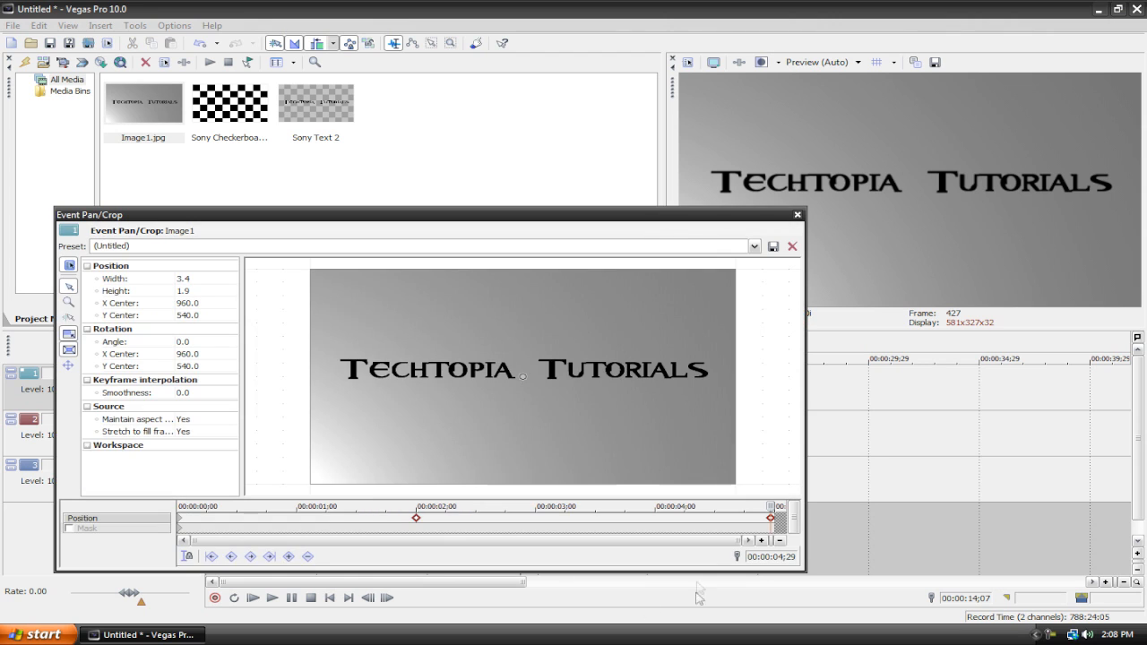
right_click(770, 520)
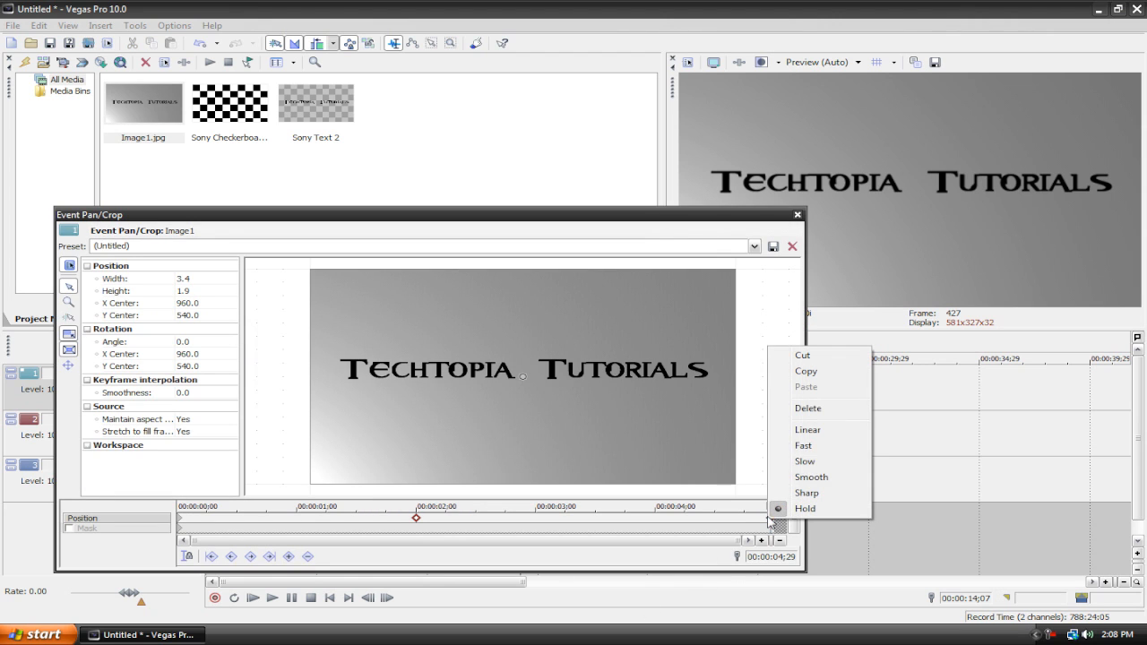
click(813, 434)
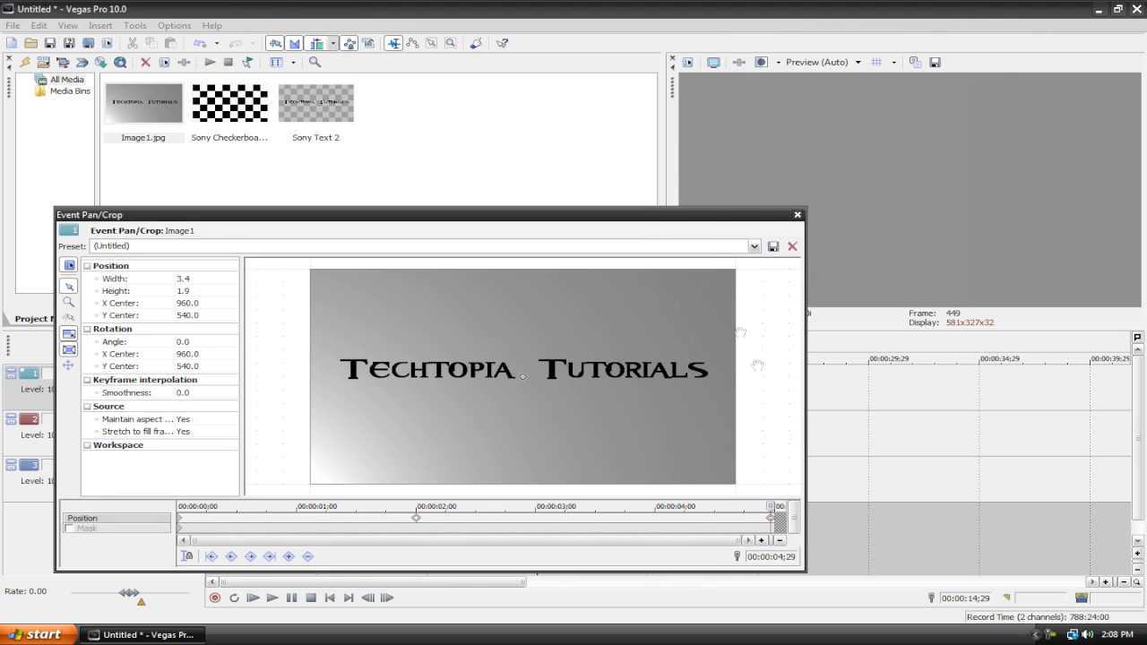
click(797, 215)
Step: Replay the snapshot event to check the linear zoom, then return to the start
click(428, 358)
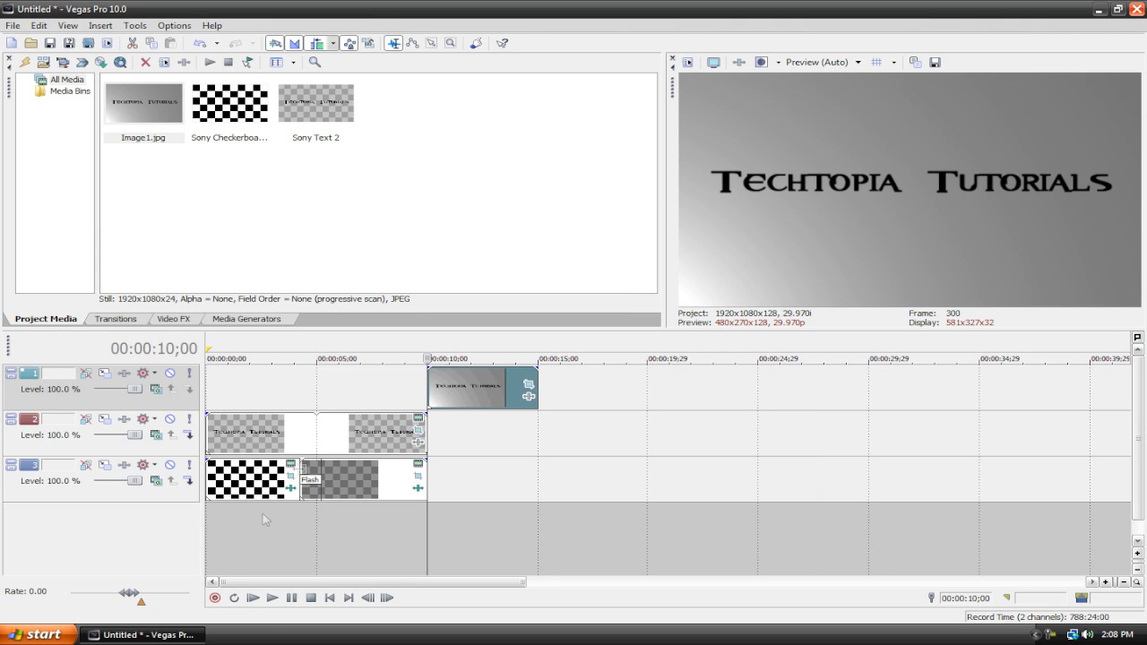
click(270, 598)
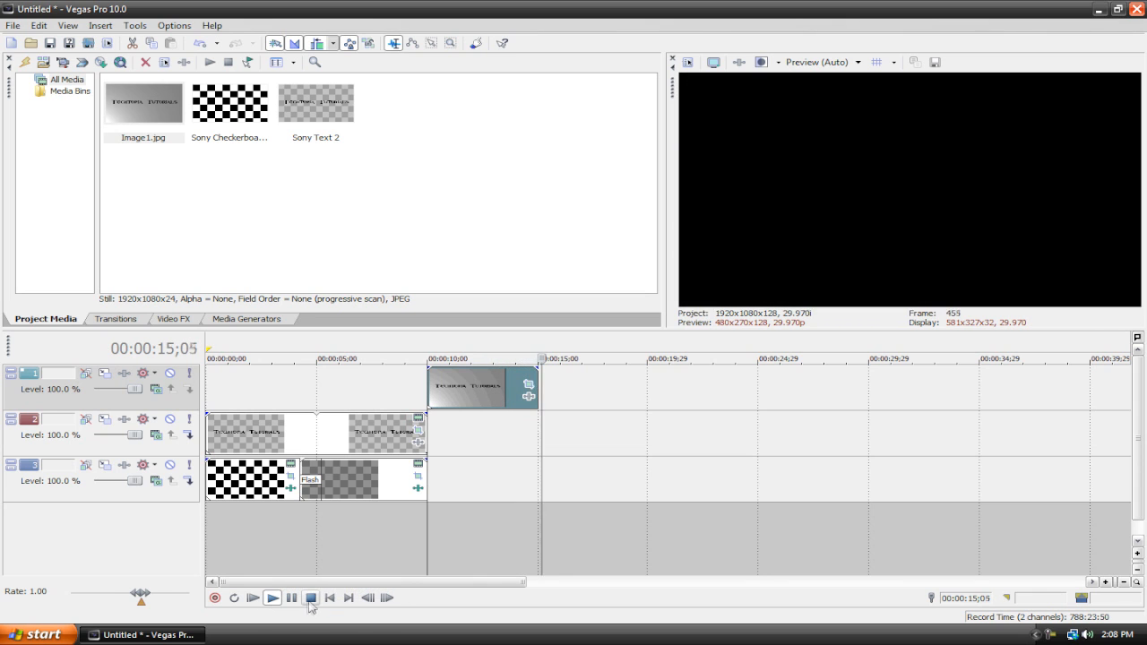
click(311, 602)
click(330, 598)
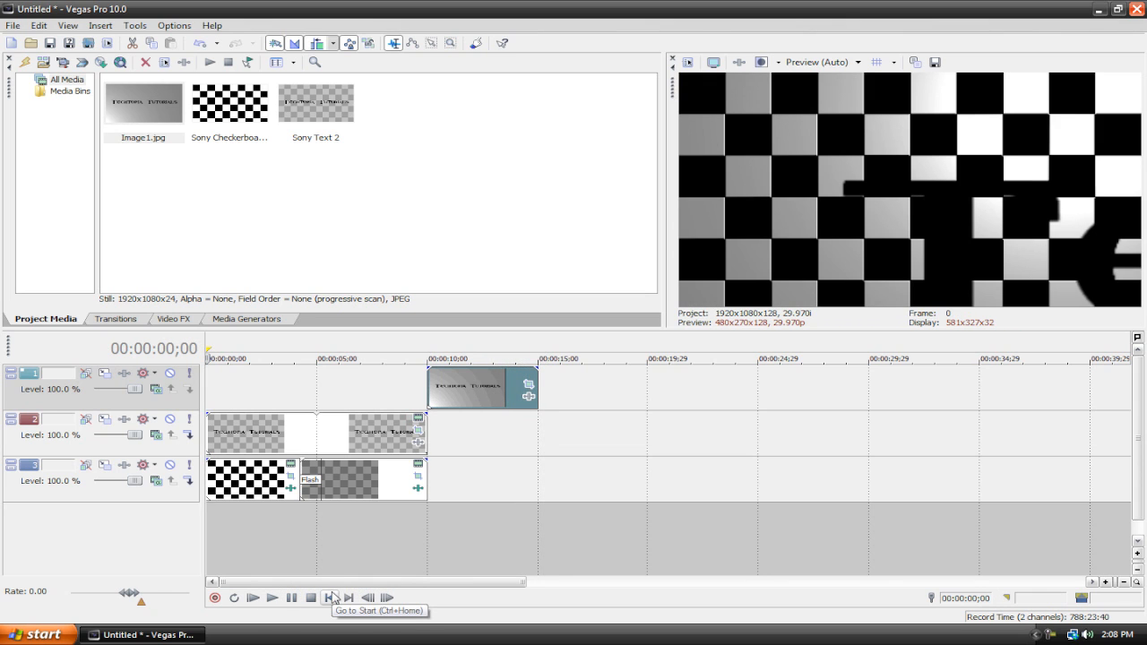
Step: Apply the Saturation Adjust Boost Midtones preset to the snapshot event and close the Video Event FX window
click(477, 381)
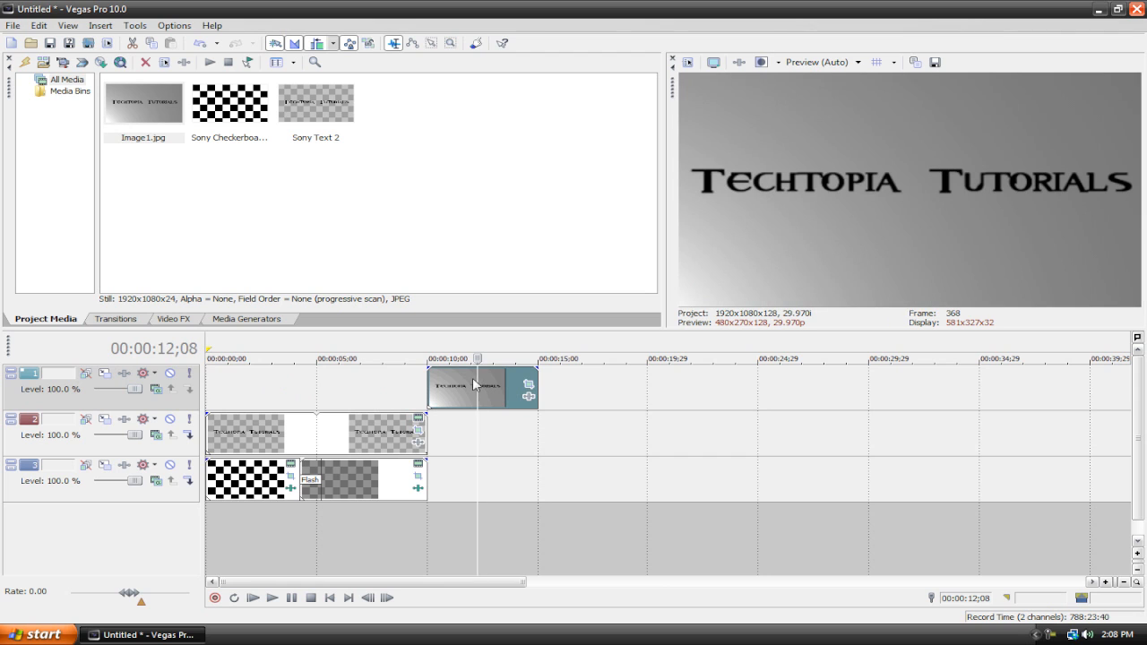
click(171, 320)
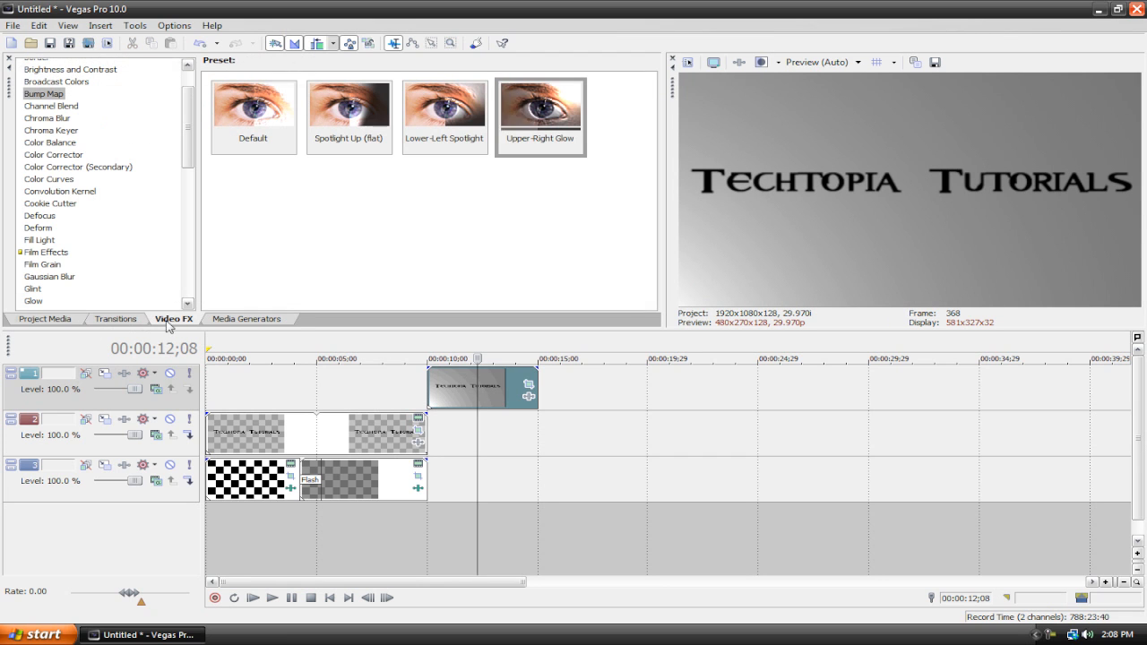
click(56, 157)
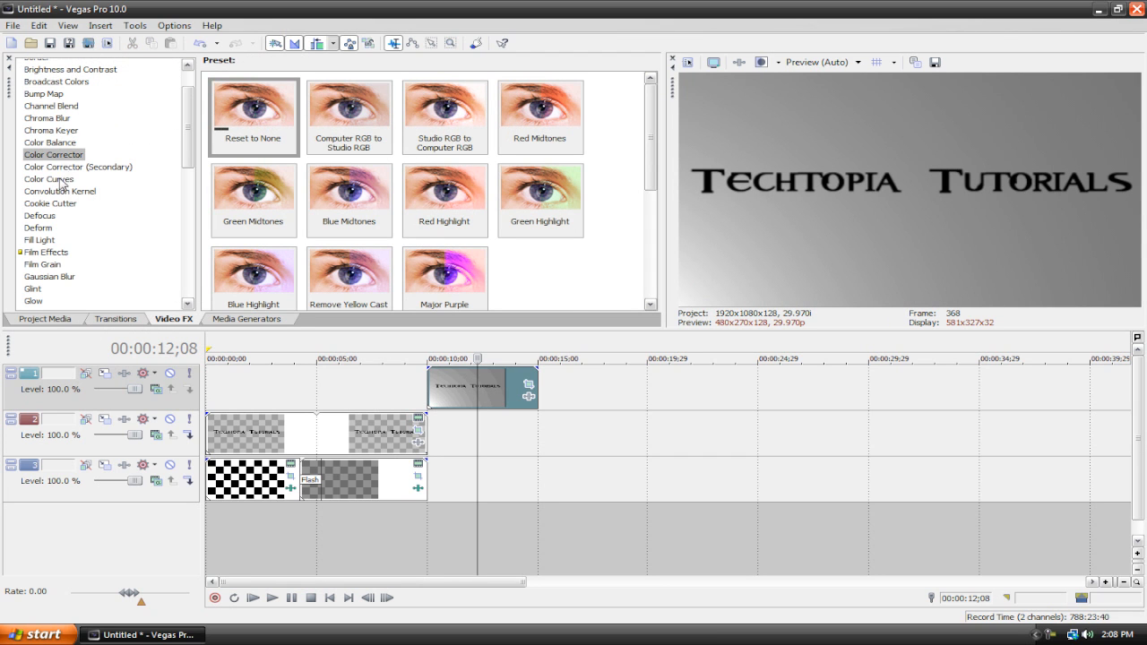
click(56, 179)
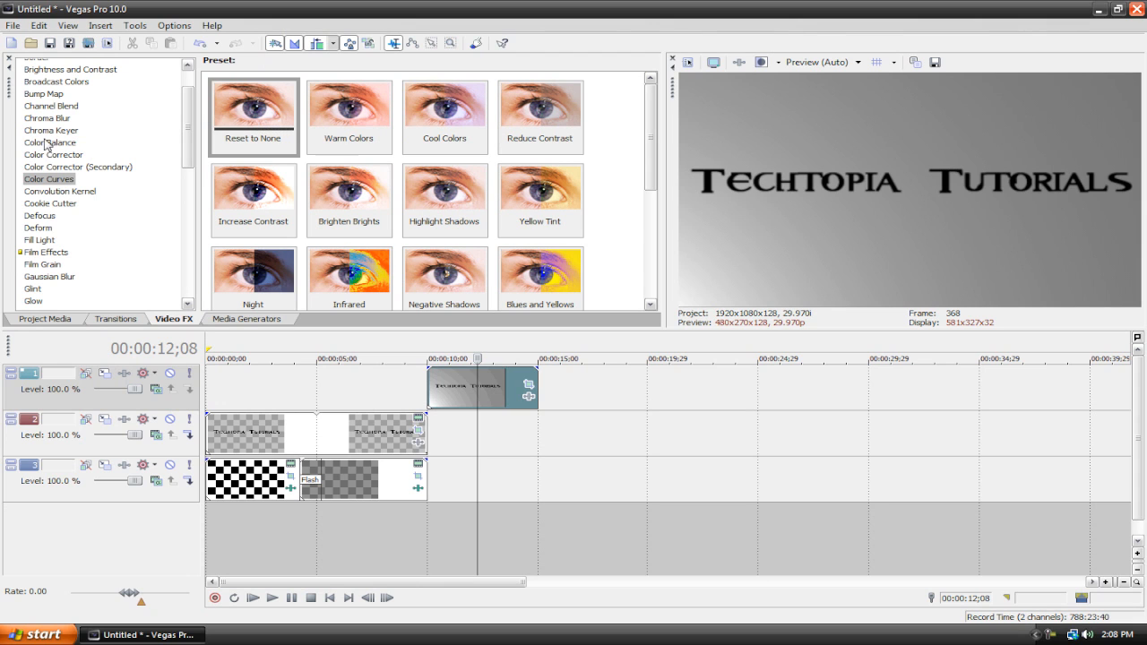
drag(184, 146, 166, 231)
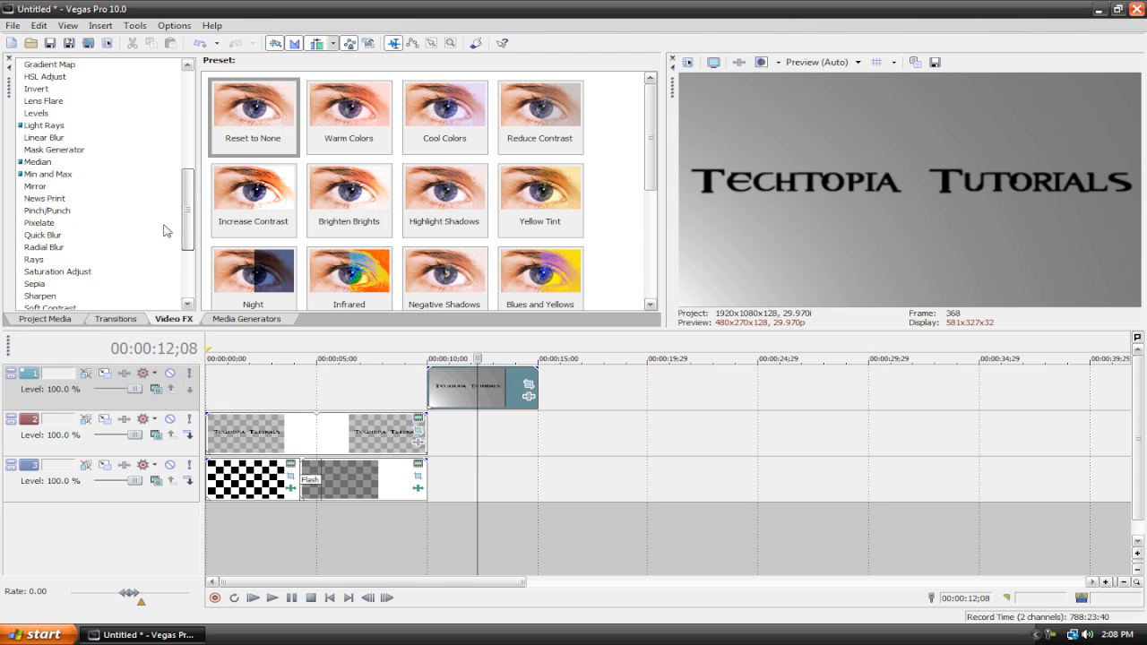
click(60, 273)
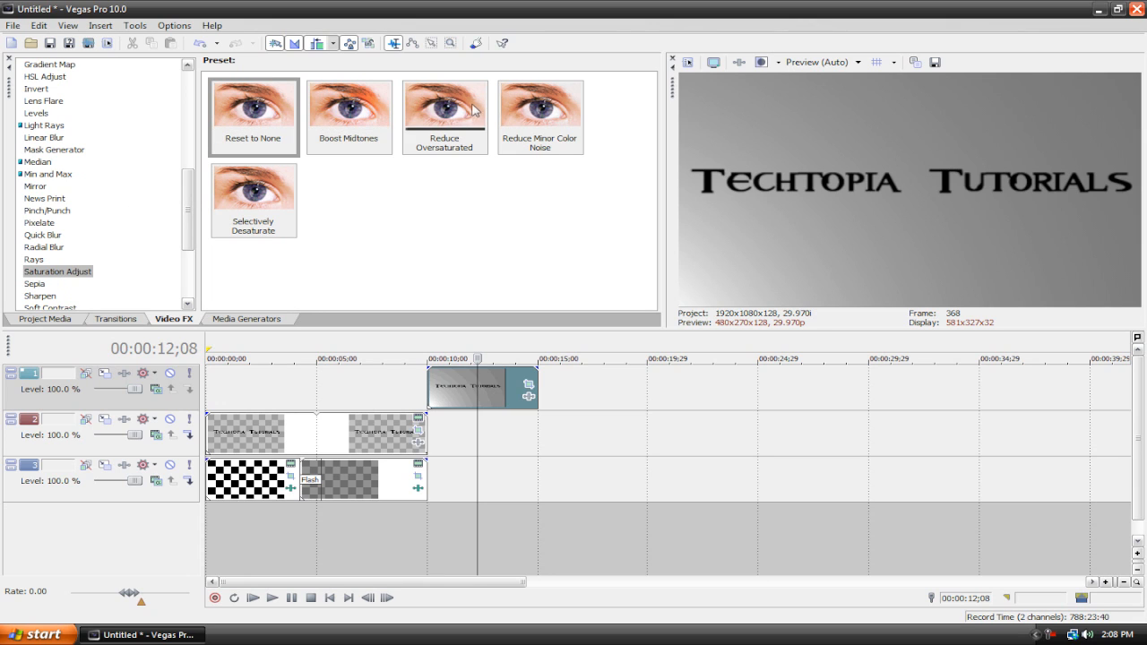
drag(350, 107, 494, 385)
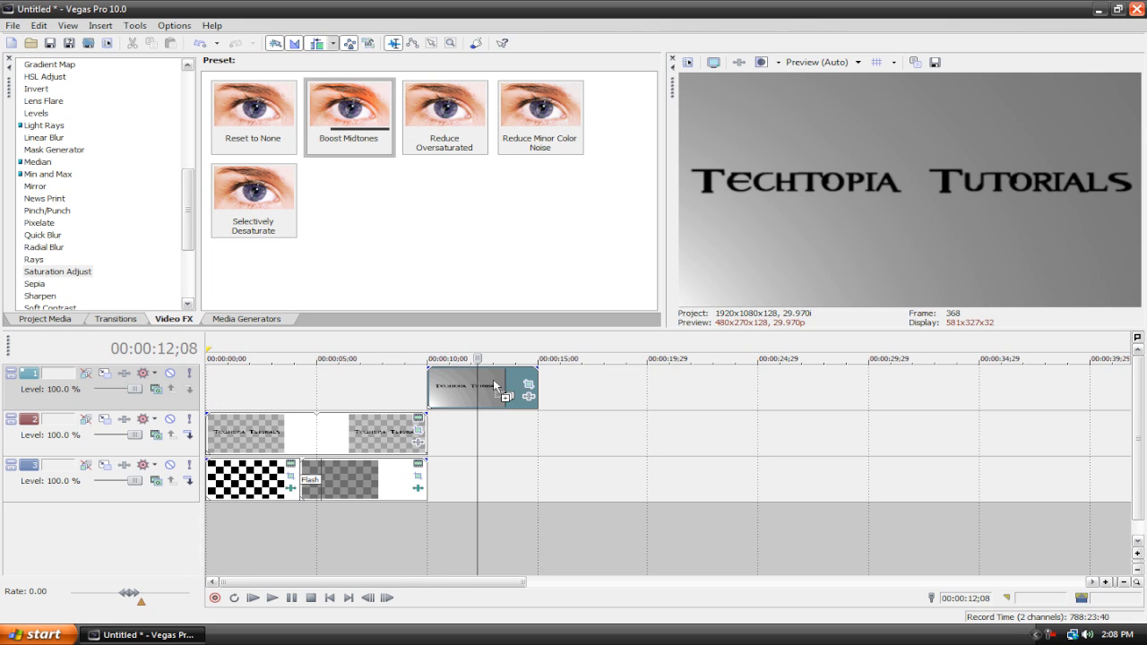
drag(354, 101, 504, 383)
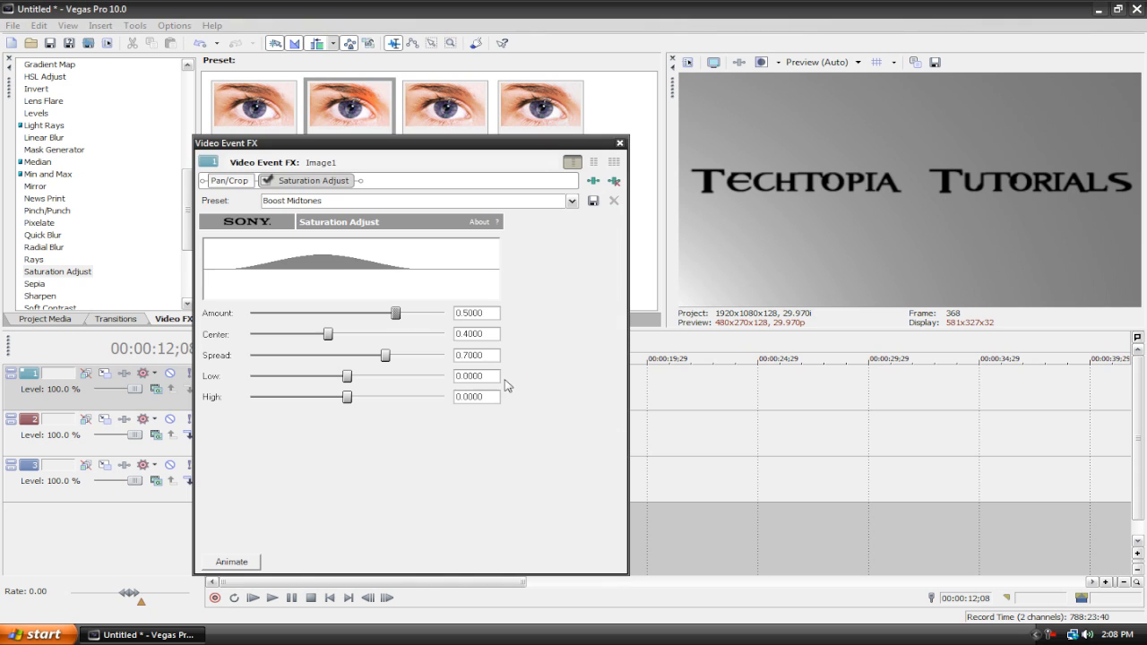
click(619, 142)
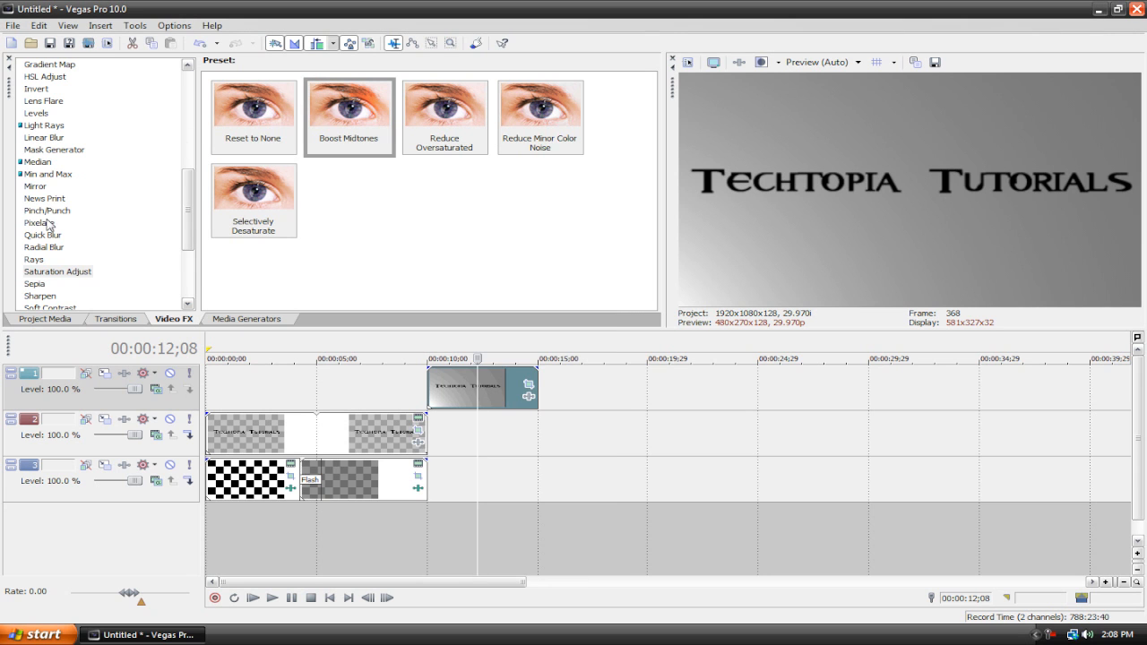
Step: Apply the Color Corrector's Major Purple preset to the snapshot event
click(41, 222)
drag(190, 240, 183, 164)
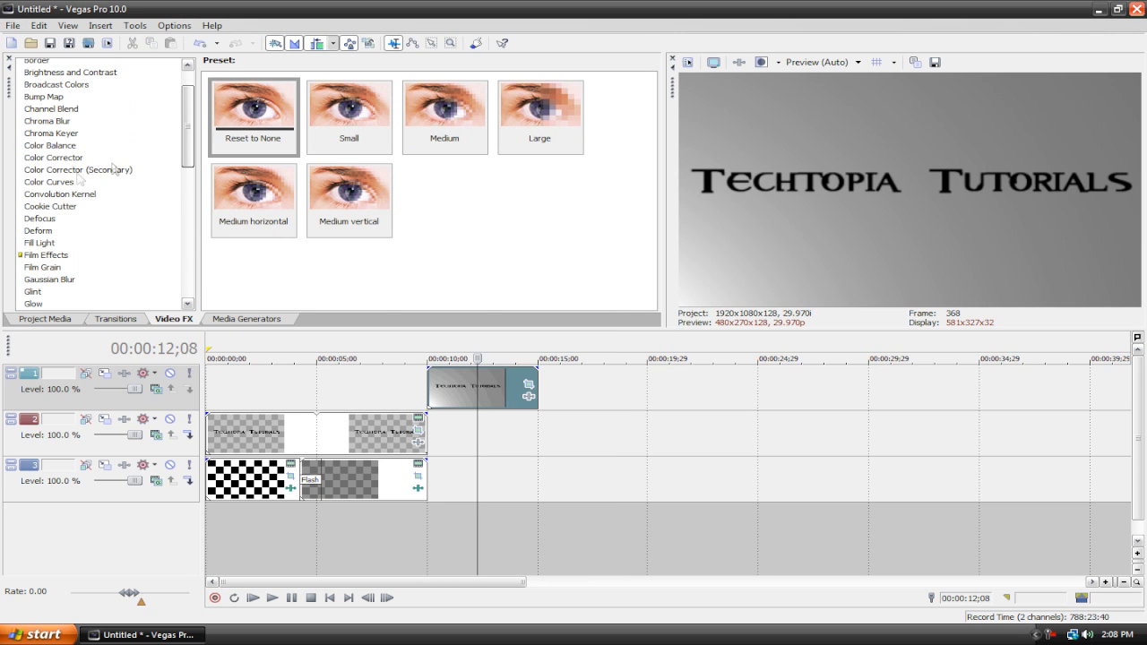
click(40, 158)
drag(648, 171, 510, 403)
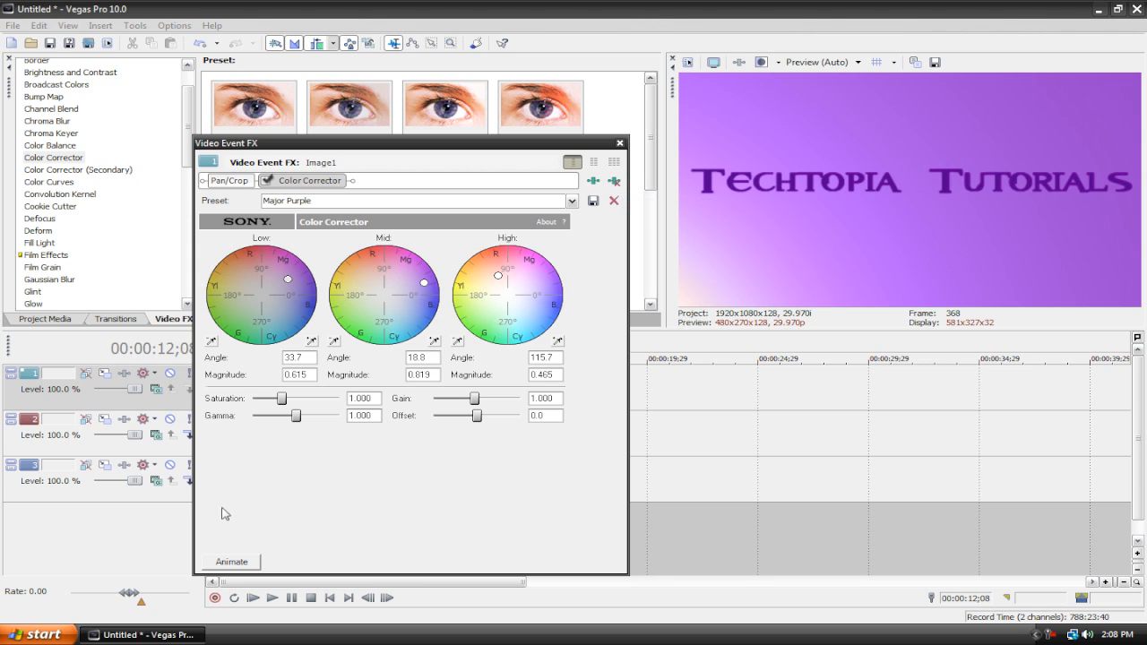
Step: Animate the snapshot's Color Corrector from neutral at the start to shifted Low, Mid and High color wheels at the event's end, then close the window
click(614, 181)
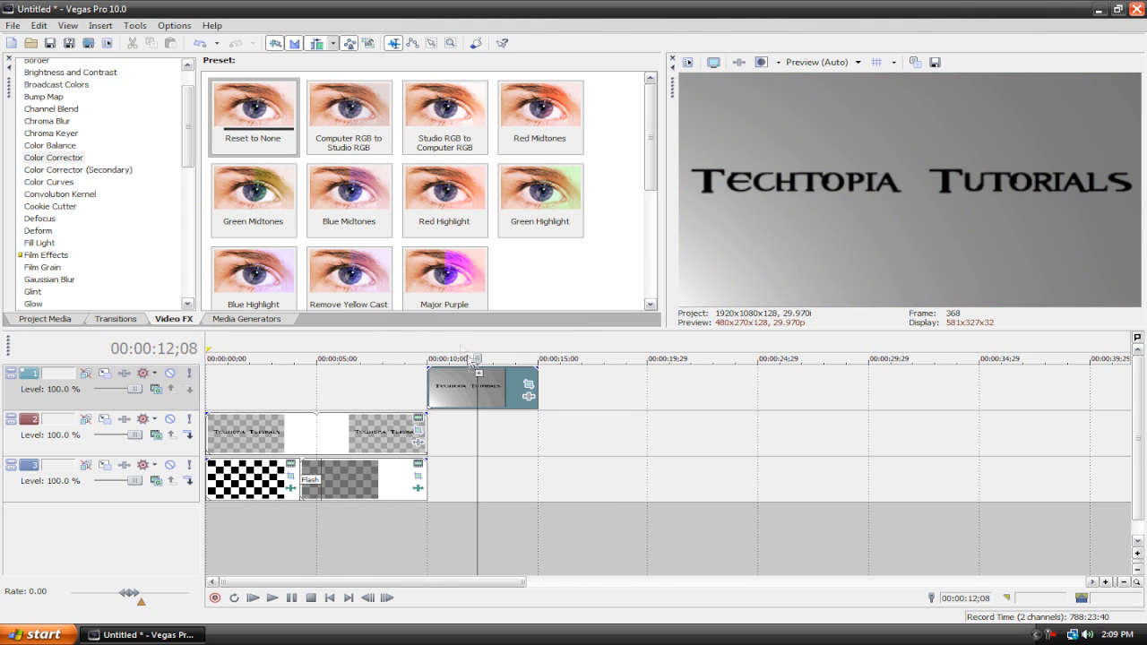
drag(474, 372, 474, 372)
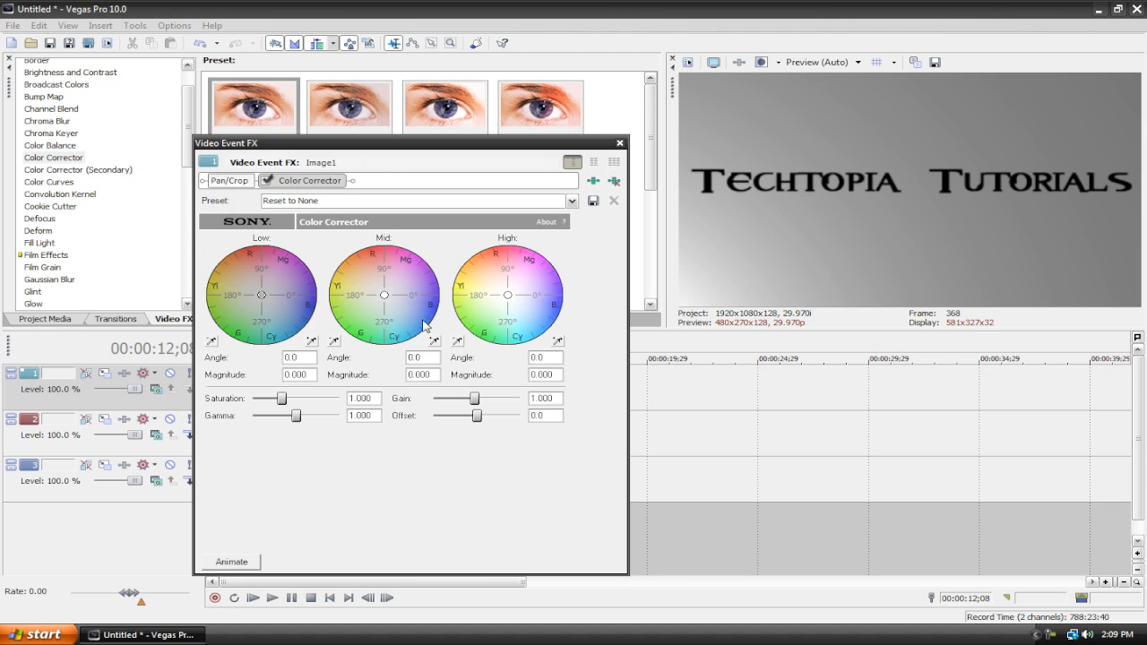
click(234, 560)
mouse_move(285, 450)
mouse_down()
mouse_move(607, 453)
mouse_move(414, 464)
mouse_up()
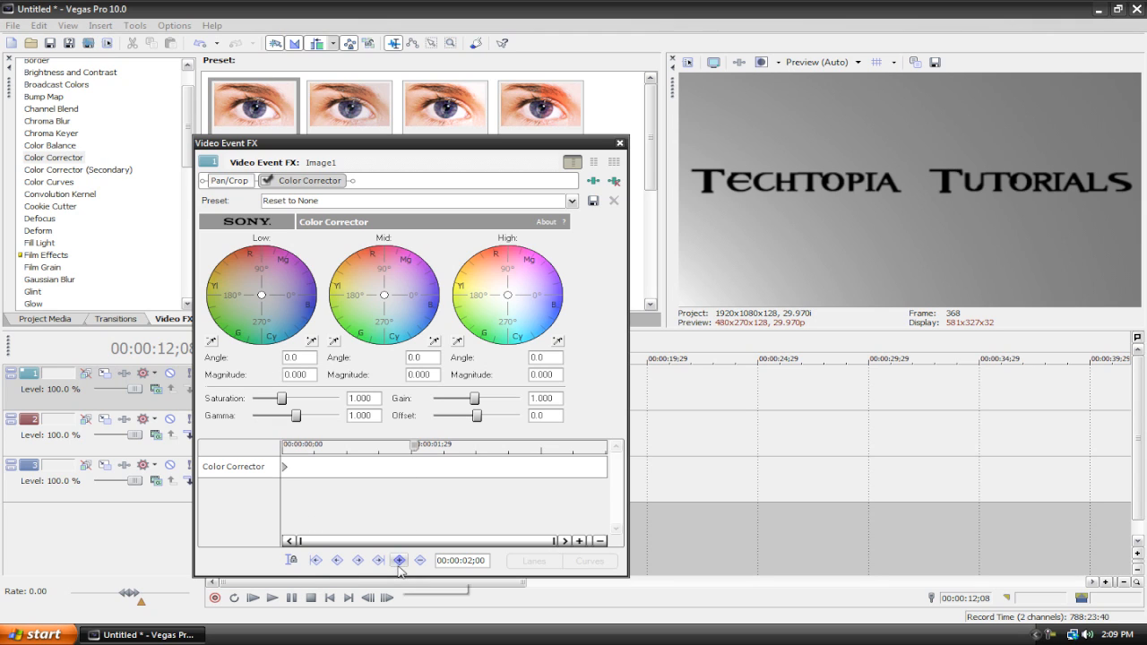
drag(416, 445, 606, 457)
drag(508, 296, 528, 280)
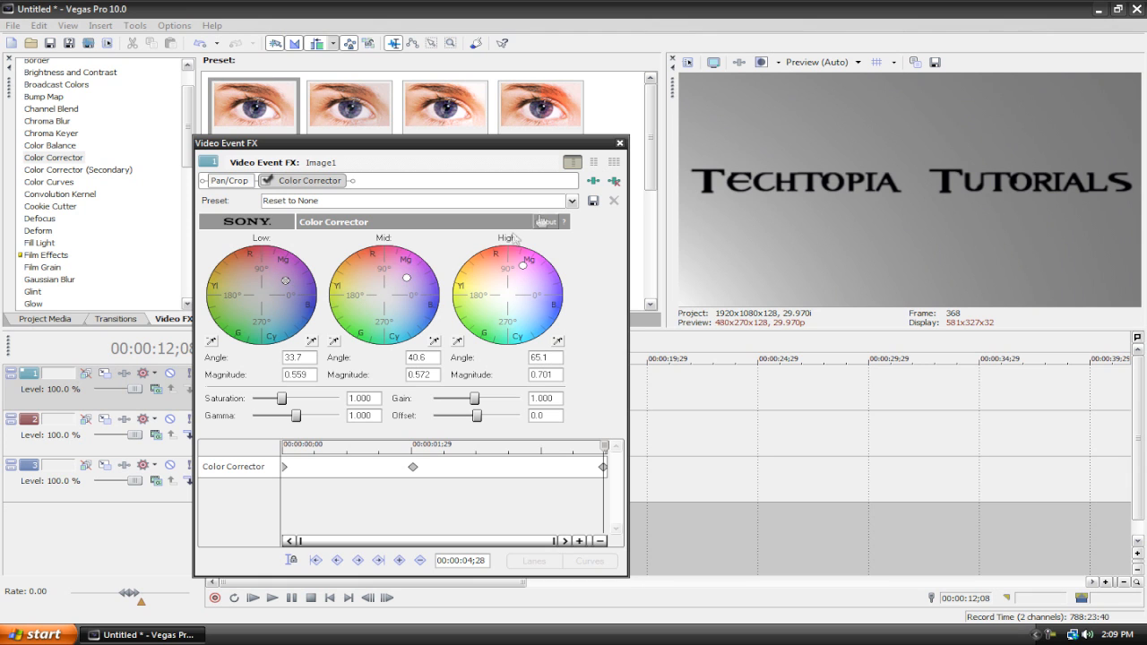
click(618, 143)
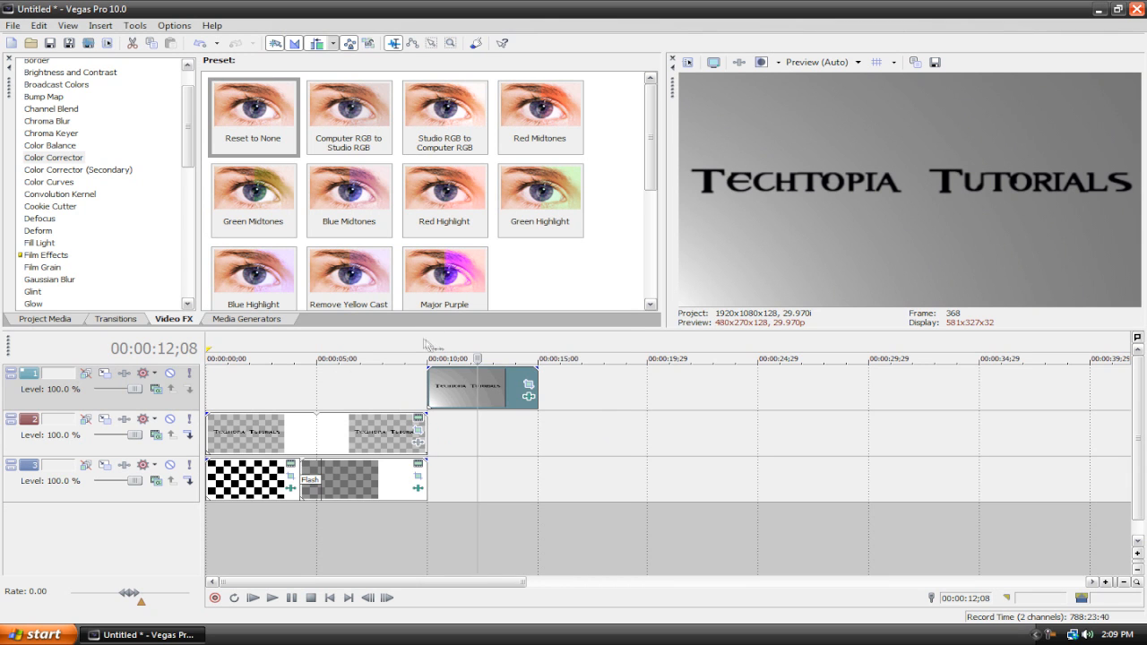
Step: Play the snapshot event from its start to preview the color animation
click(429, 352)
click(271, 598)
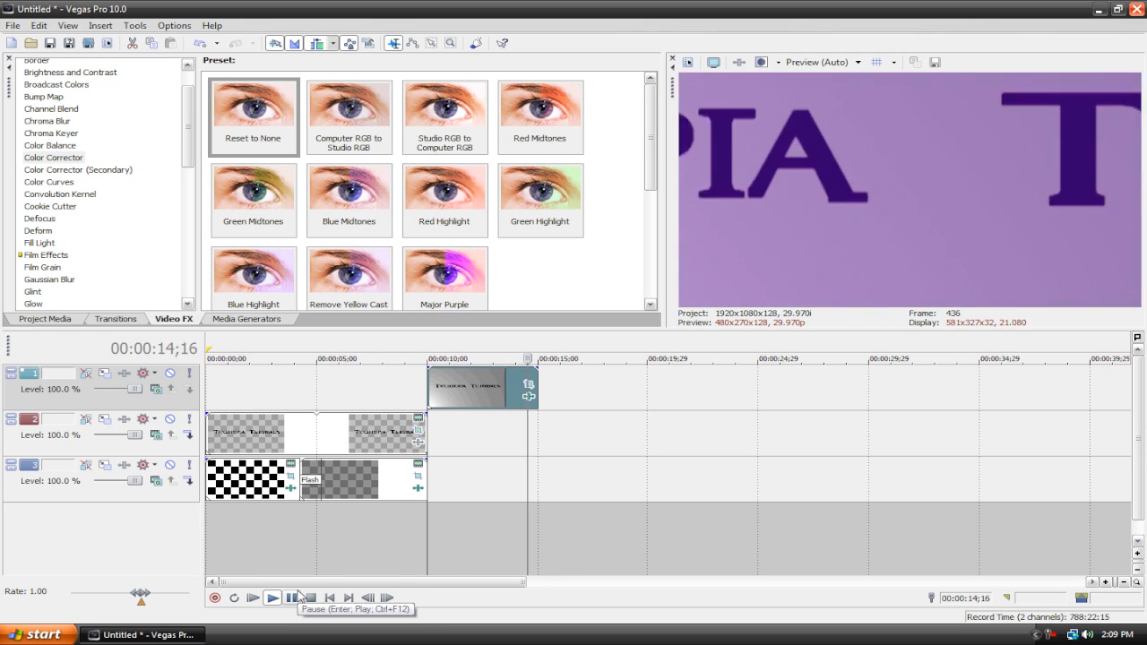
click(298, 597)
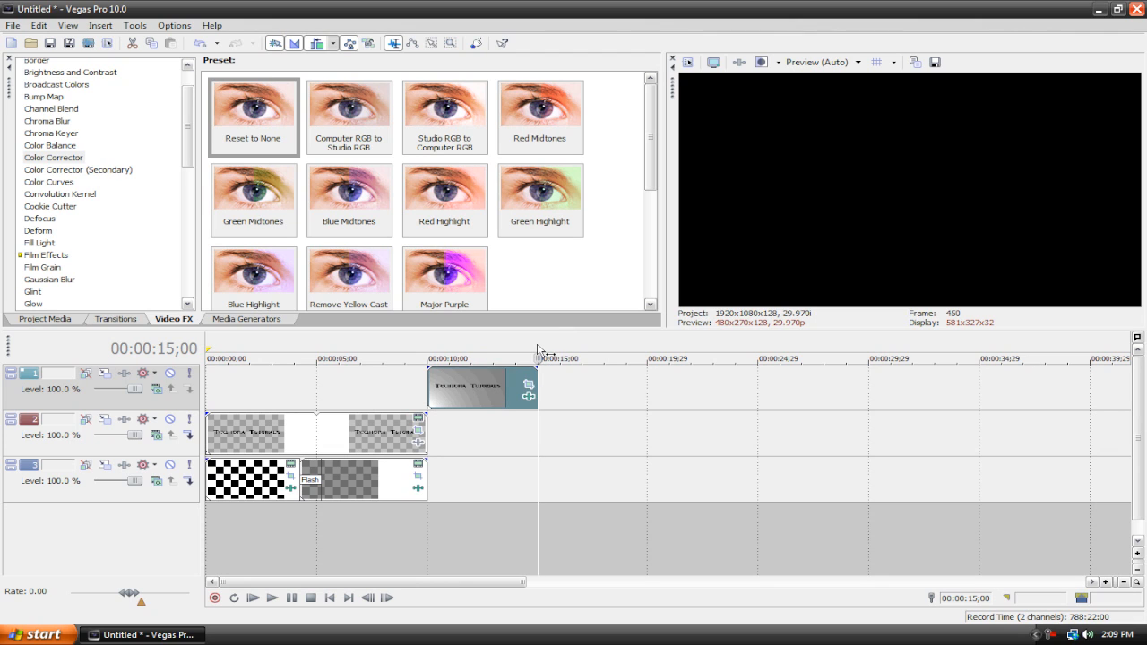
Step: Step back to the event's last frame and save a preview snapshot as Image2
key(Left)
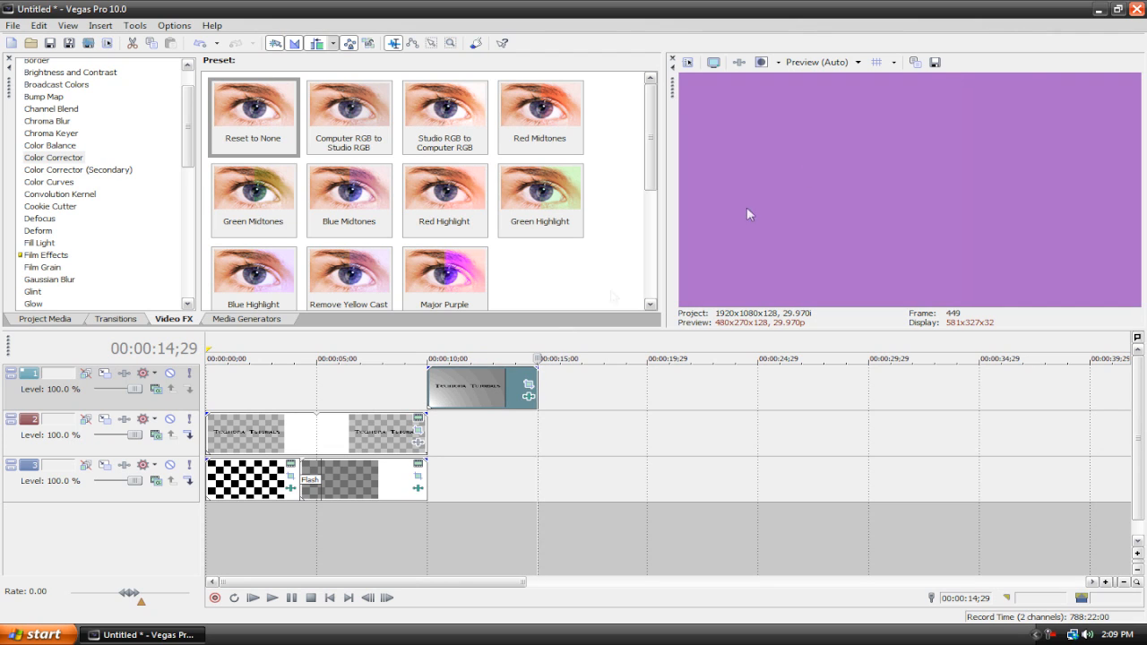
click(933, 65)
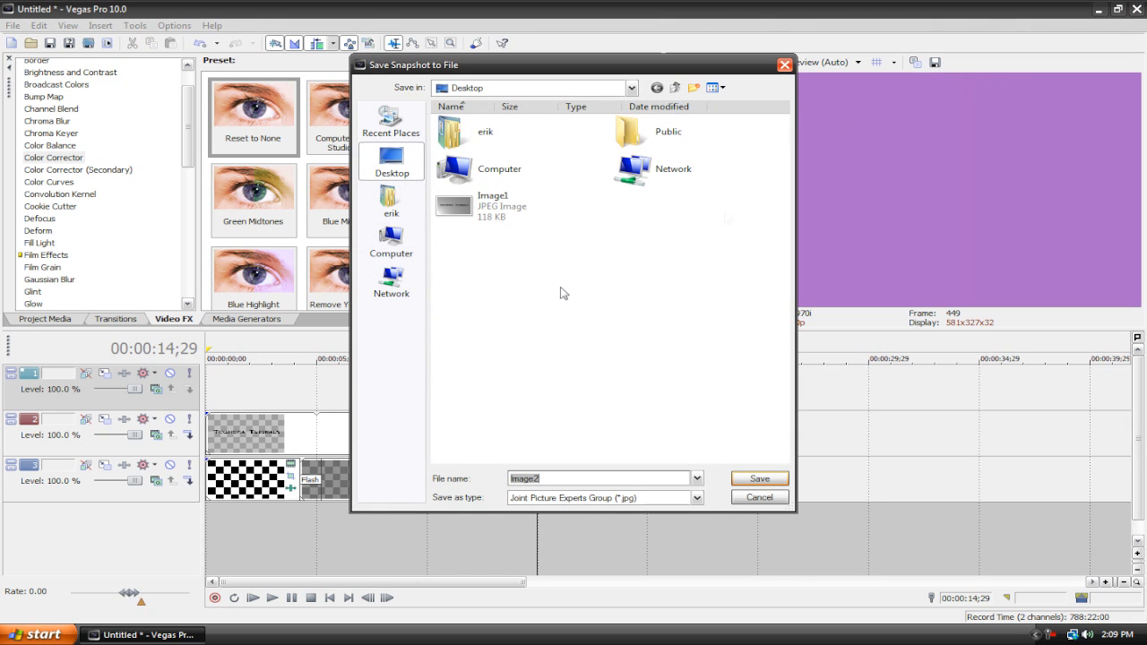
click(757, 479)
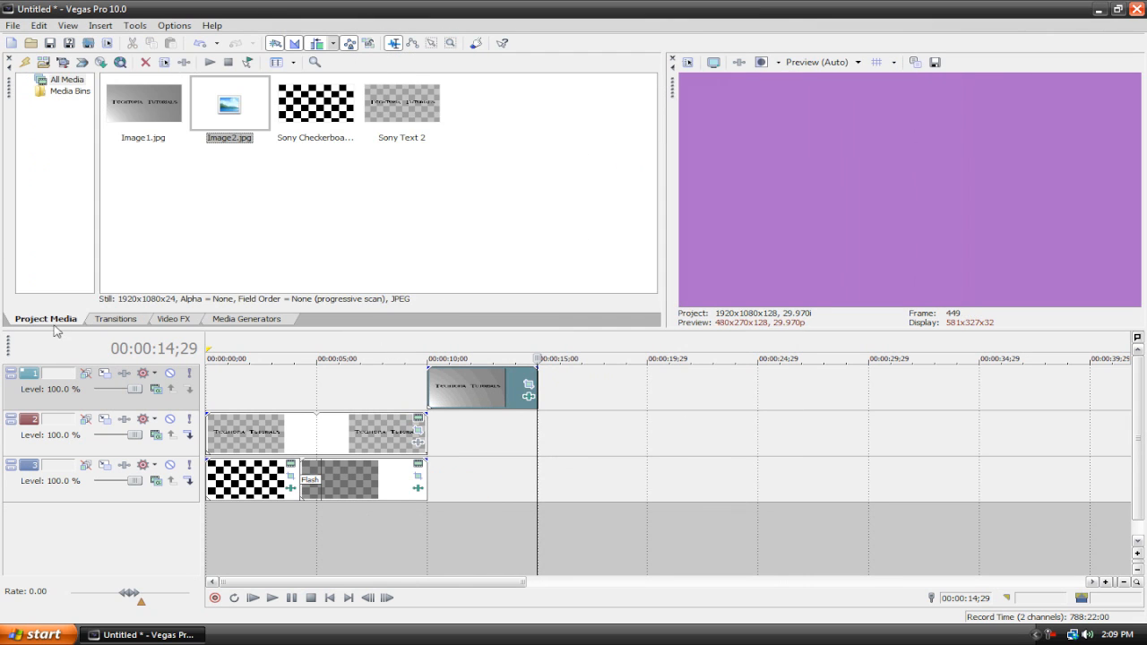
Step: Place Image2.jpg on a new track right after the snapshot event
drag(232, 108, 542, 367)
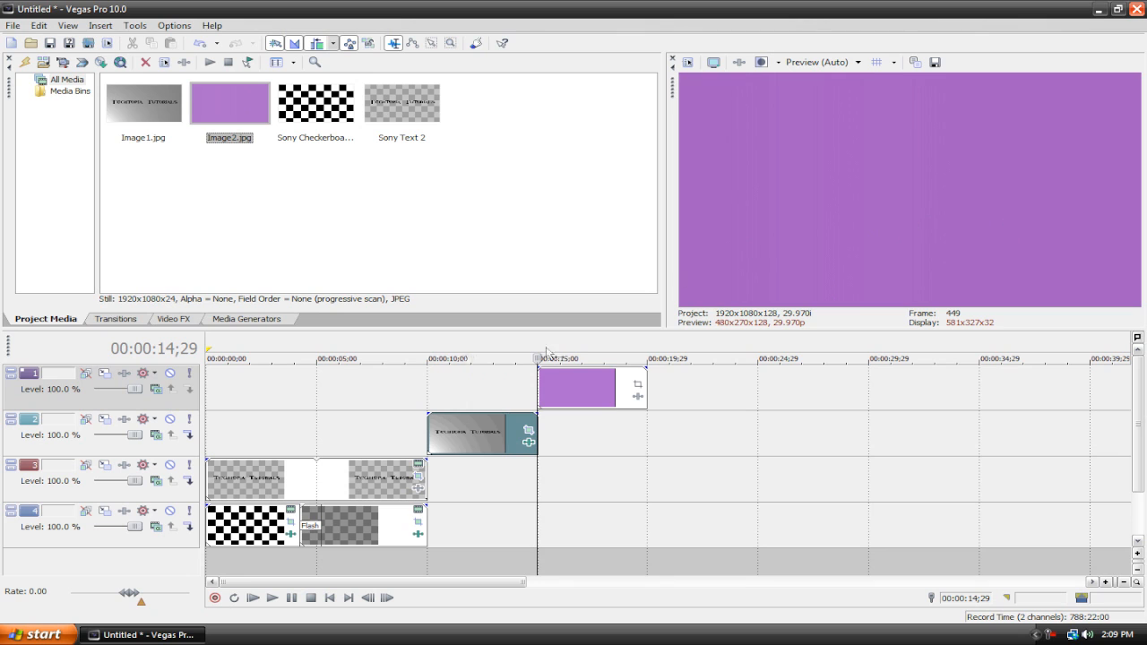
Step: Add a Default Text media generator above the purple still and enter the text SUBSCRIBE!
click(234, 320)
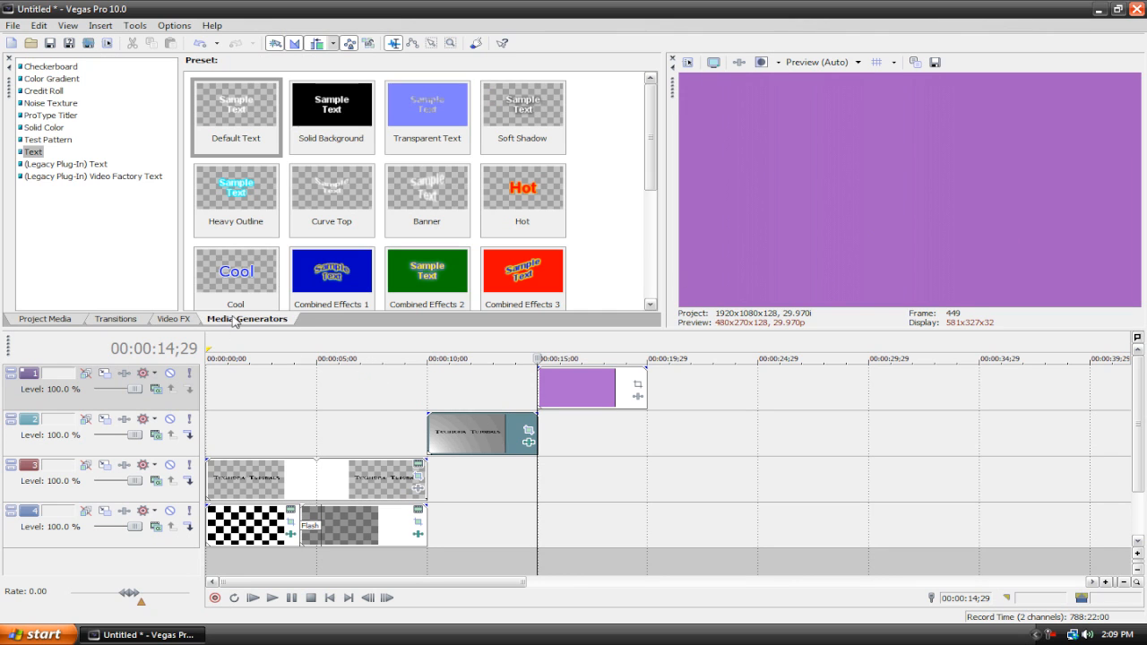
drag(236, 121, 541, 359)
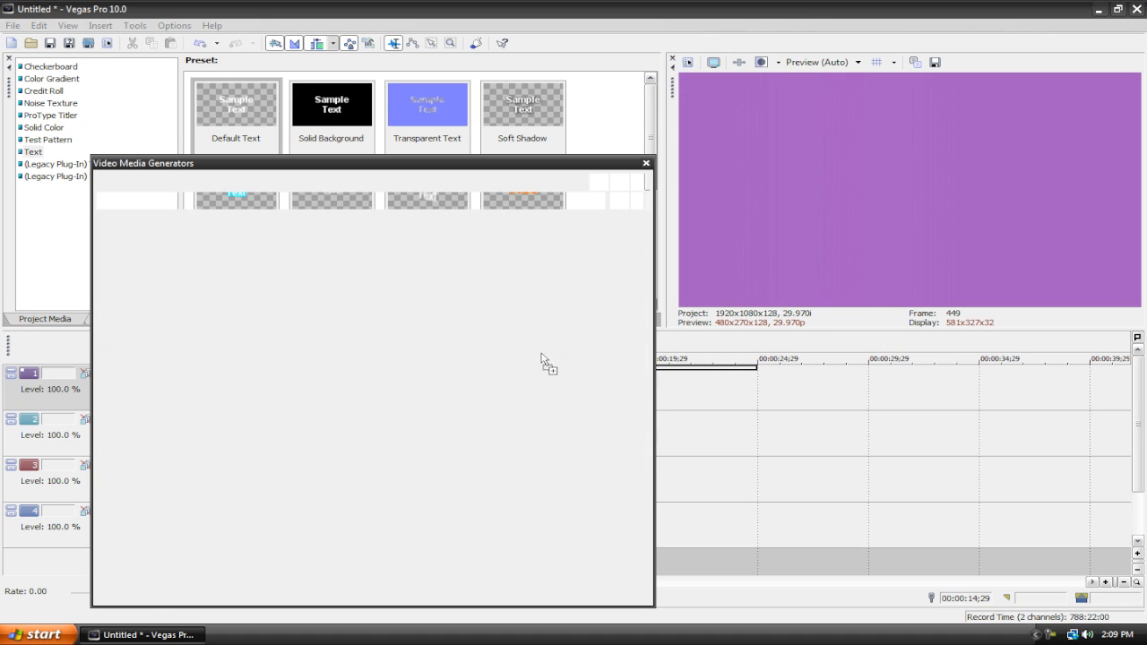
text(SUBSCRIBE!)
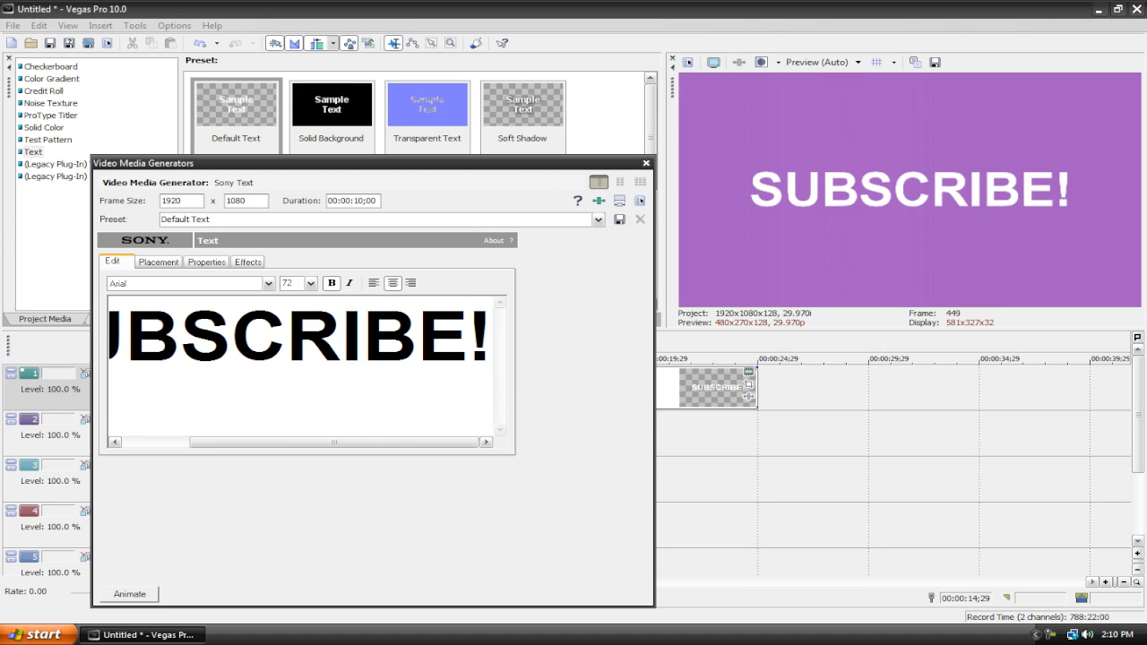
Step: Select the text and try several fonts, ending with FangSong
key(ctrl+a)
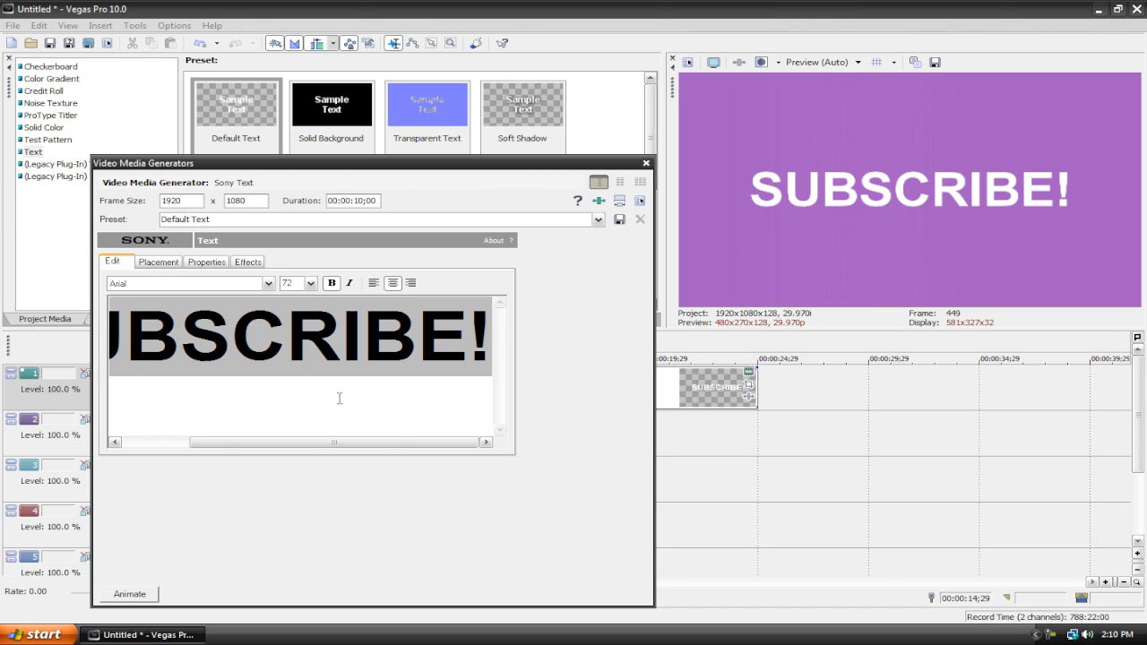
click(267, 283)
scroll(157, 381, down, 10)
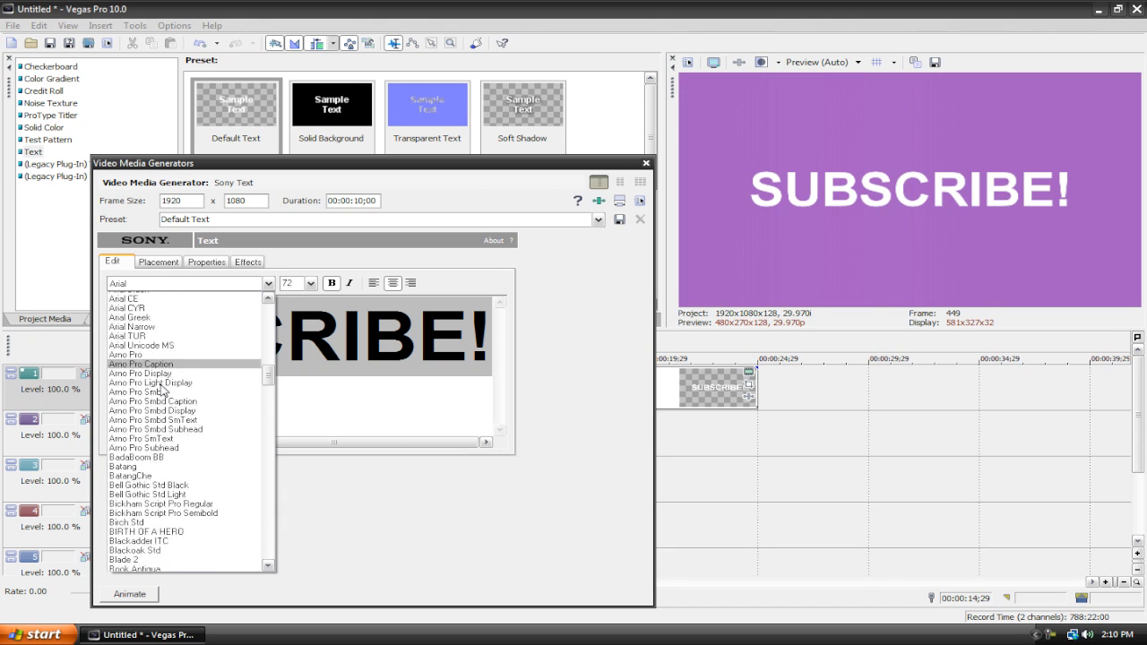
scroll(154, 380, up, 2)
click(145, 363)
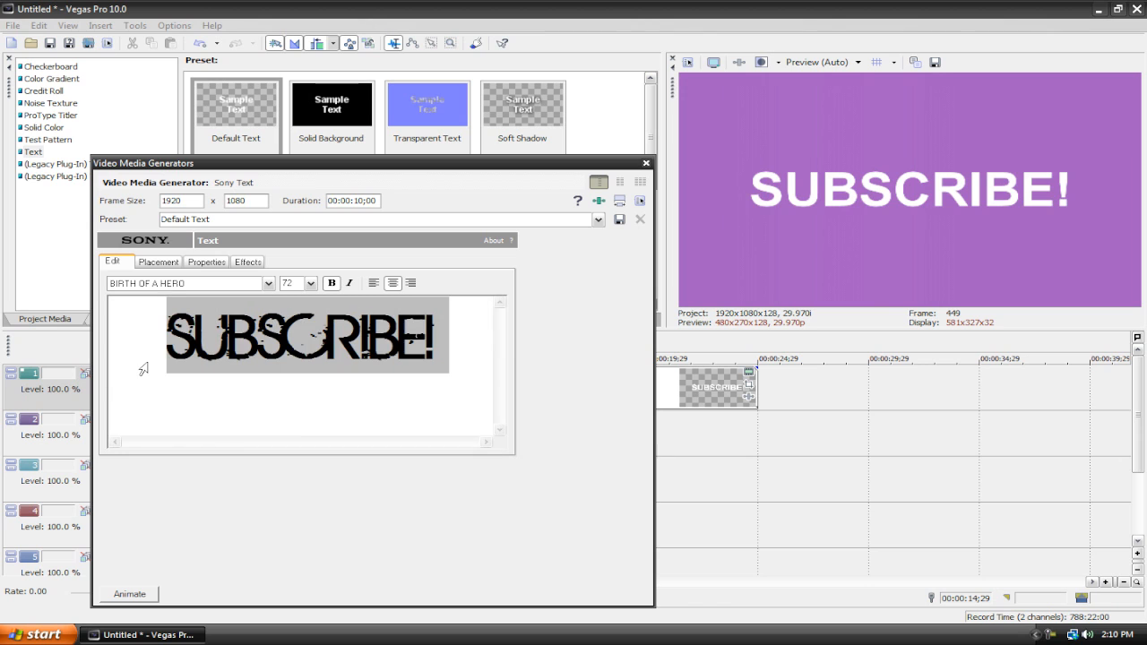
click(267, 283)
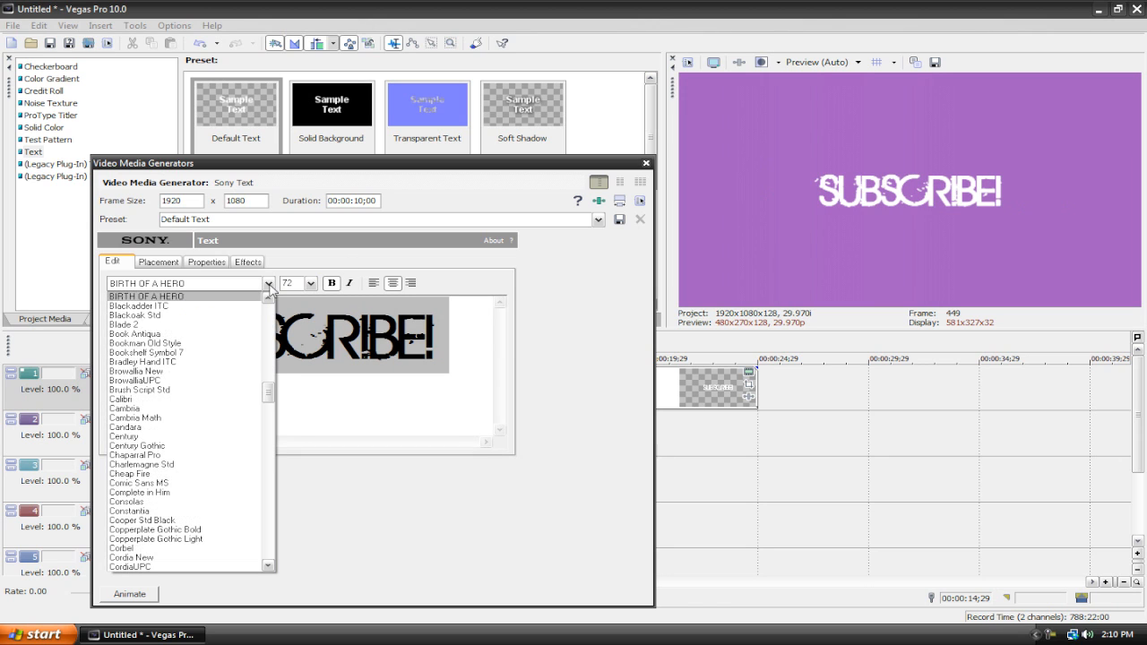
click(134, 326)
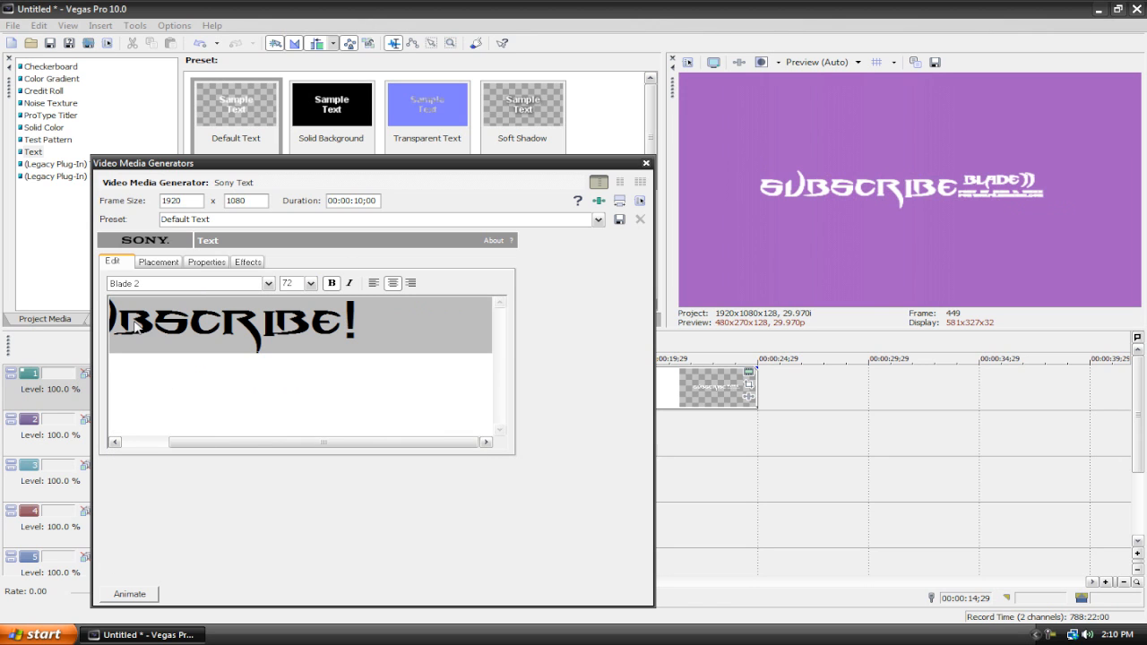
click(267, 283)
scroll(133, 484, down, 15)
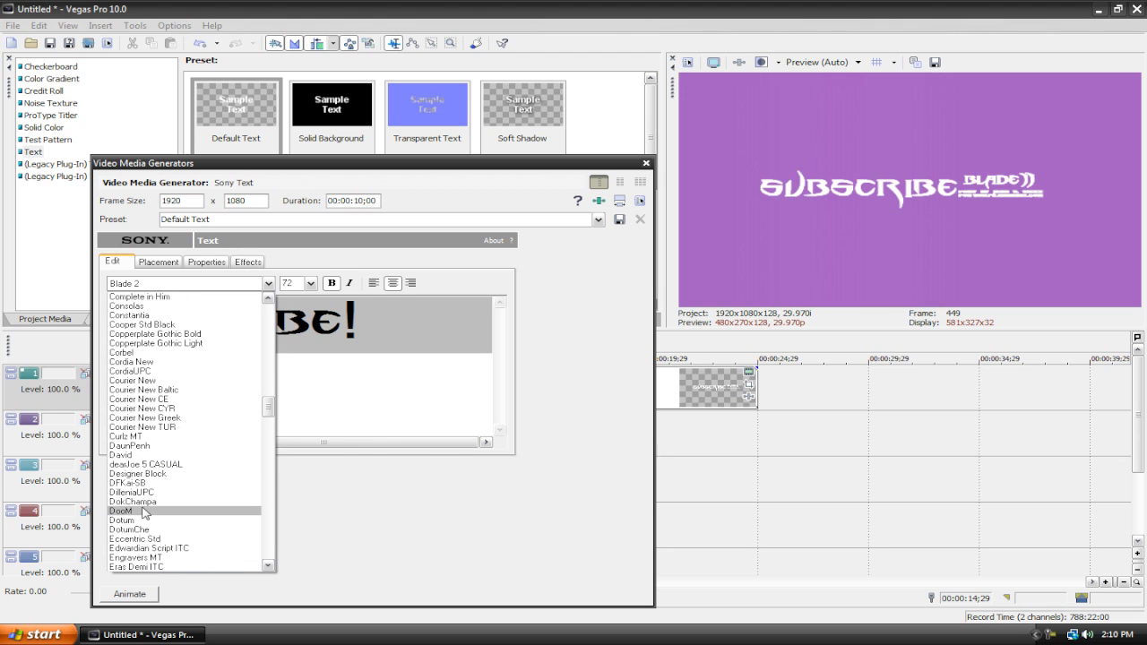
click(131, 455)
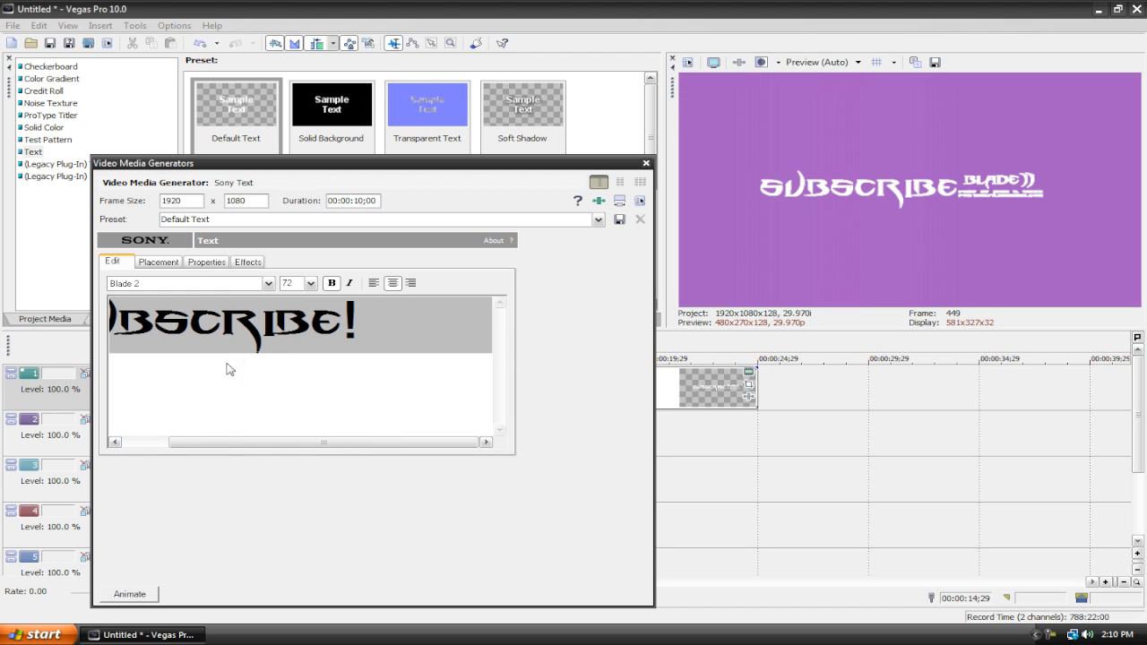
click(267, 283)
scroll(134, 502, down, 15)
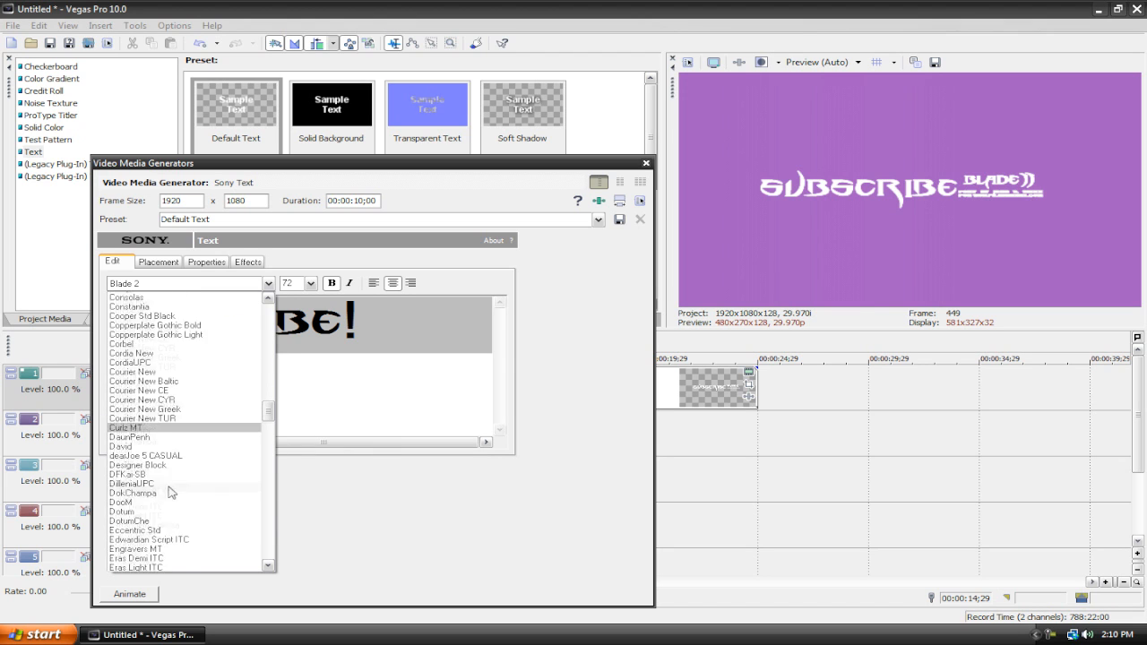
click(128, 548)
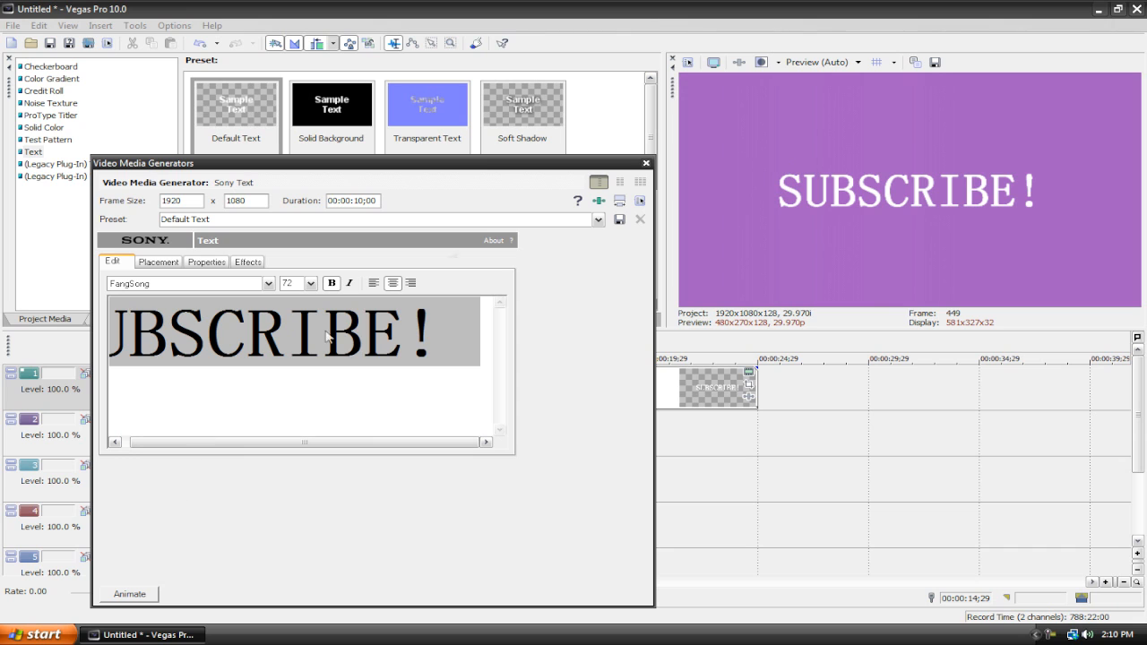
Step: Set the text size to 126 and close the media generator window
click(311, 286)
click(307, 548)
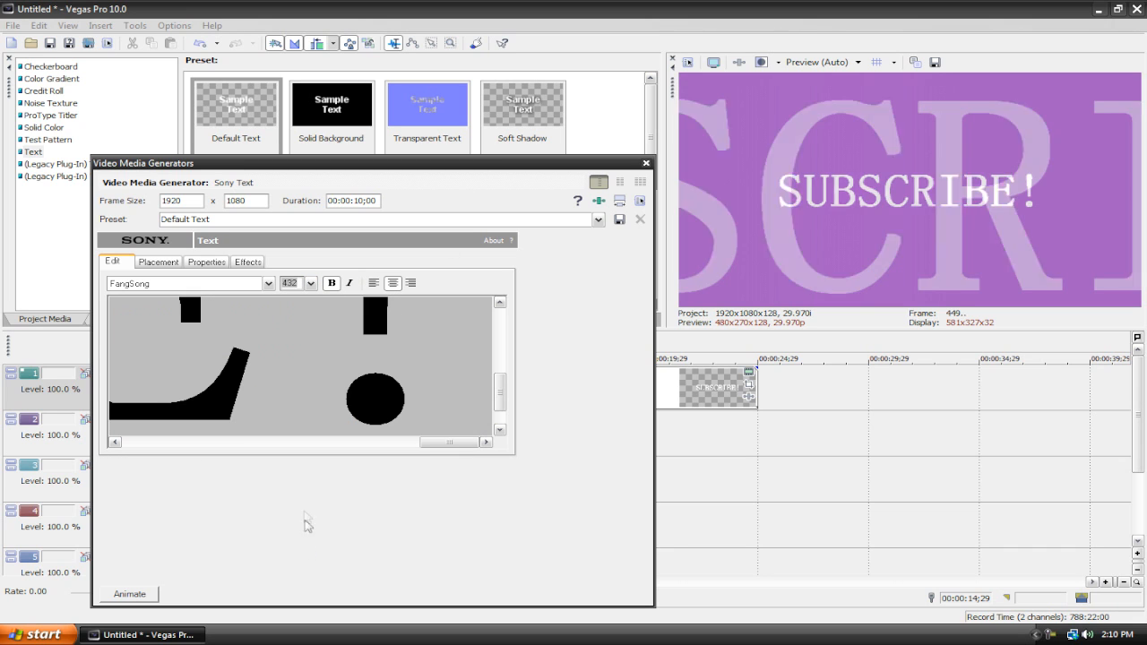
click(309, 284)
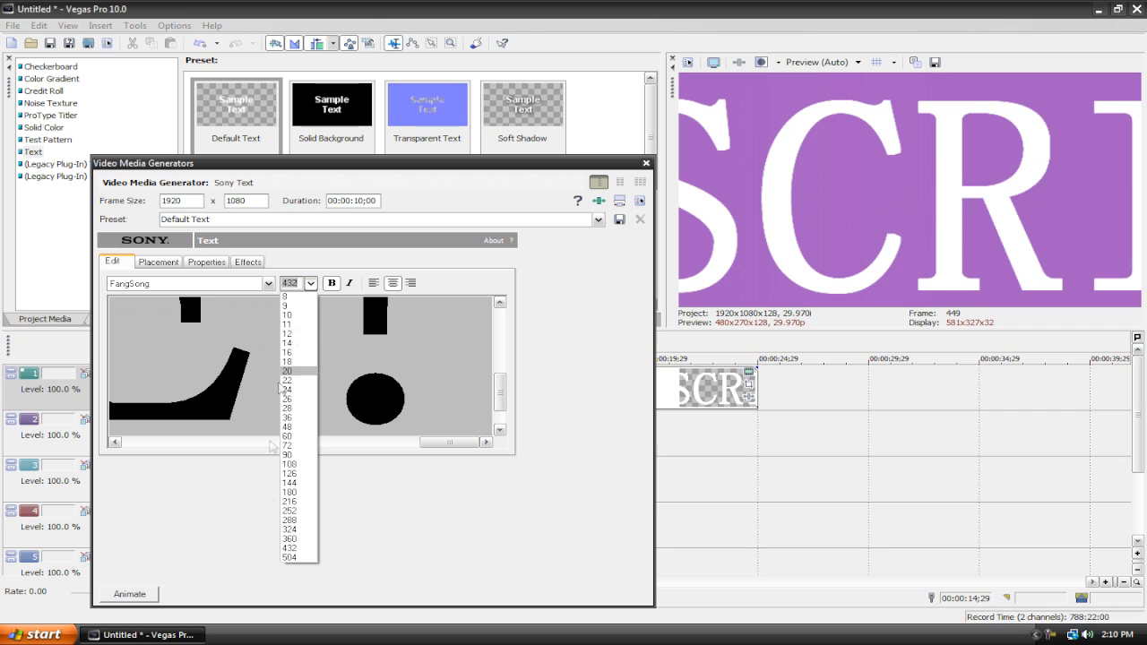
click(288, 505)
click(311, 283)
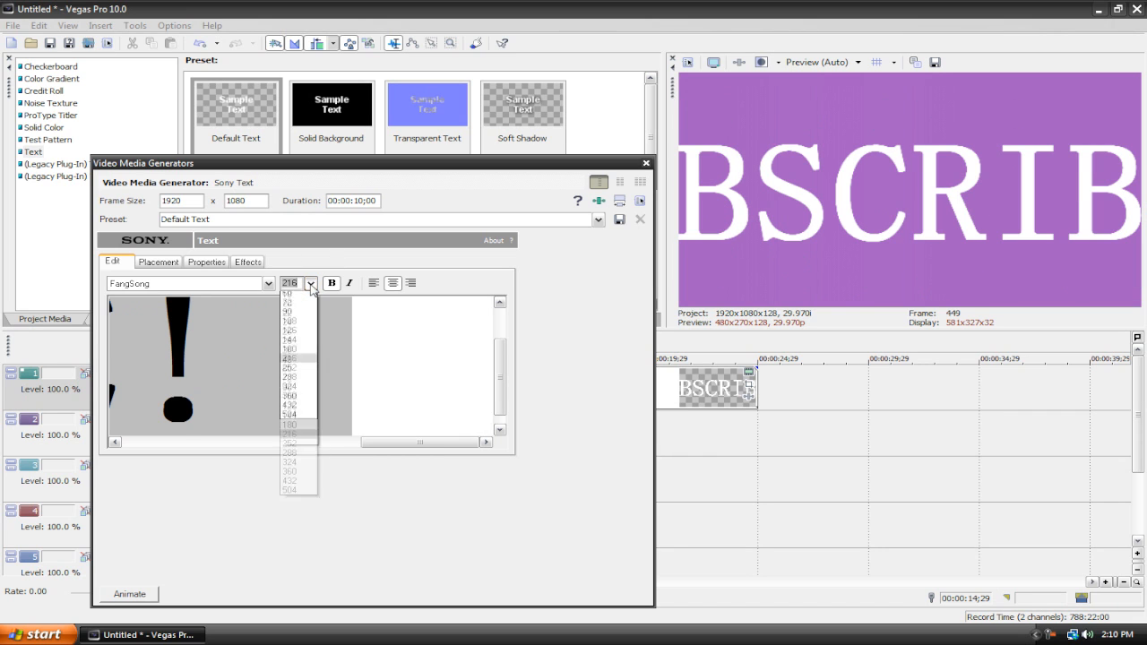
click(294, 475)
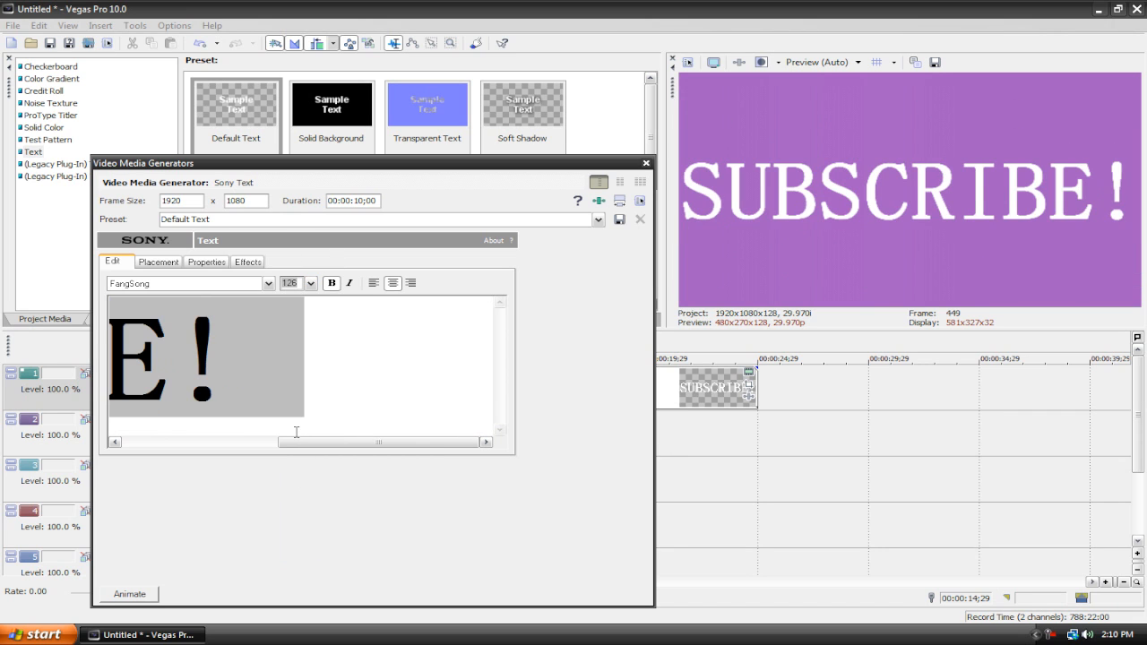
click(646, 164)
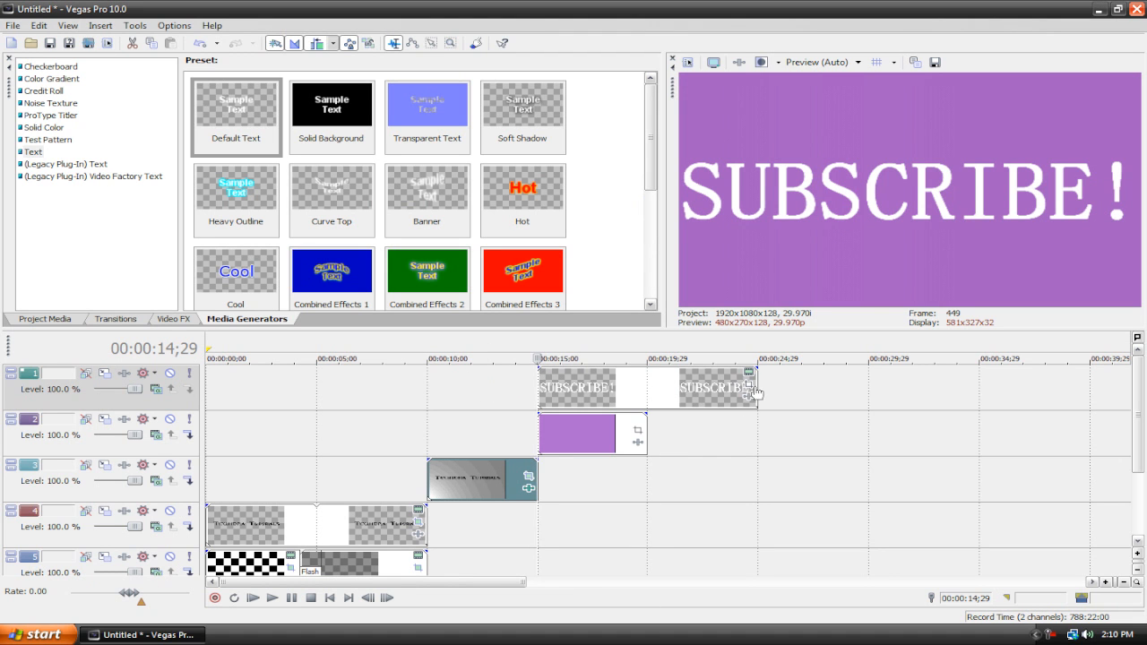
Step: Trim the SUBSCRIBE! text event to the purple still's length and give it a 1-second fade-in
drag(750, 387, 638, 390)
drag(536, 367, 555, 369)
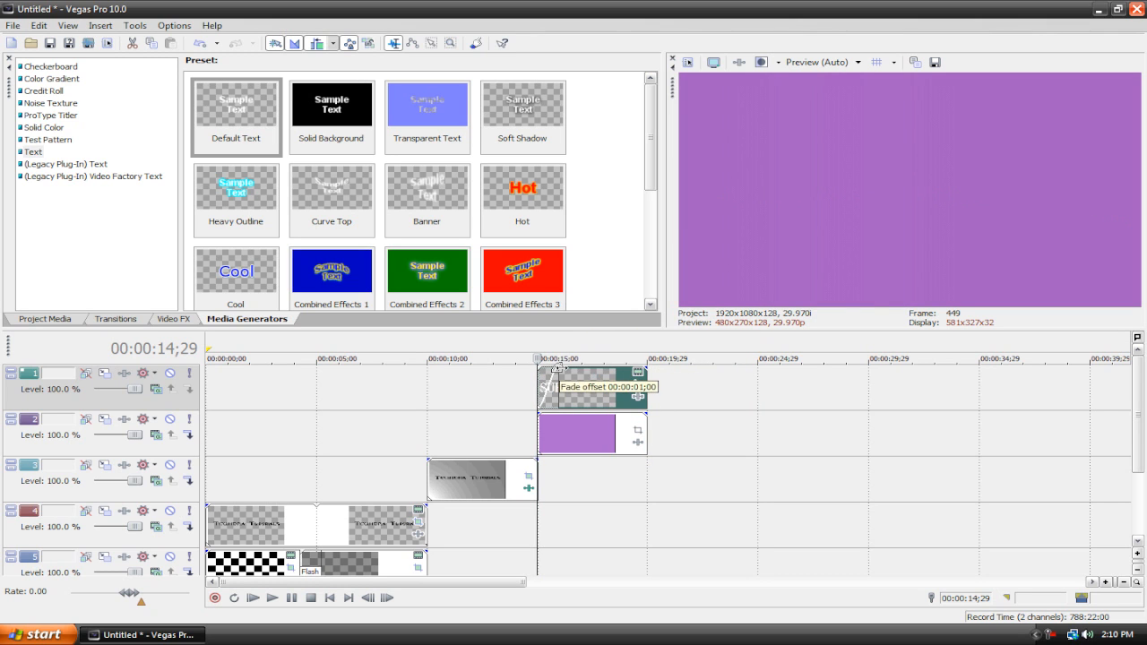
Step: Add fade-outs of about 1 second to the ends of the text event and the purple still
mouse_move(649, 366)
mouse_down()
mouse_move(615, 368)
mouse_move(628, 367)
mouse_up()
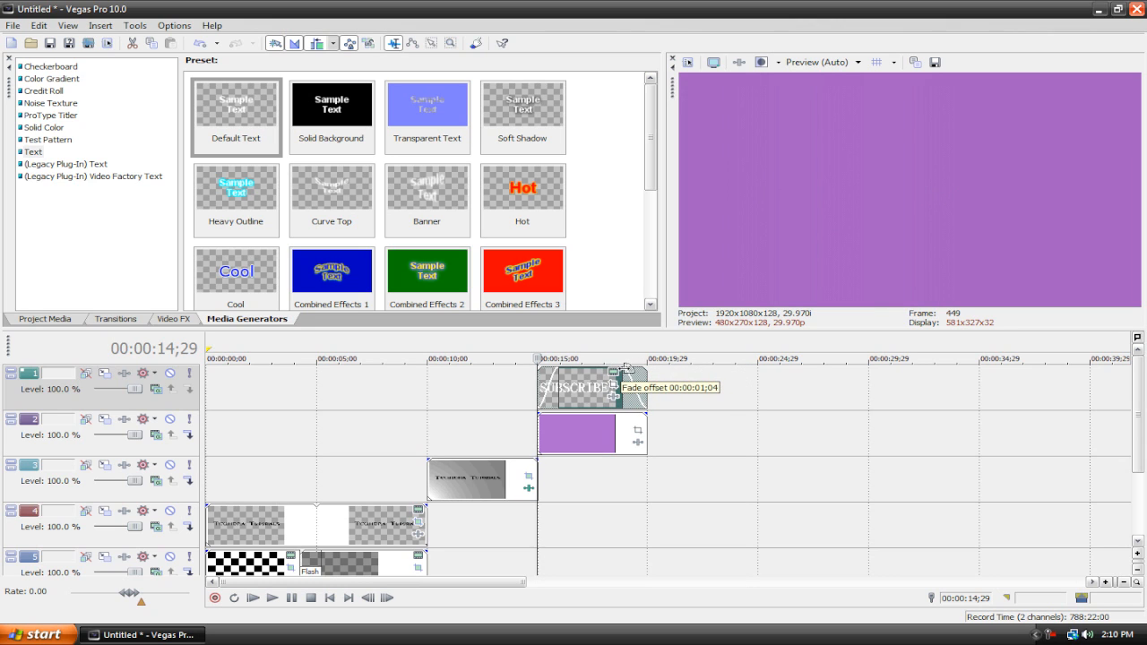
drag(645, 413, 625, 413)
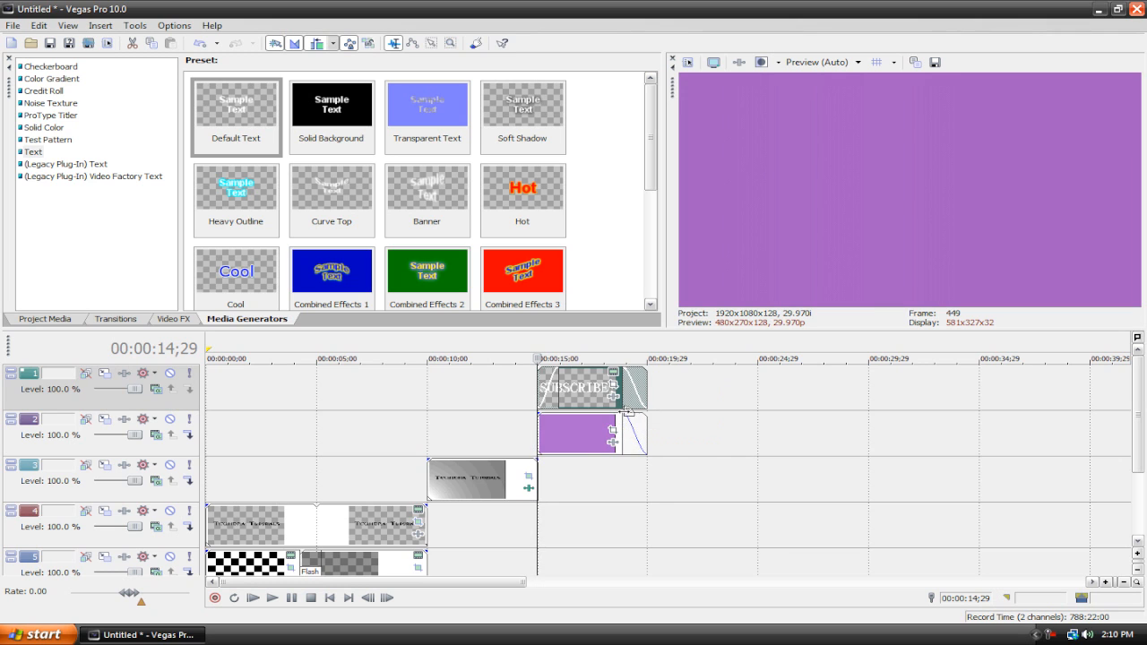
scroll(833, 428, down, 3)
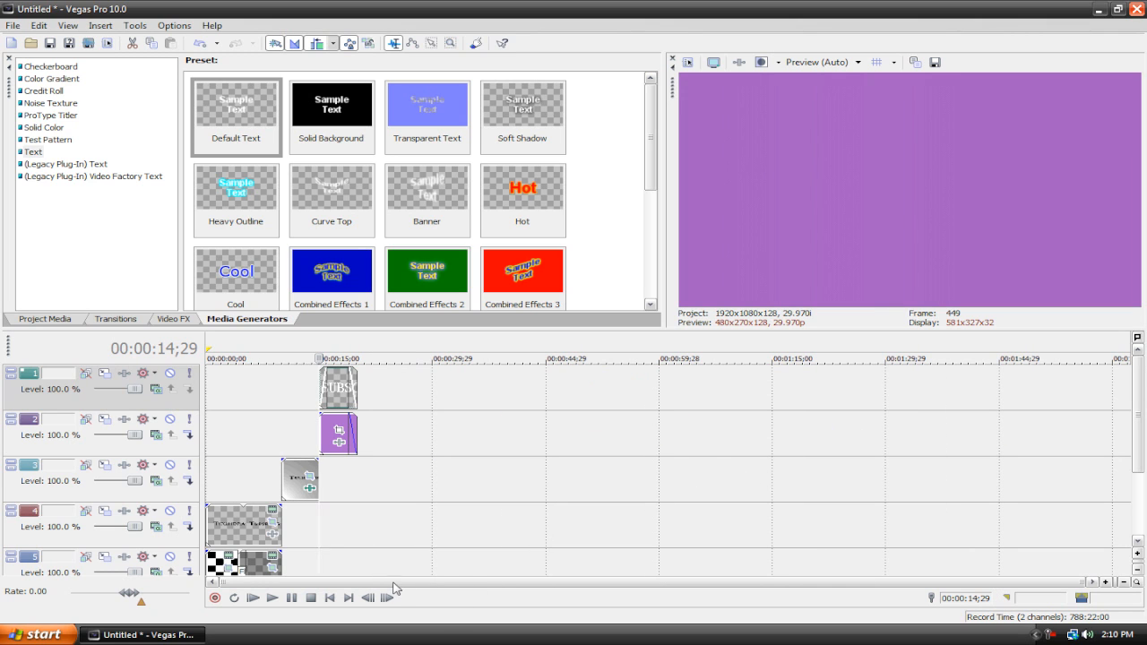
drag(1135, 448, 1135, 506)
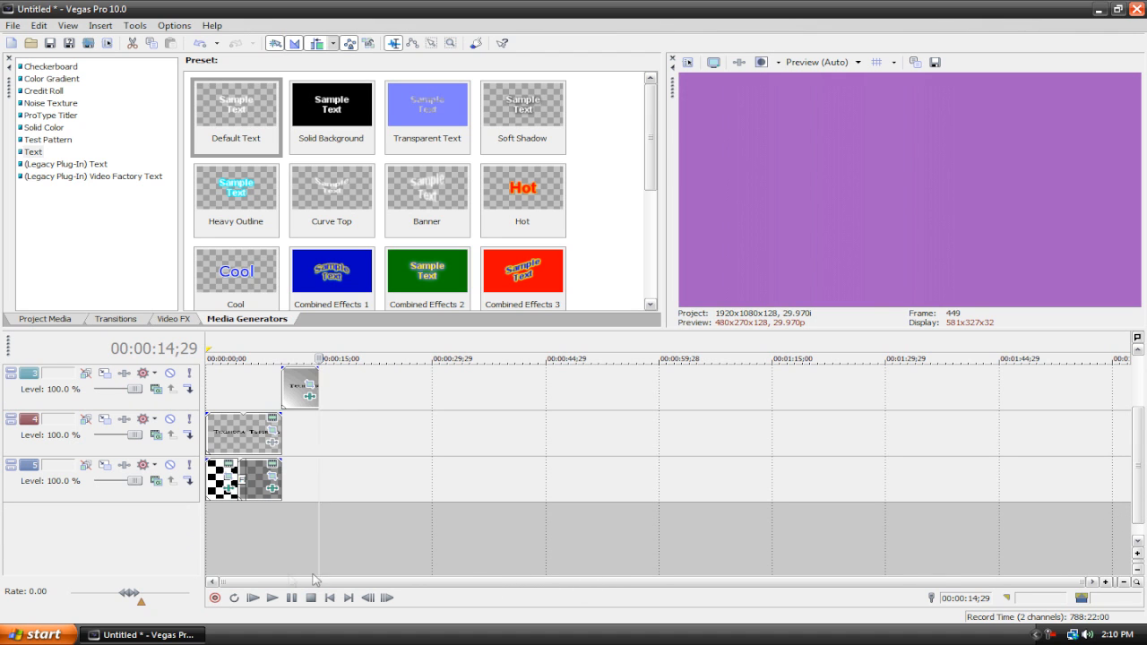
Step: Zoom into the start of the timeline and add a short fade-in to the beginning of the Techtopia Tutorials text event
scroll(209, 460, up, 2)
scroll(208, 460, up, 3)
drag(288, 580, 217, 566)
mouse_move(204, 456)
mouse_down()
mouse_move(299, 469)
mouse_move(224, 464)
mouse_up()
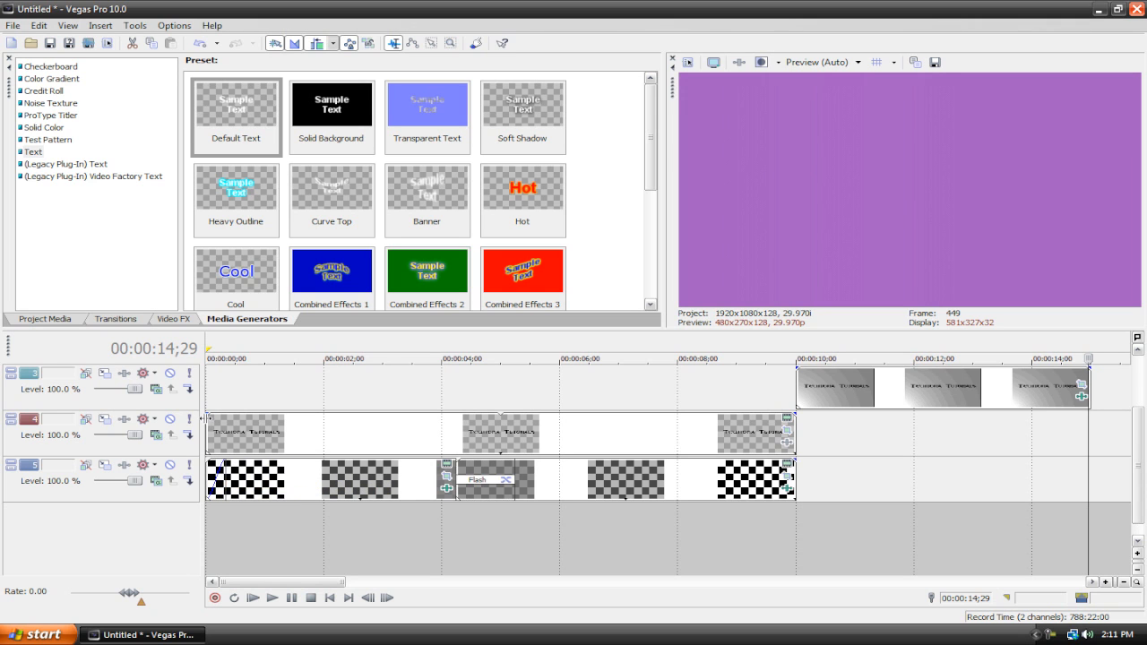
drag(203, 412, 241, 413)
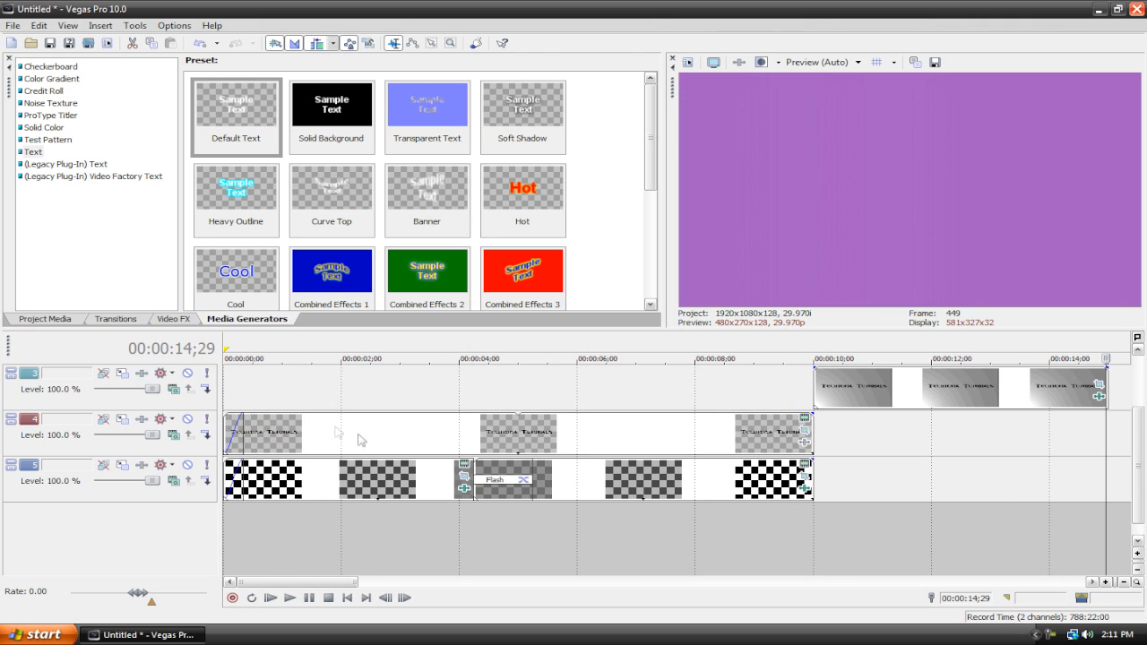
Step: Set the preview quality to Draft (Auto)
scroll(394, 446, down, 3)
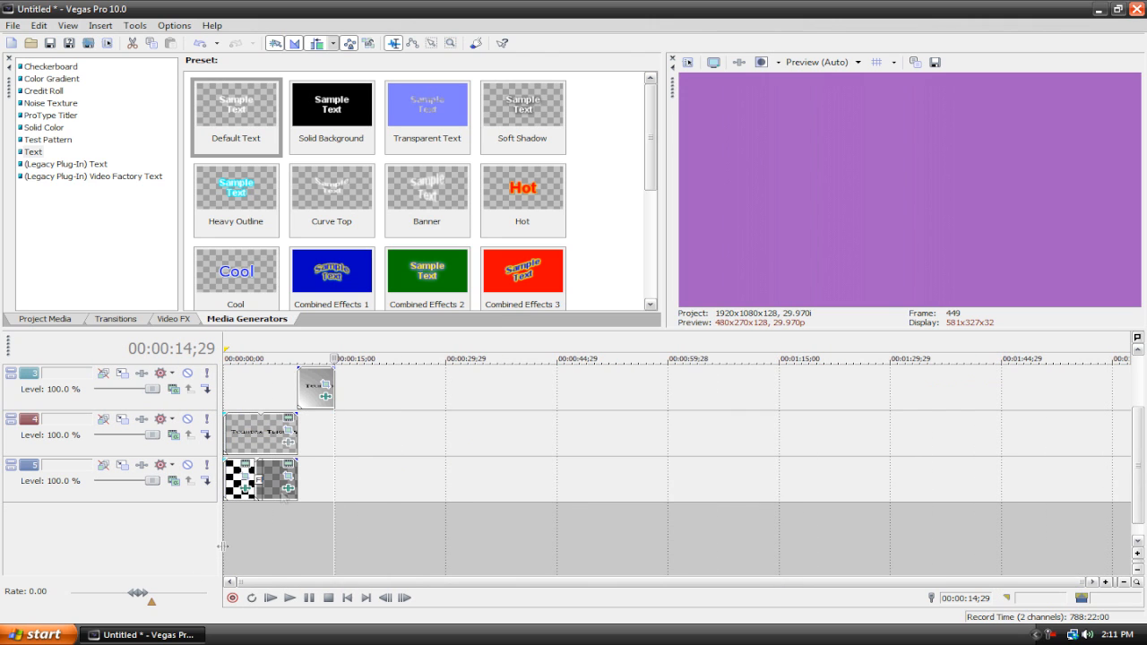
click(840, 62)
mouse_move(817, 80)
click(913, 80)
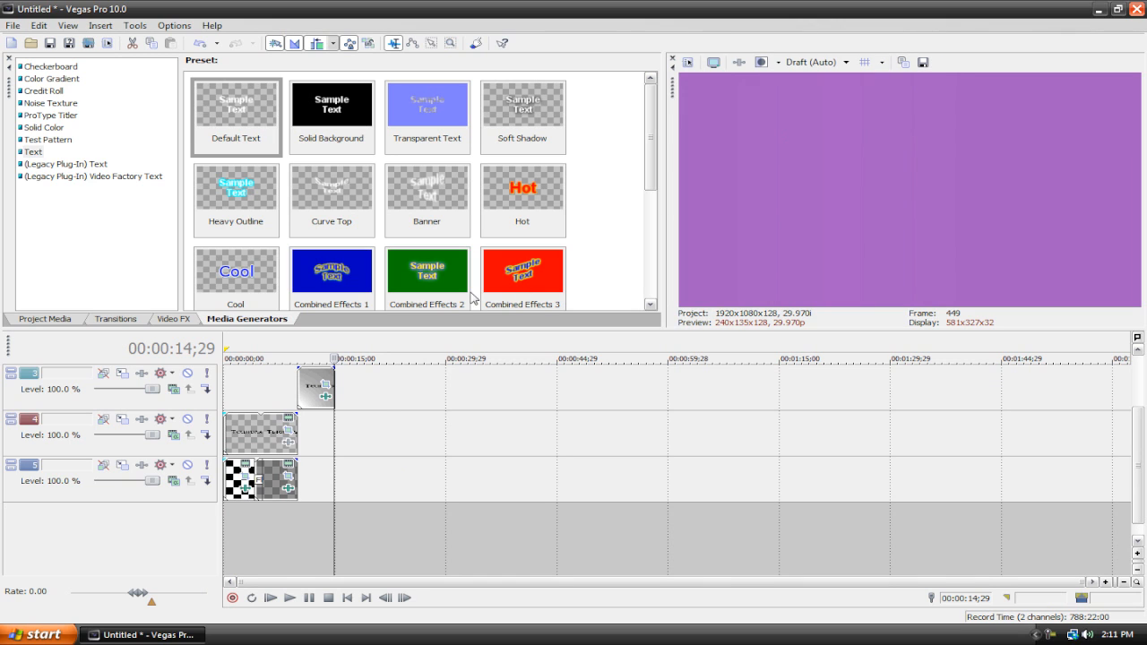
Step: Play the project from the start to review the finished animation, stopping and returning to the beginning
click(269, 599)
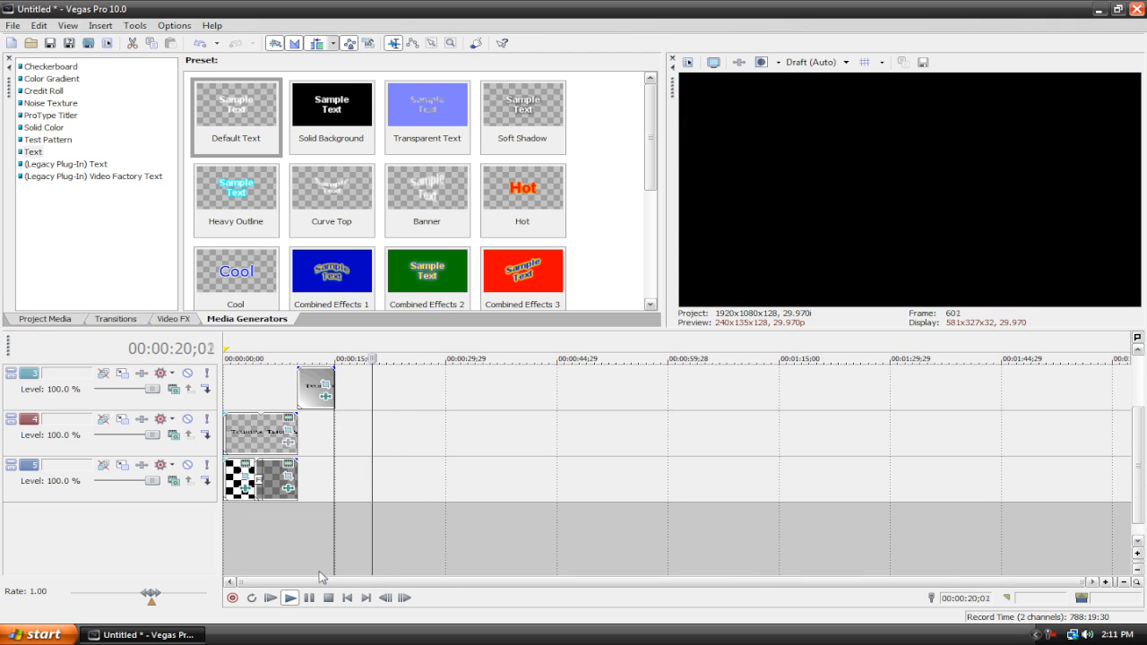
click(328, 597)
click(349, 598)
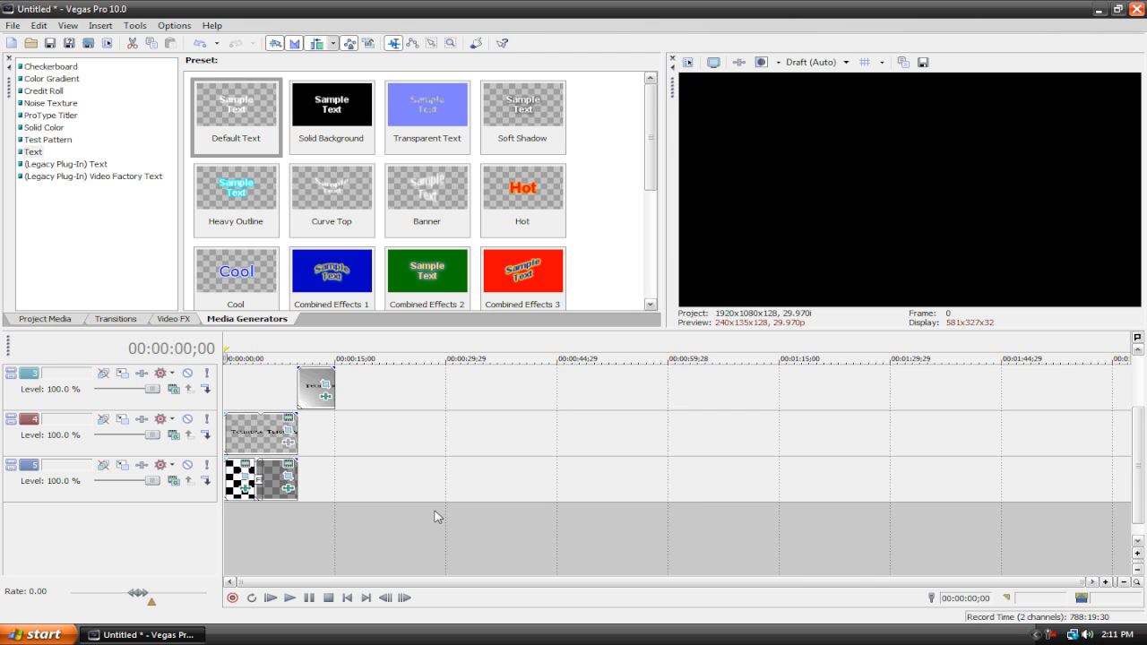
click(288, 605)
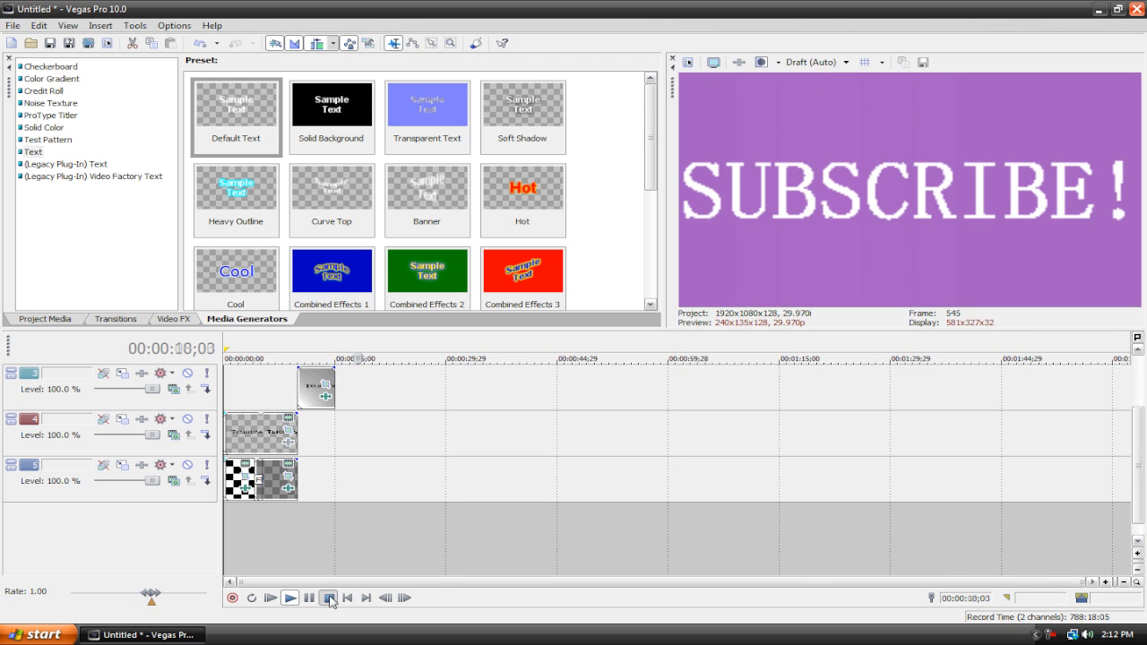
click(347, 597)
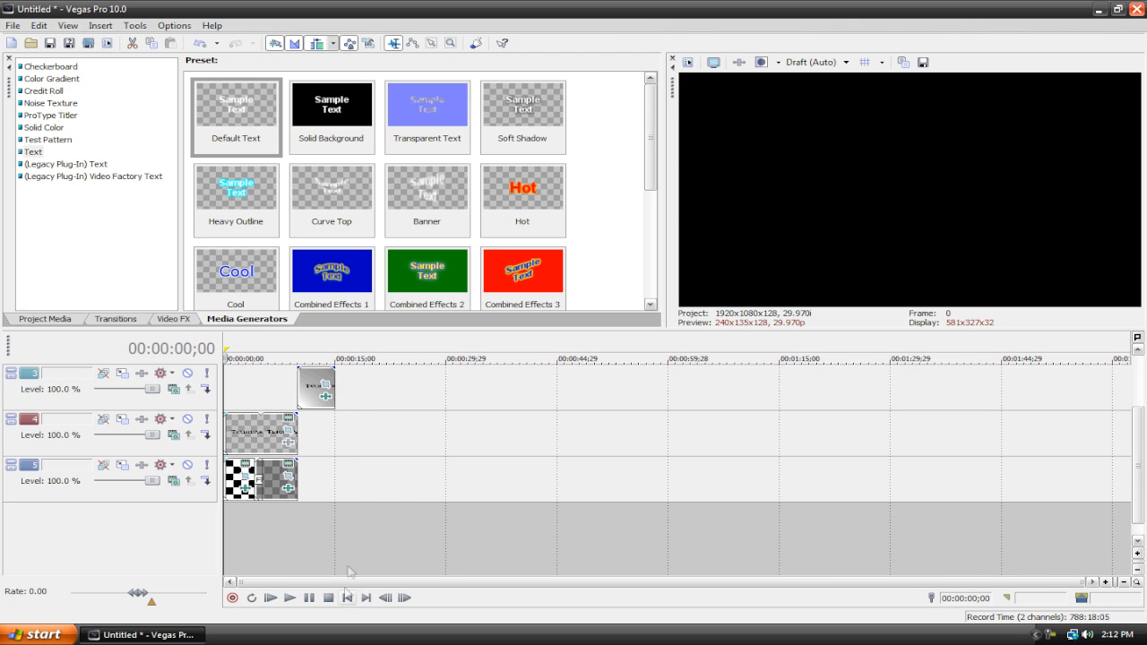